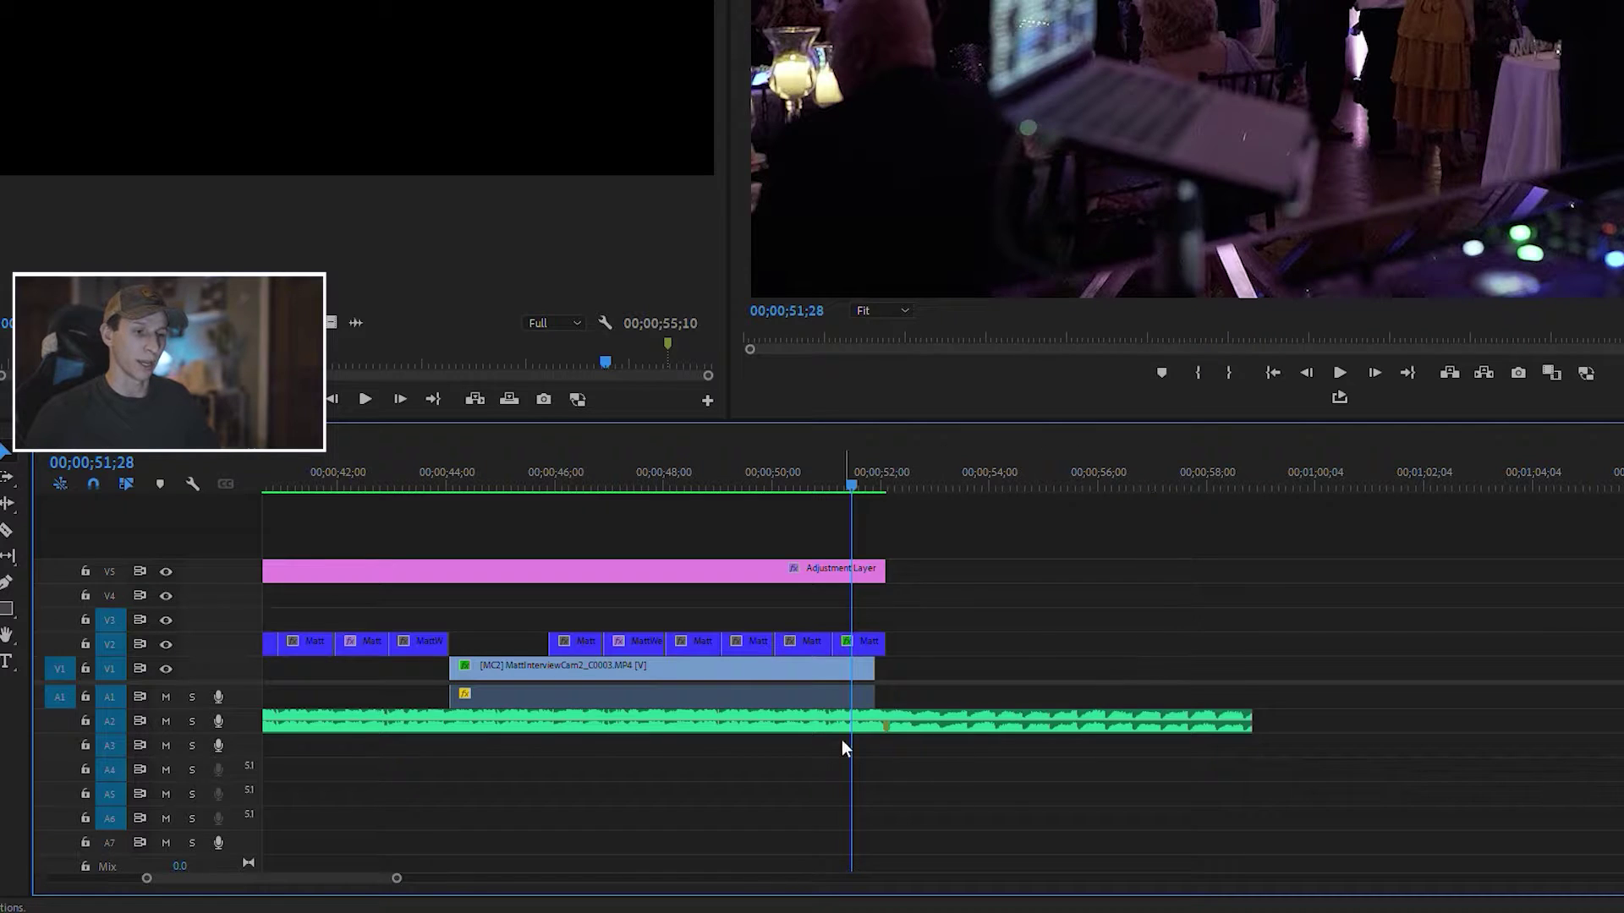
Play back the music at the end of the last wedding clip to find where the song should stop.
scroll(841, 739, "up", 2)
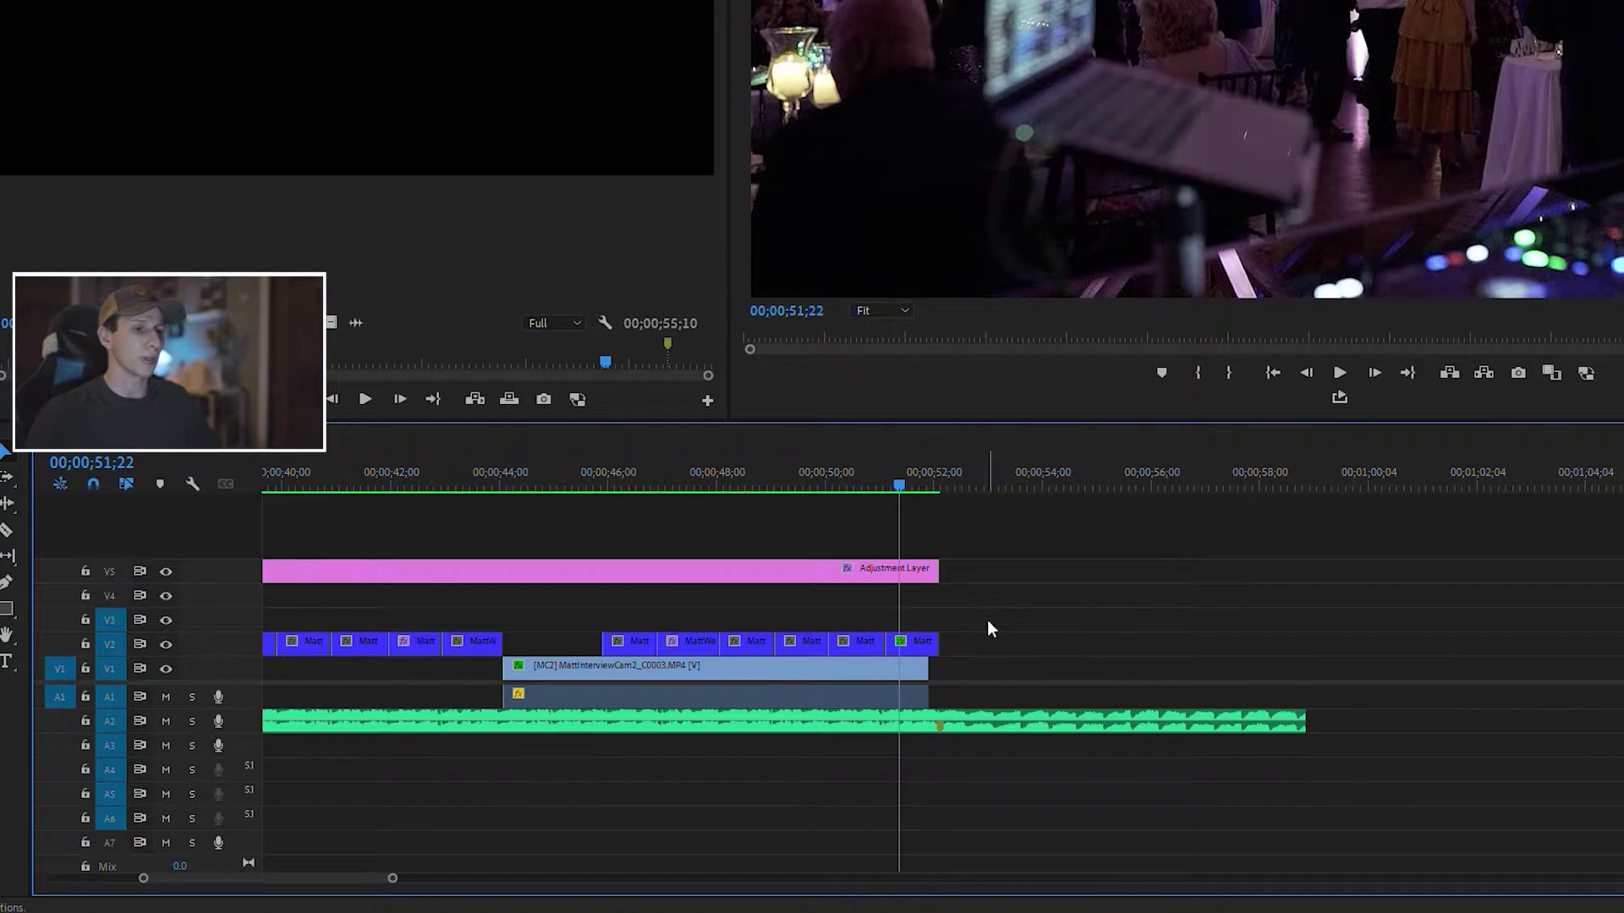
scroll(1015, 631, "up", 2)
scroll(1204, 635, "down", 2)
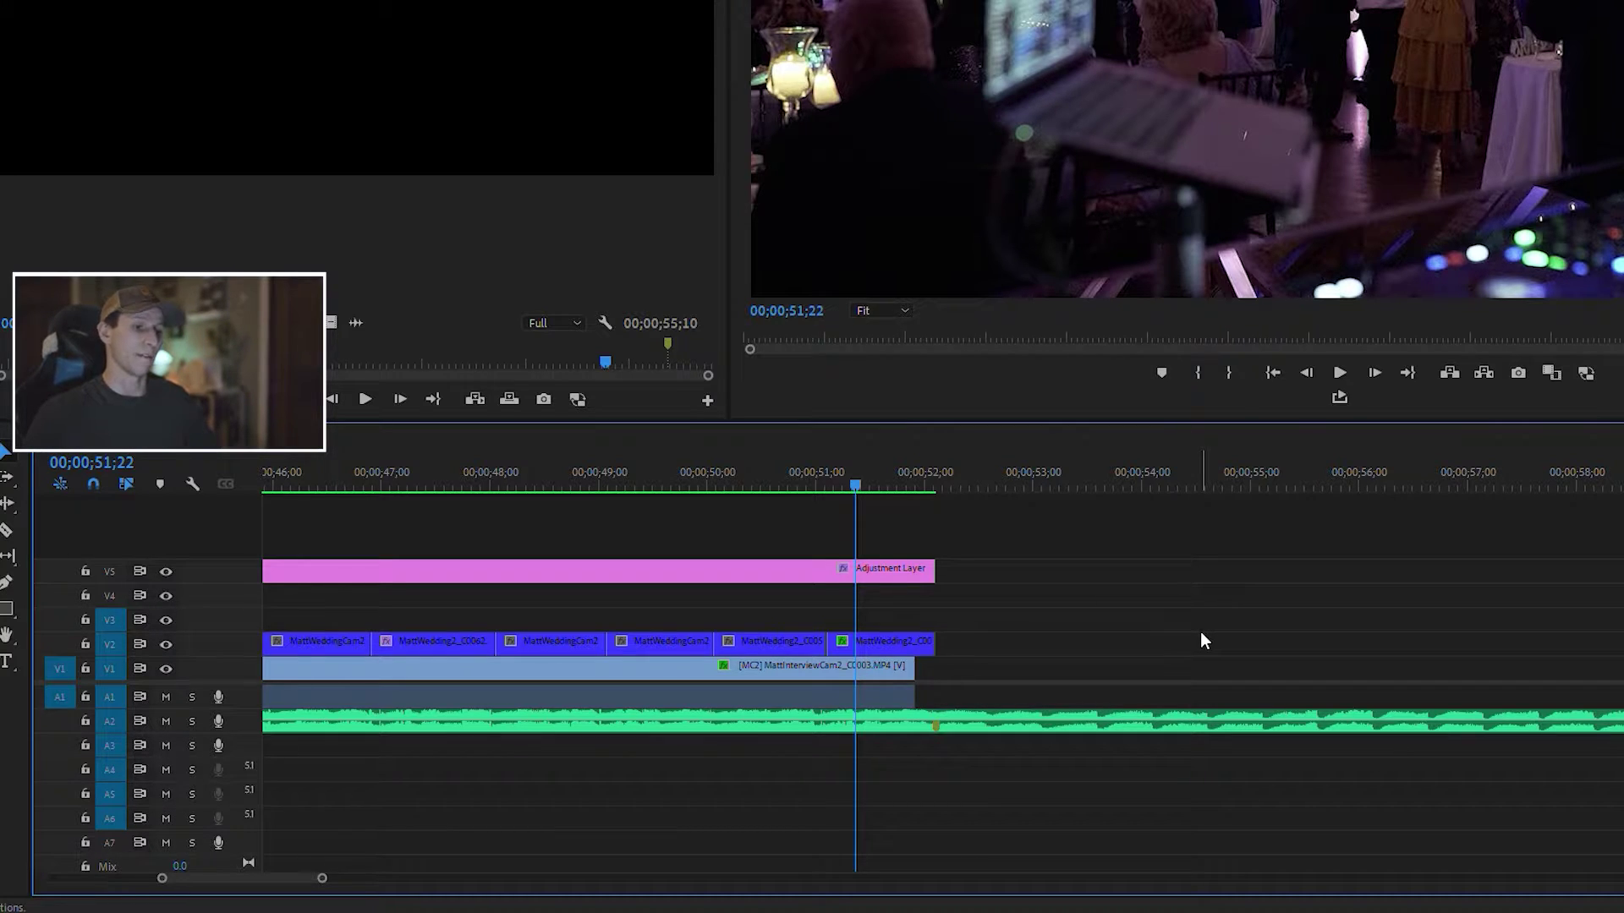
left_click(876, 482)
left_click_drag(880, 479, 819, 478)
key("space")
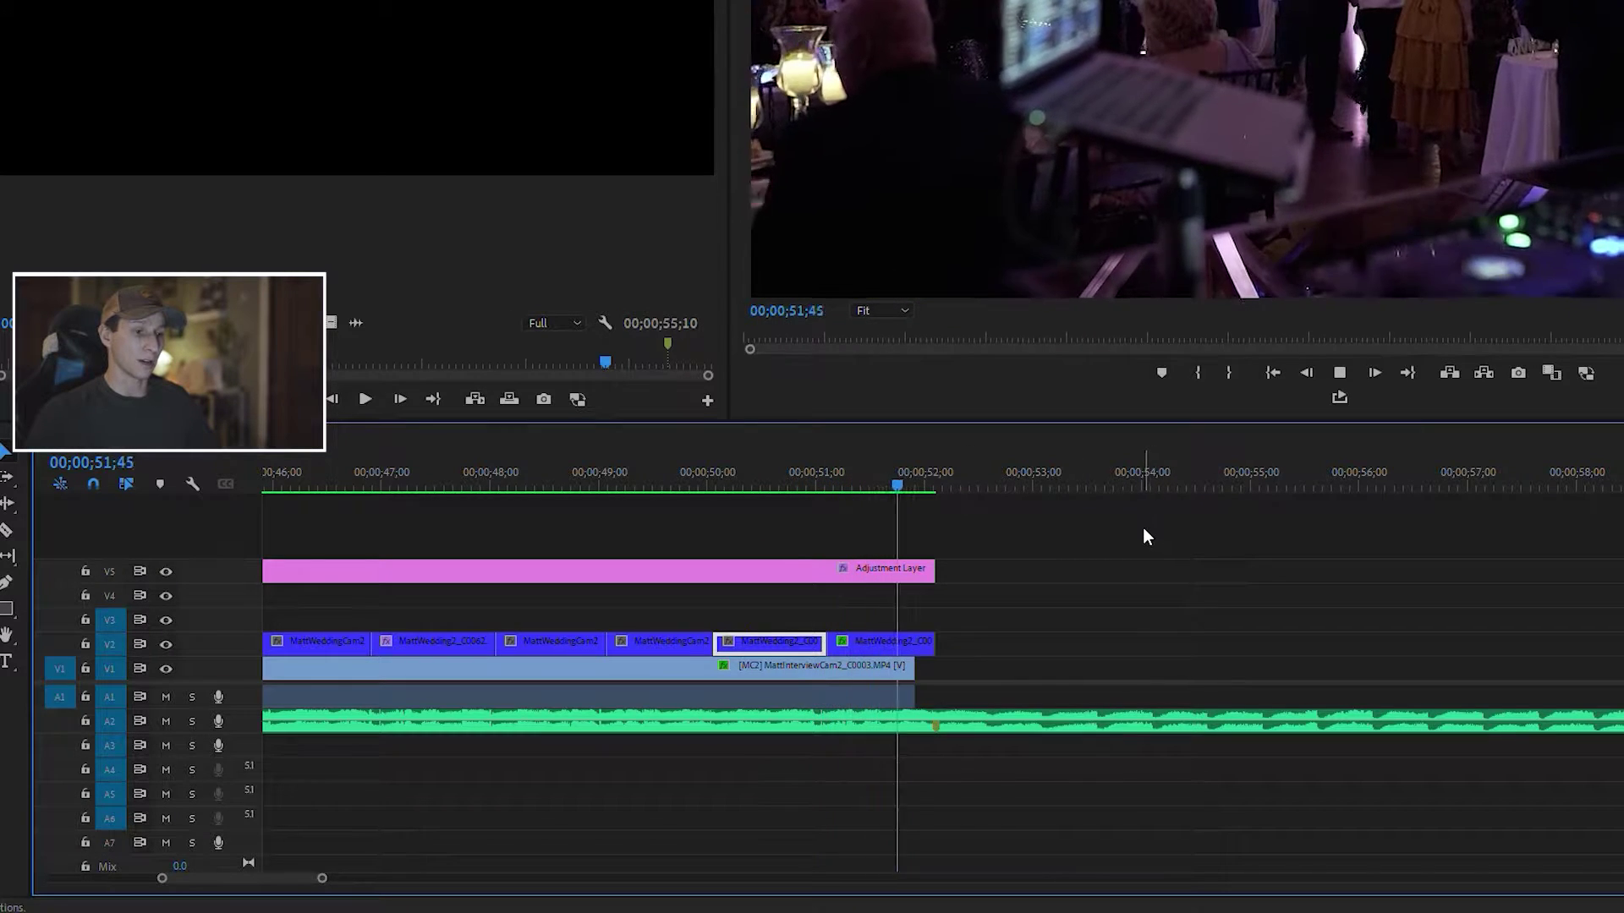
key("space")
key("d")
left_click(926, 452)
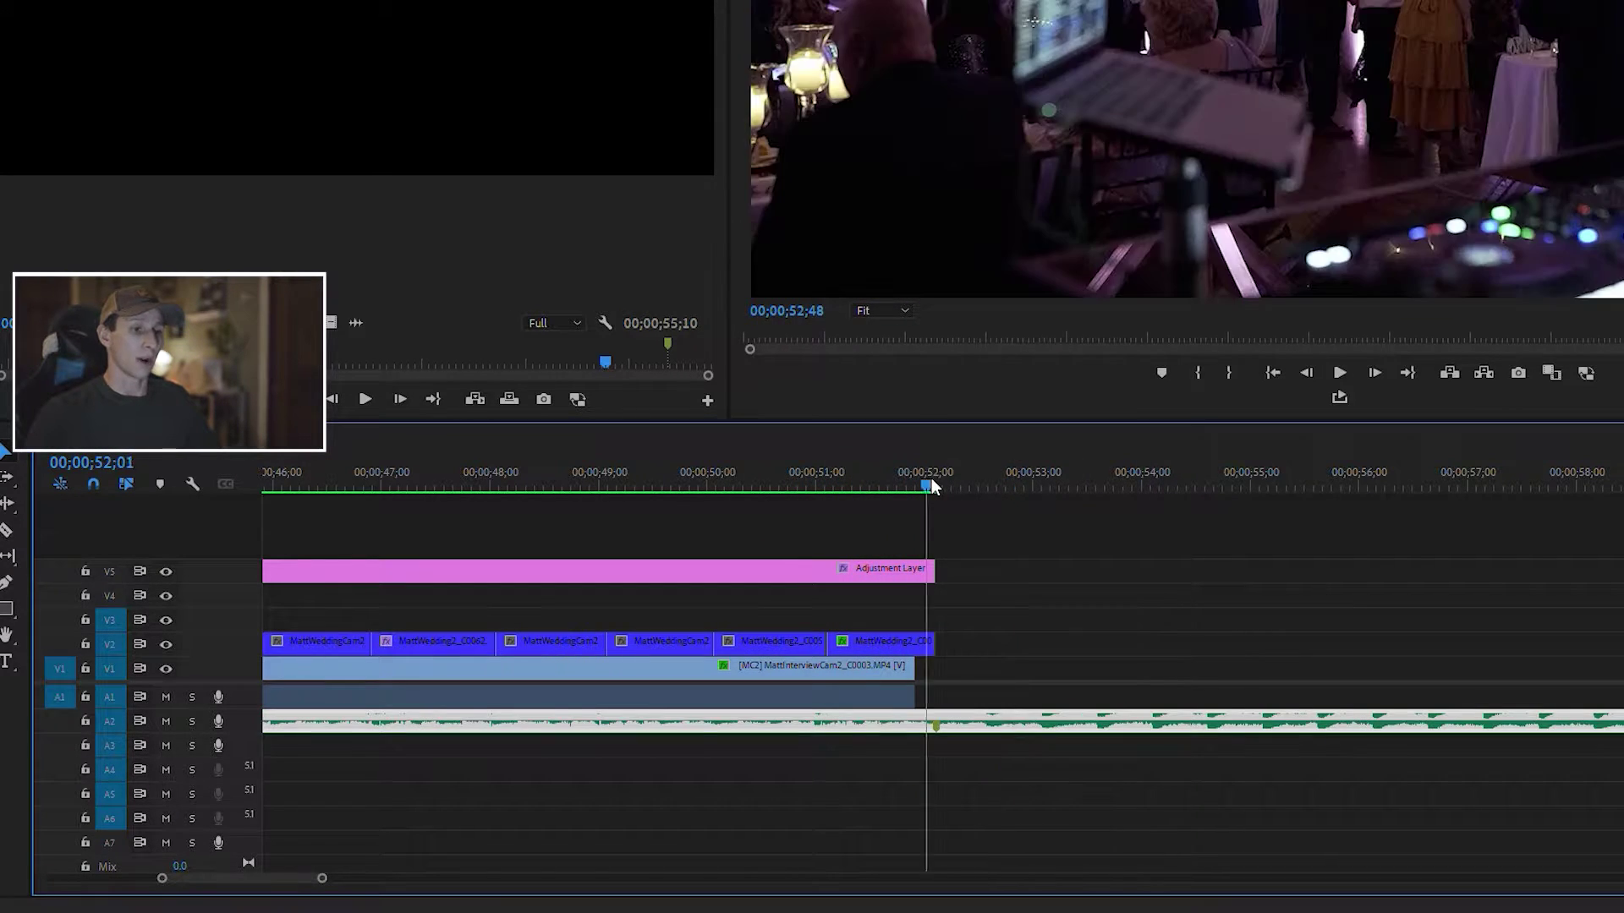
key("space")
key("space")
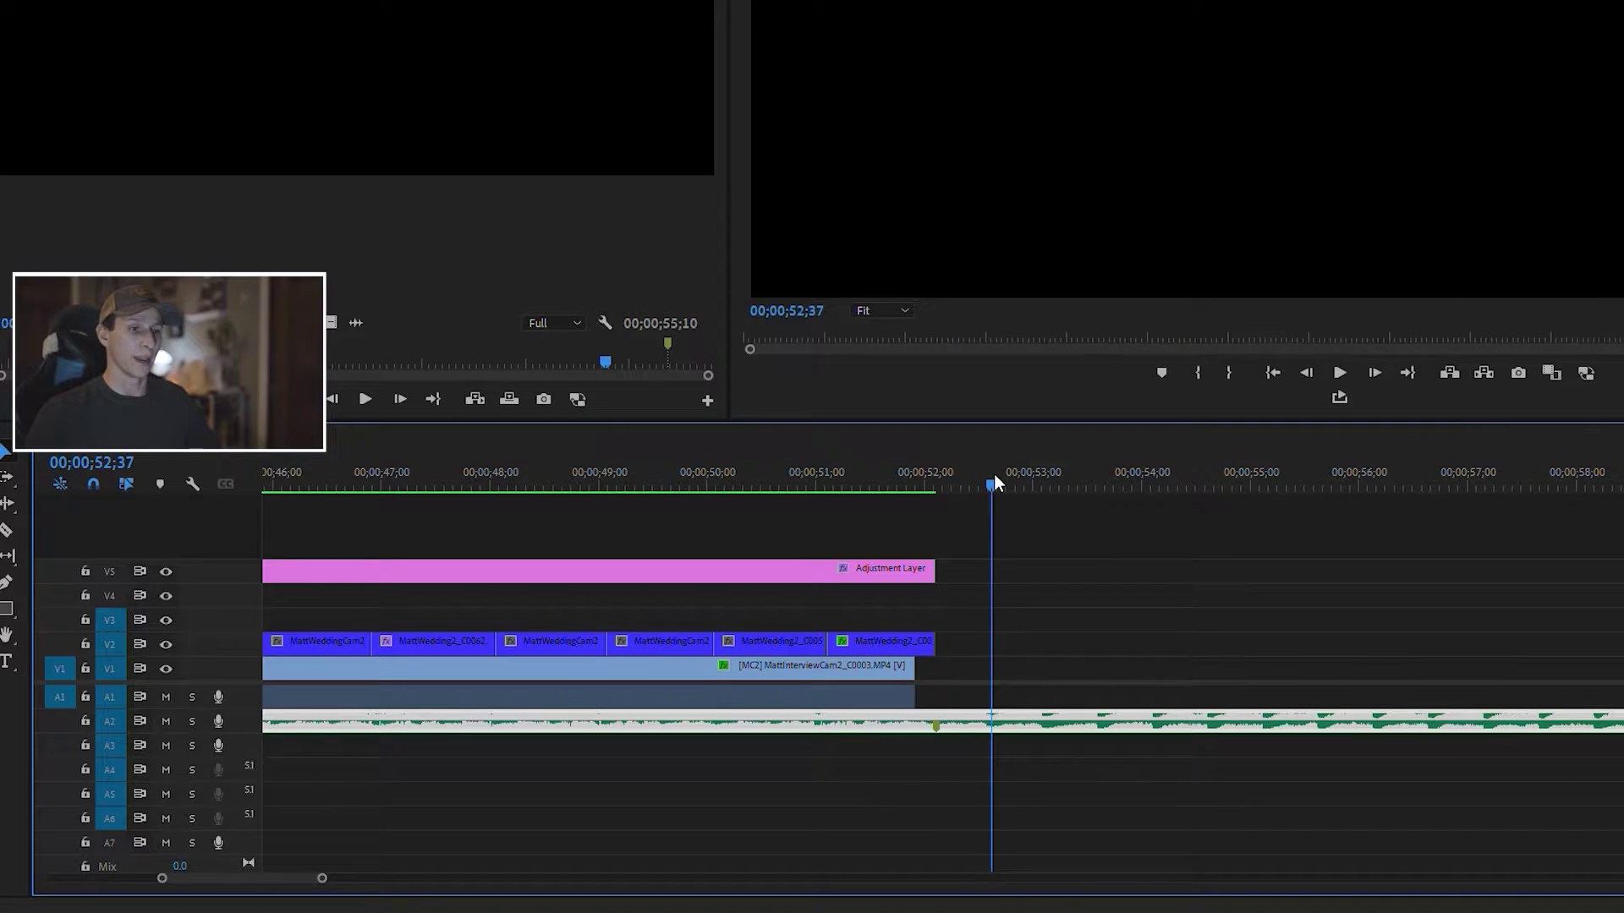
key("space")
Cut the music on track A2 with the Razor tool at the end of the last video clip.
mouse_move(937, 474)
left_mouse_down()
mouse_move(994, 485)
mouse_move(936, 494)
left_mouse_up()
key("c")
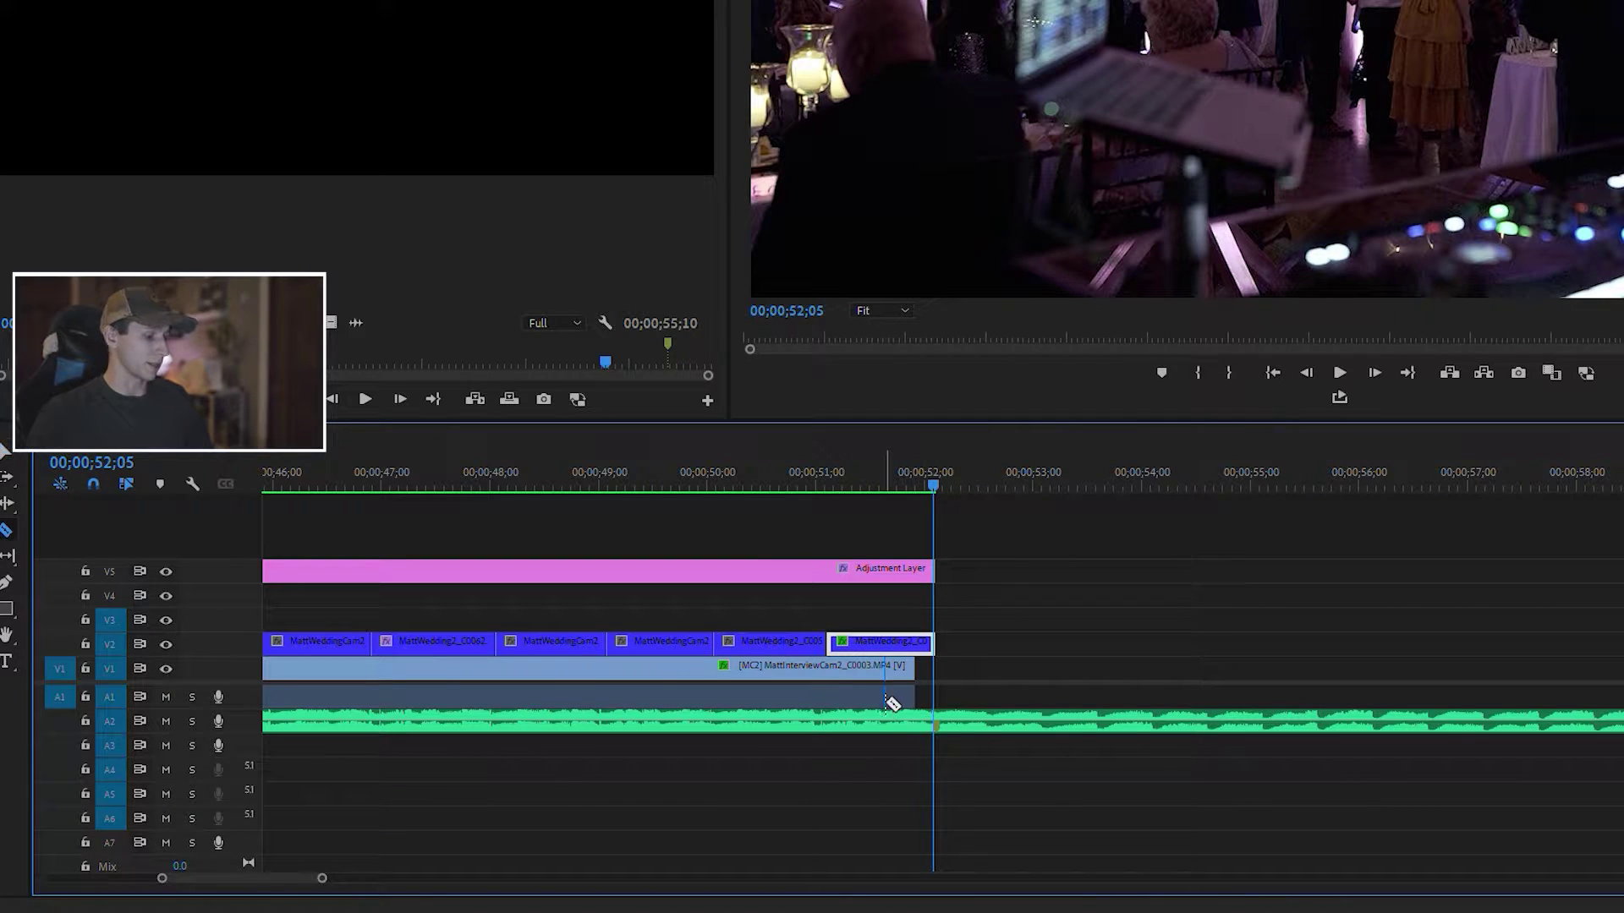
left_click(937, 724)
Cut the music on A2 again at 00;00;52;38 and delete everything after that cut.
key("space")
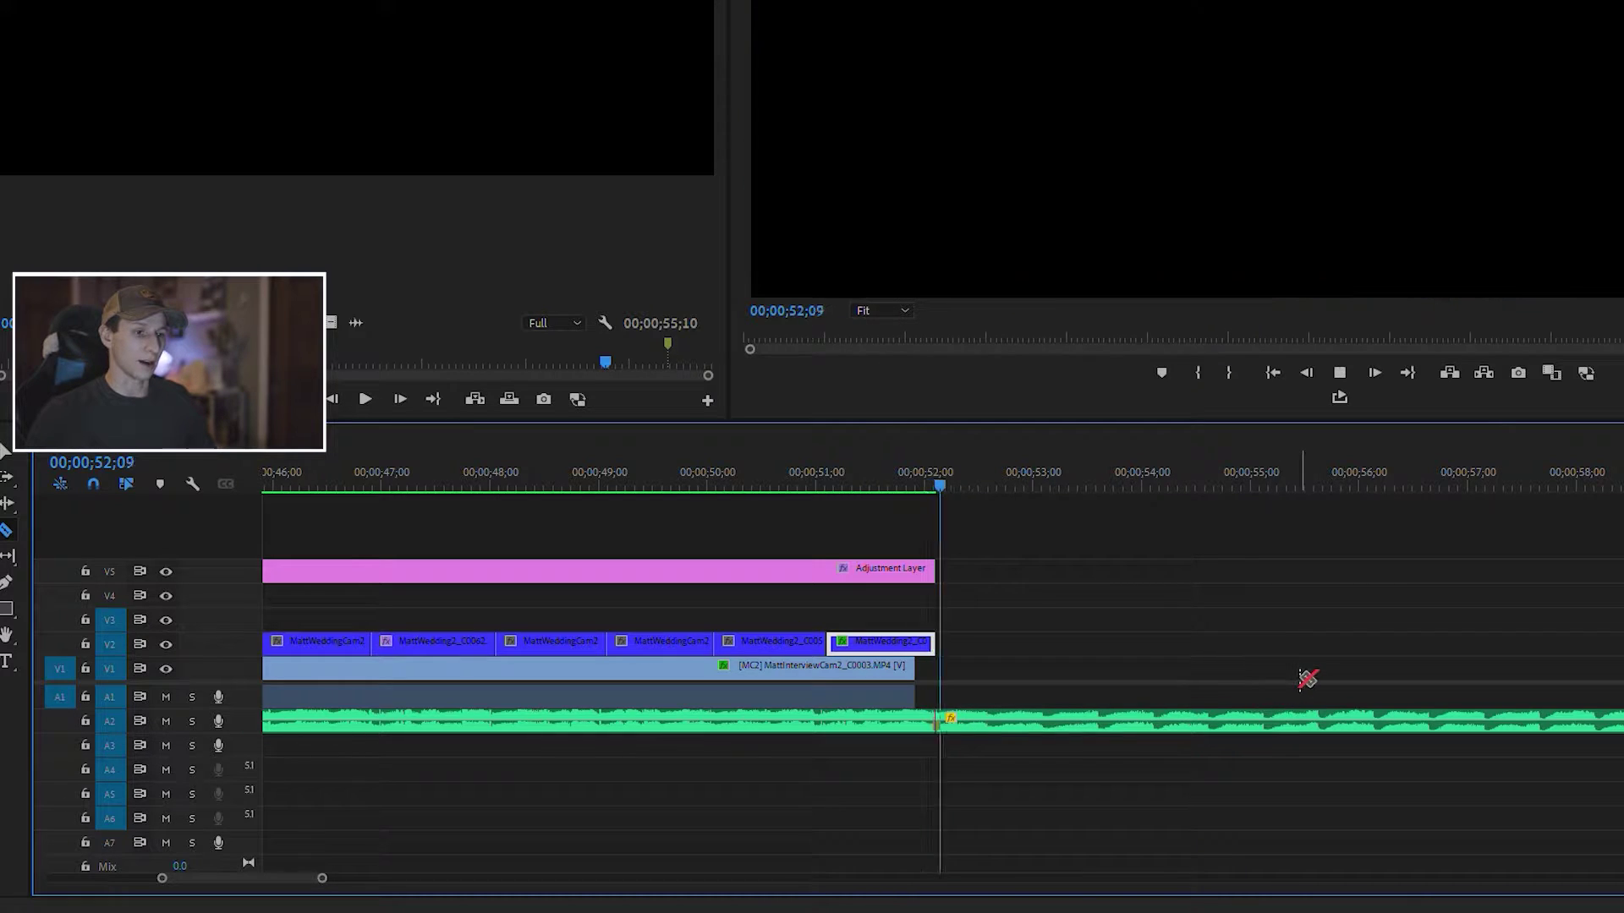
key("space")
left_click_drag(1002, 467, 993, 479)
left_click(993, 724)
key("v")
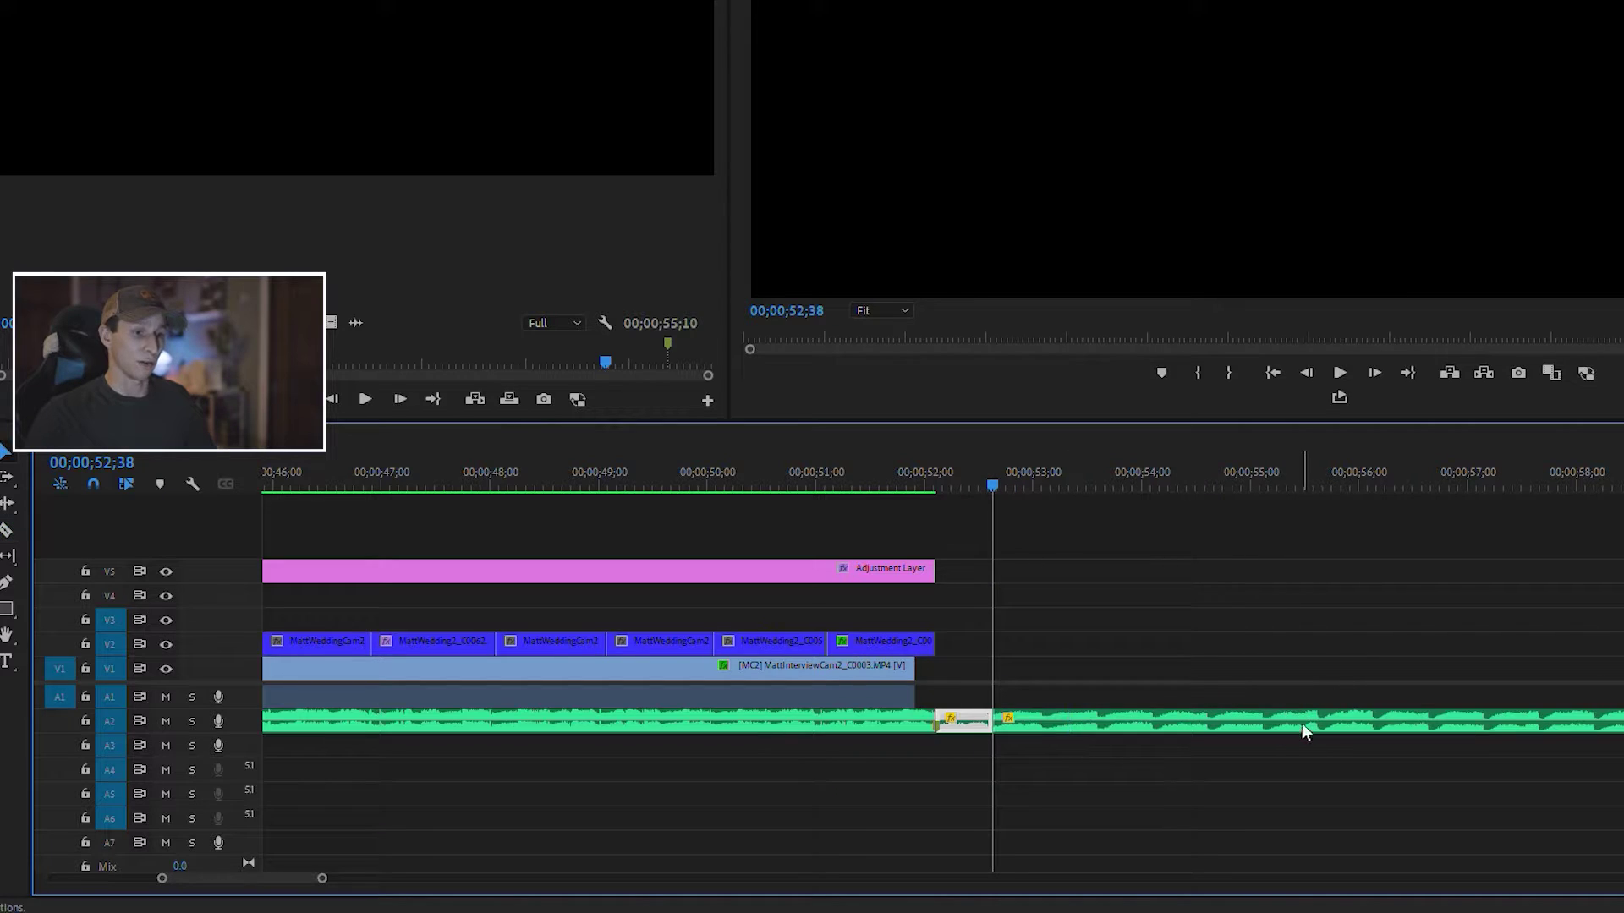
left_click(1302, 724)
key("Delete")
Move the short music piece at the end of track A2 down to track A3, keeping its timing.
left_click(971, 719)
left_click(939, 479)
left_click(939, 478)
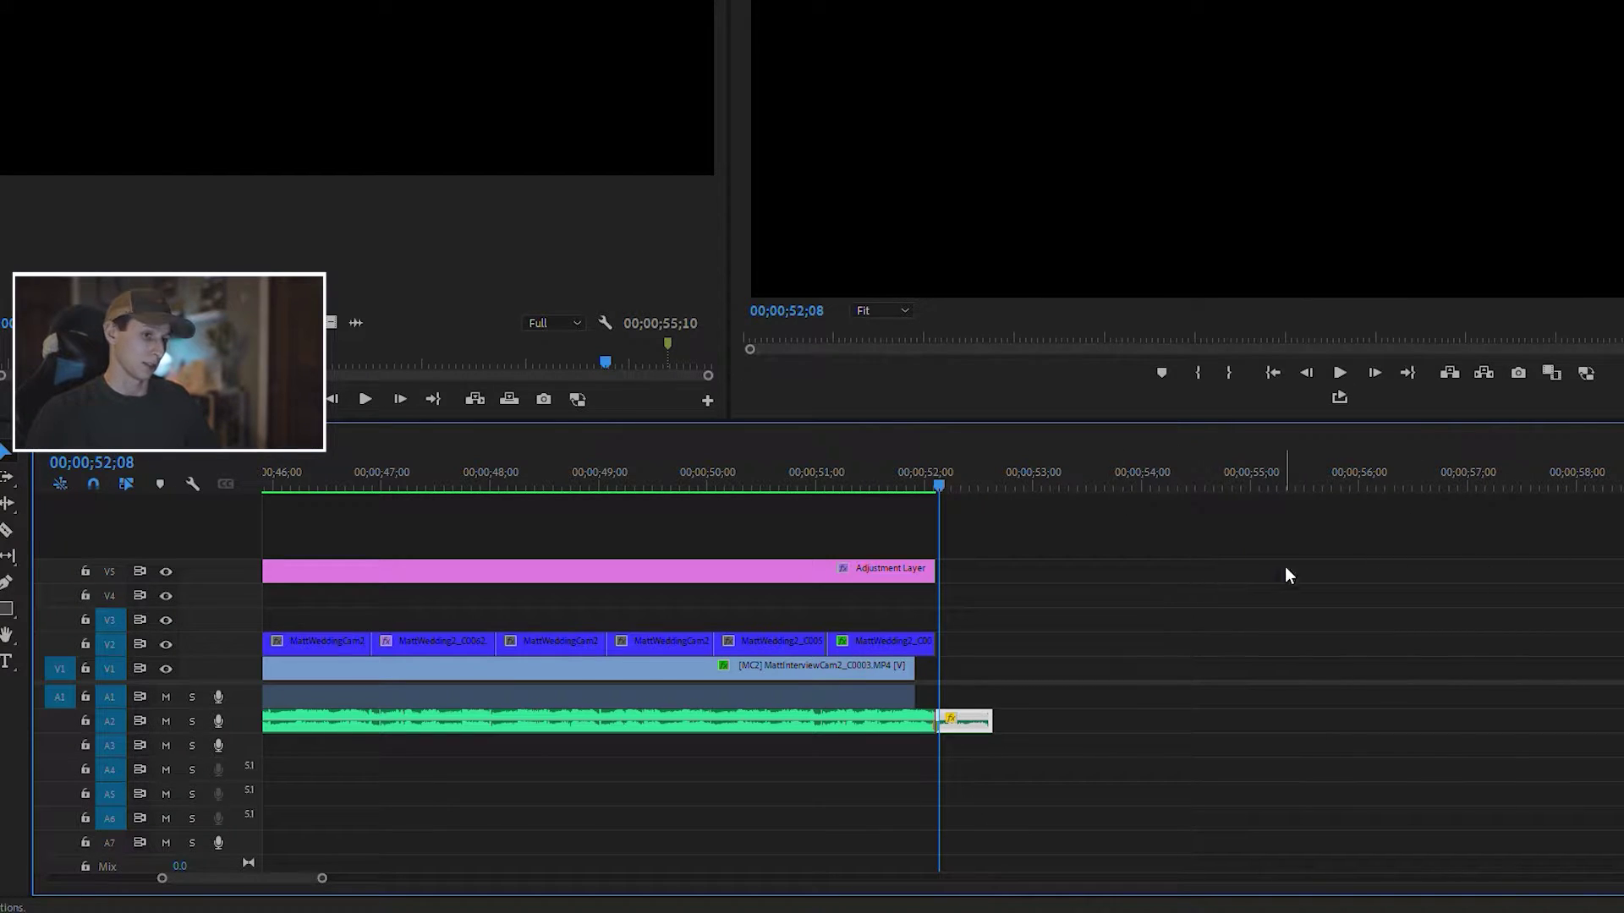
left_click(1108, 655)
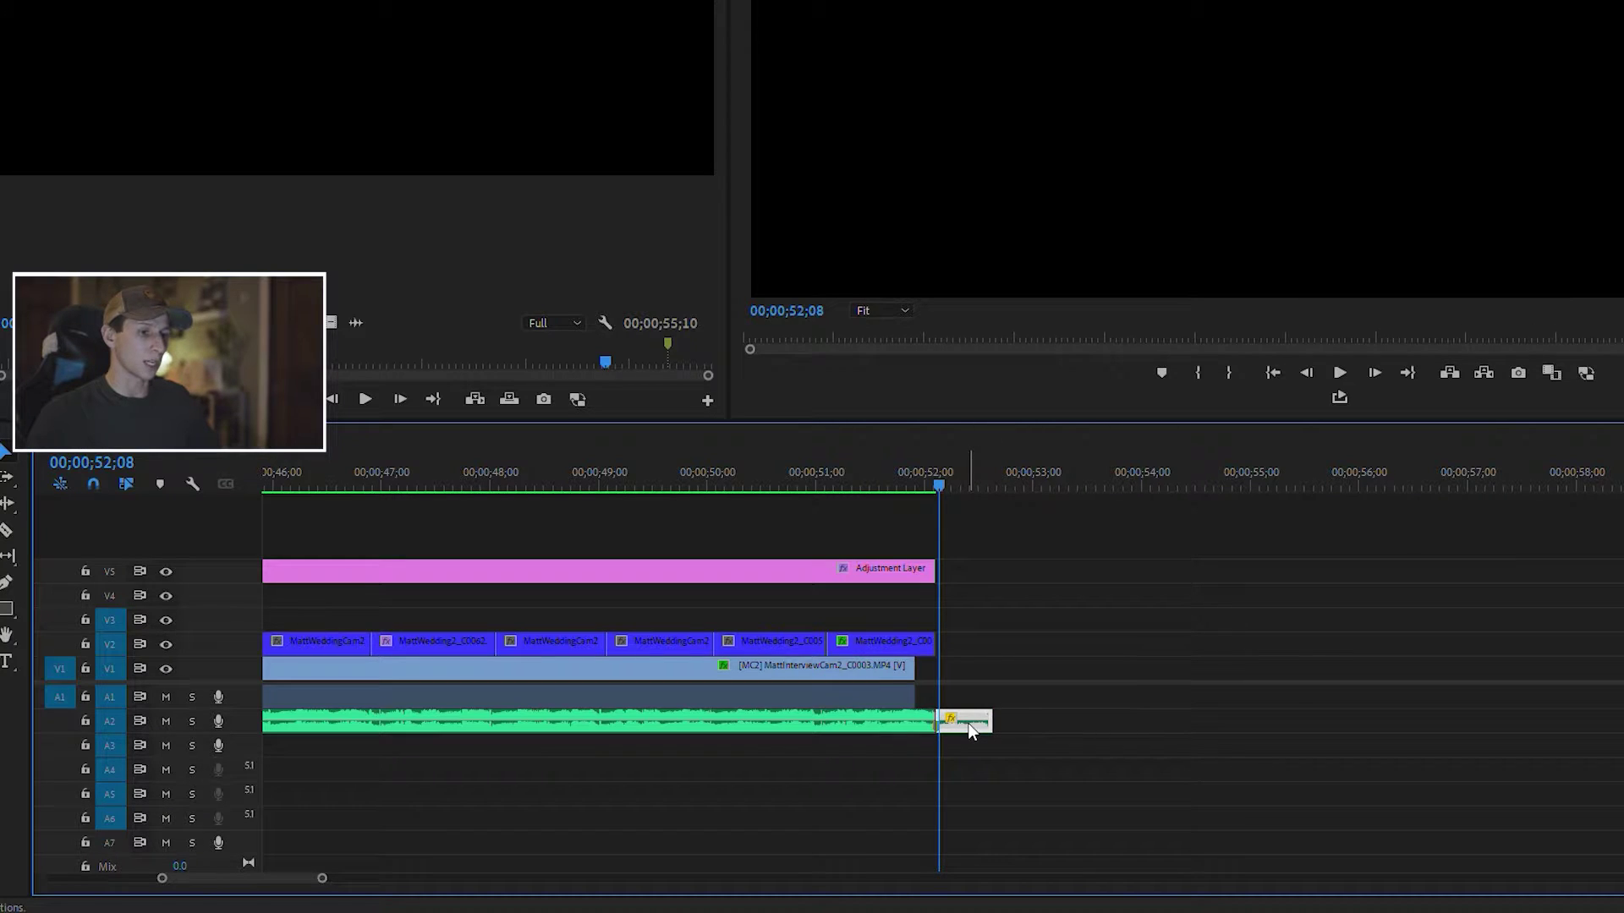
key("minus")
key("minus")
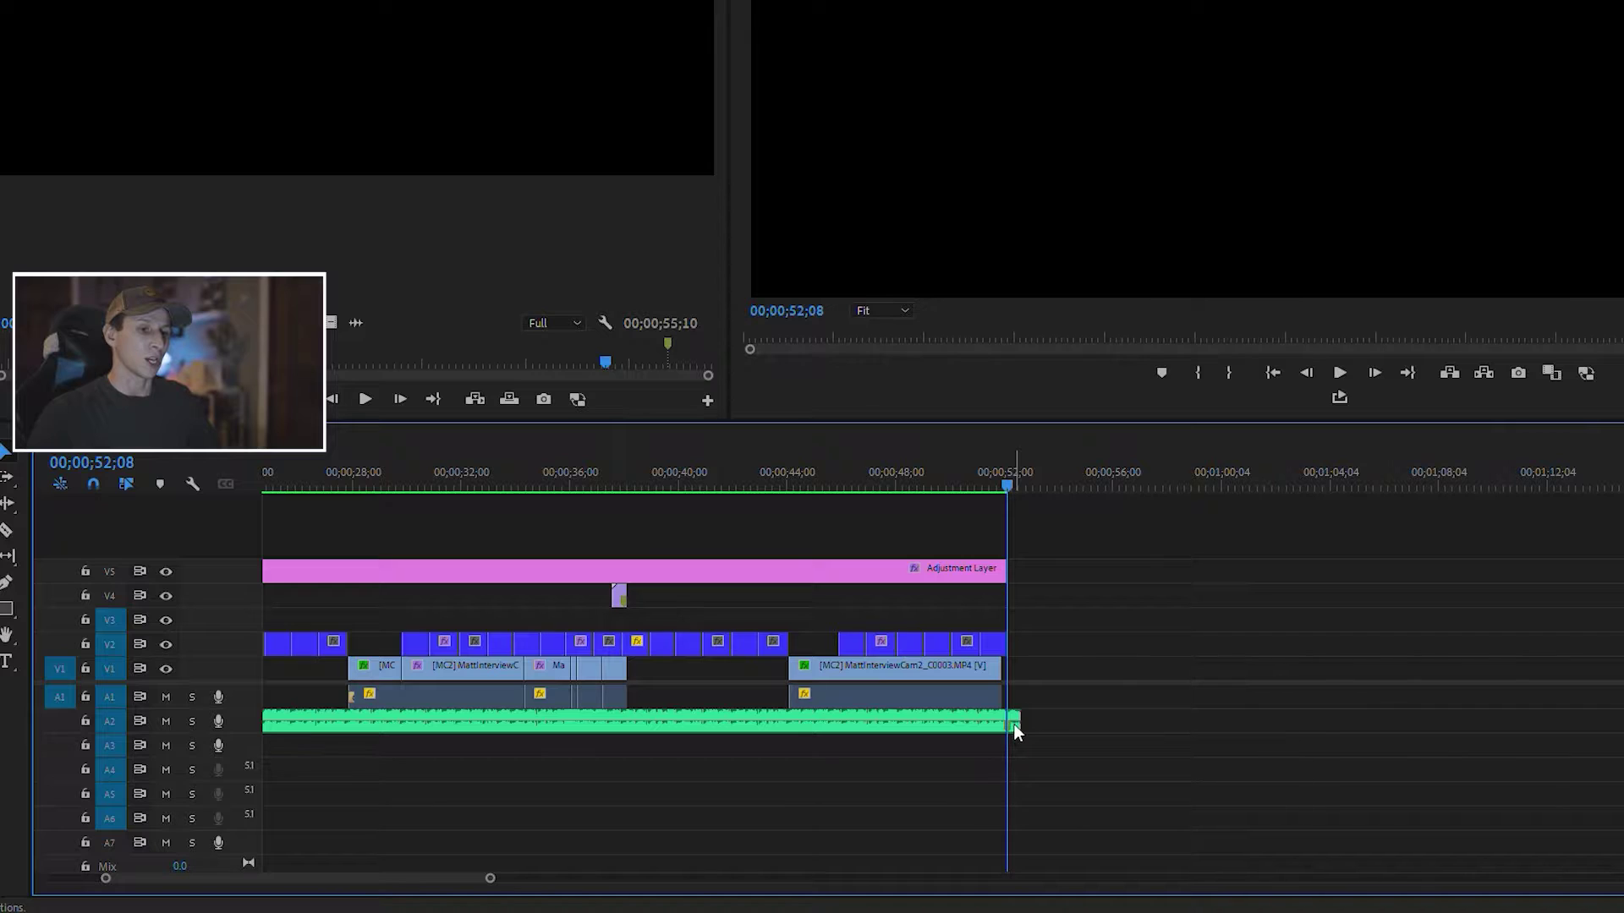
left_click_drag(1024, 712, 1011, 718)
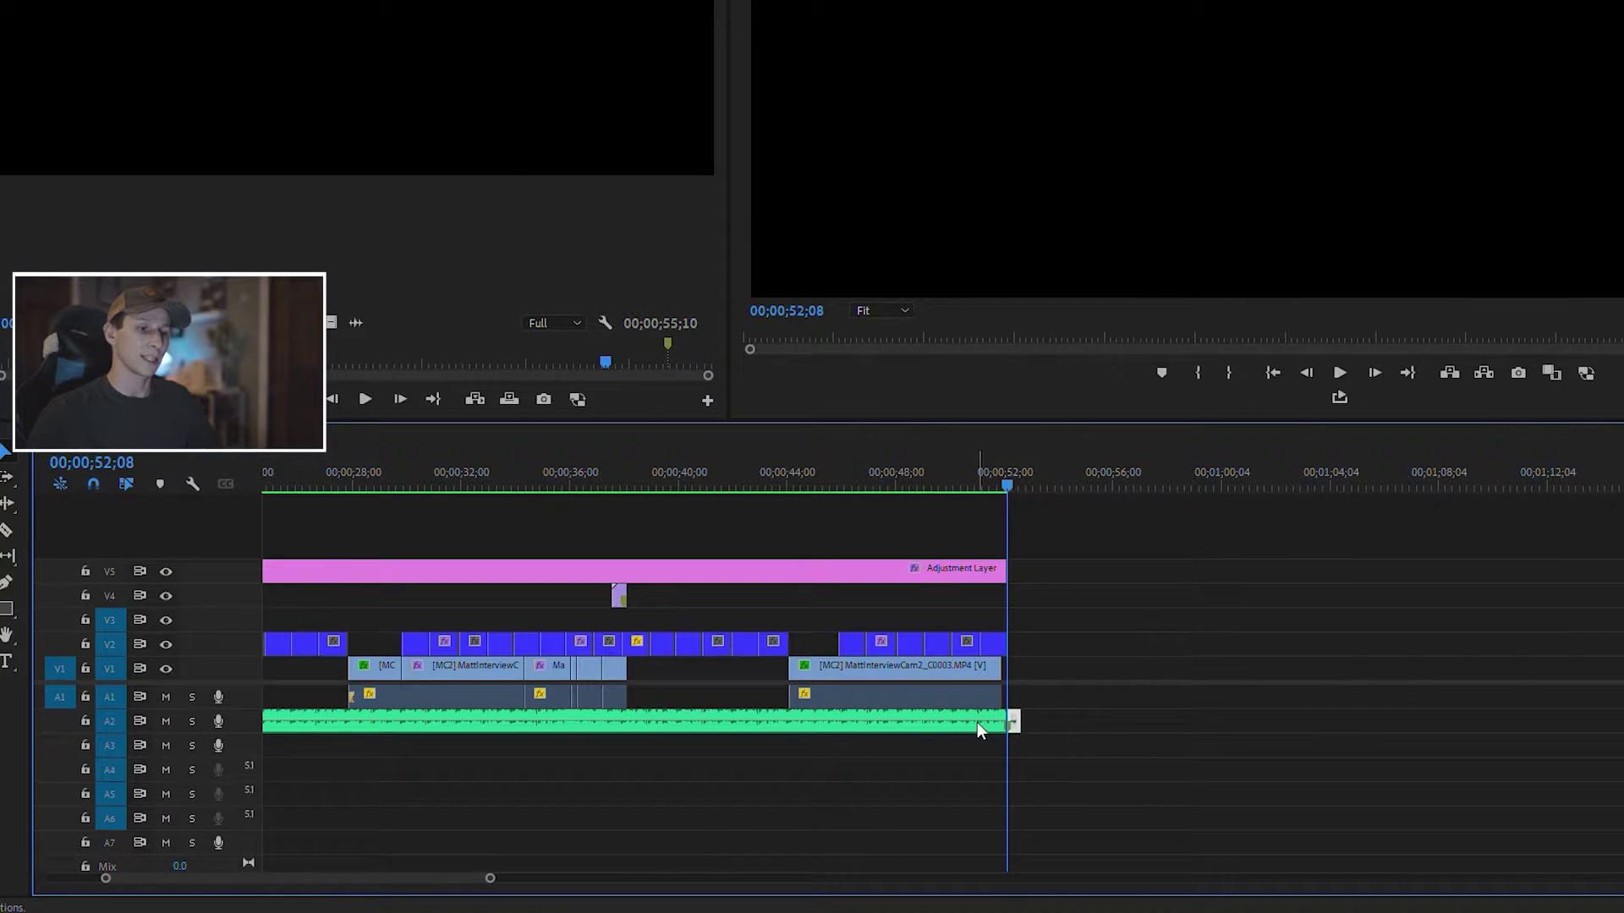
left_click(399, 726)
left_click_drag(697, 496, 744, 498)
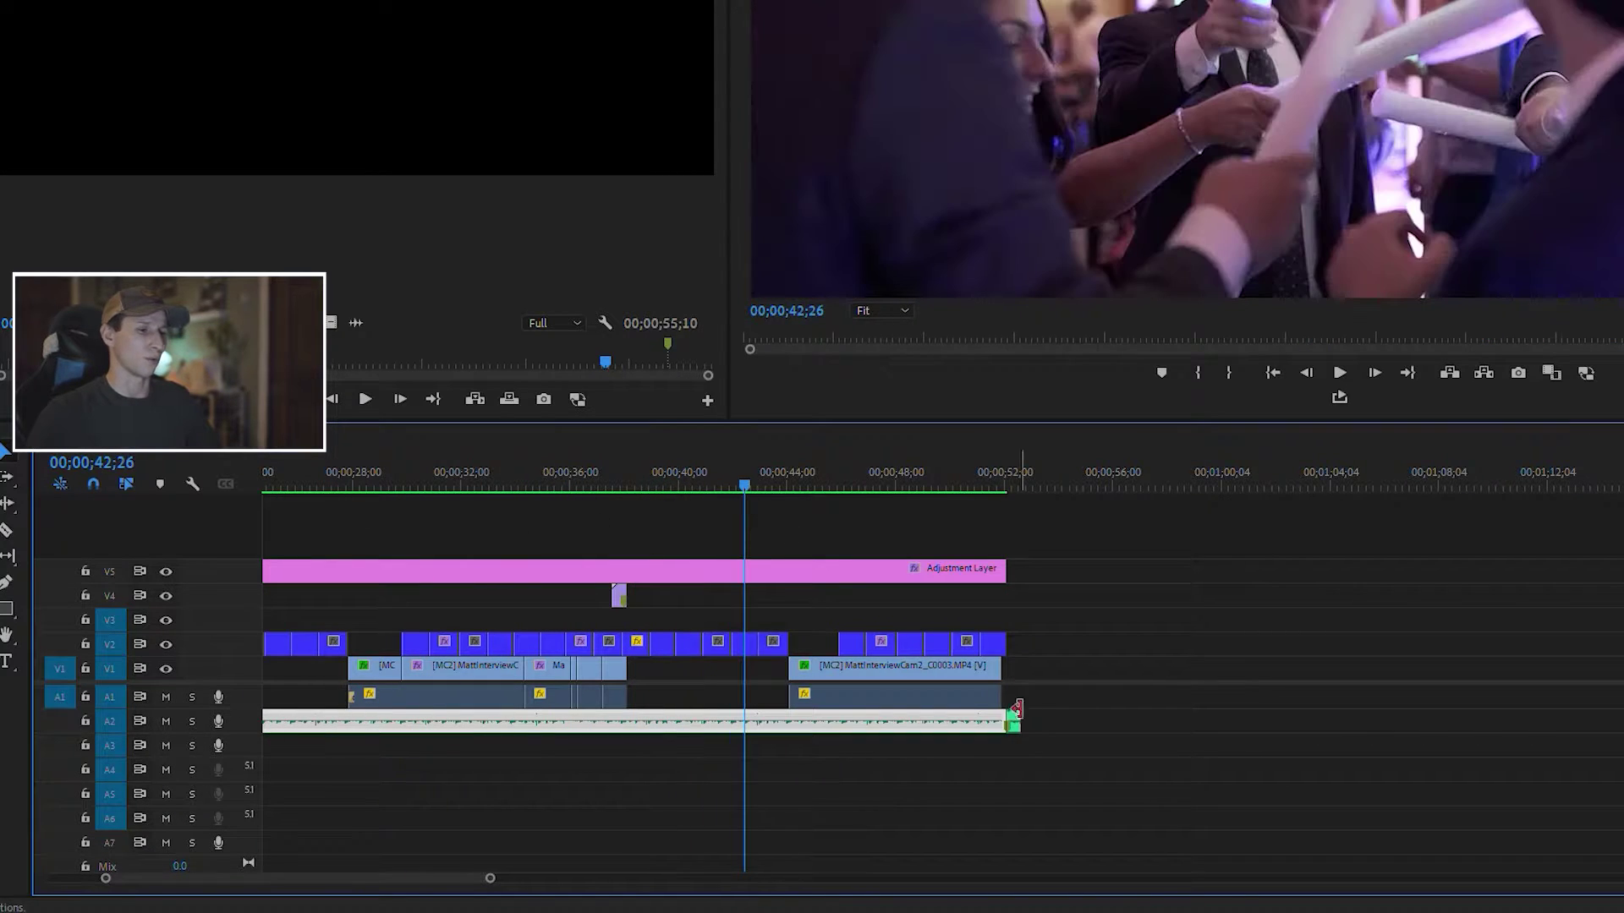
left_click(1033, 802)
left_click(1014, 723)
left_click_drag(1013, 723, 1018, 746)
Inspect and play back the short music piece on track A3 at the end of the sequence.
key("End")
key("=")
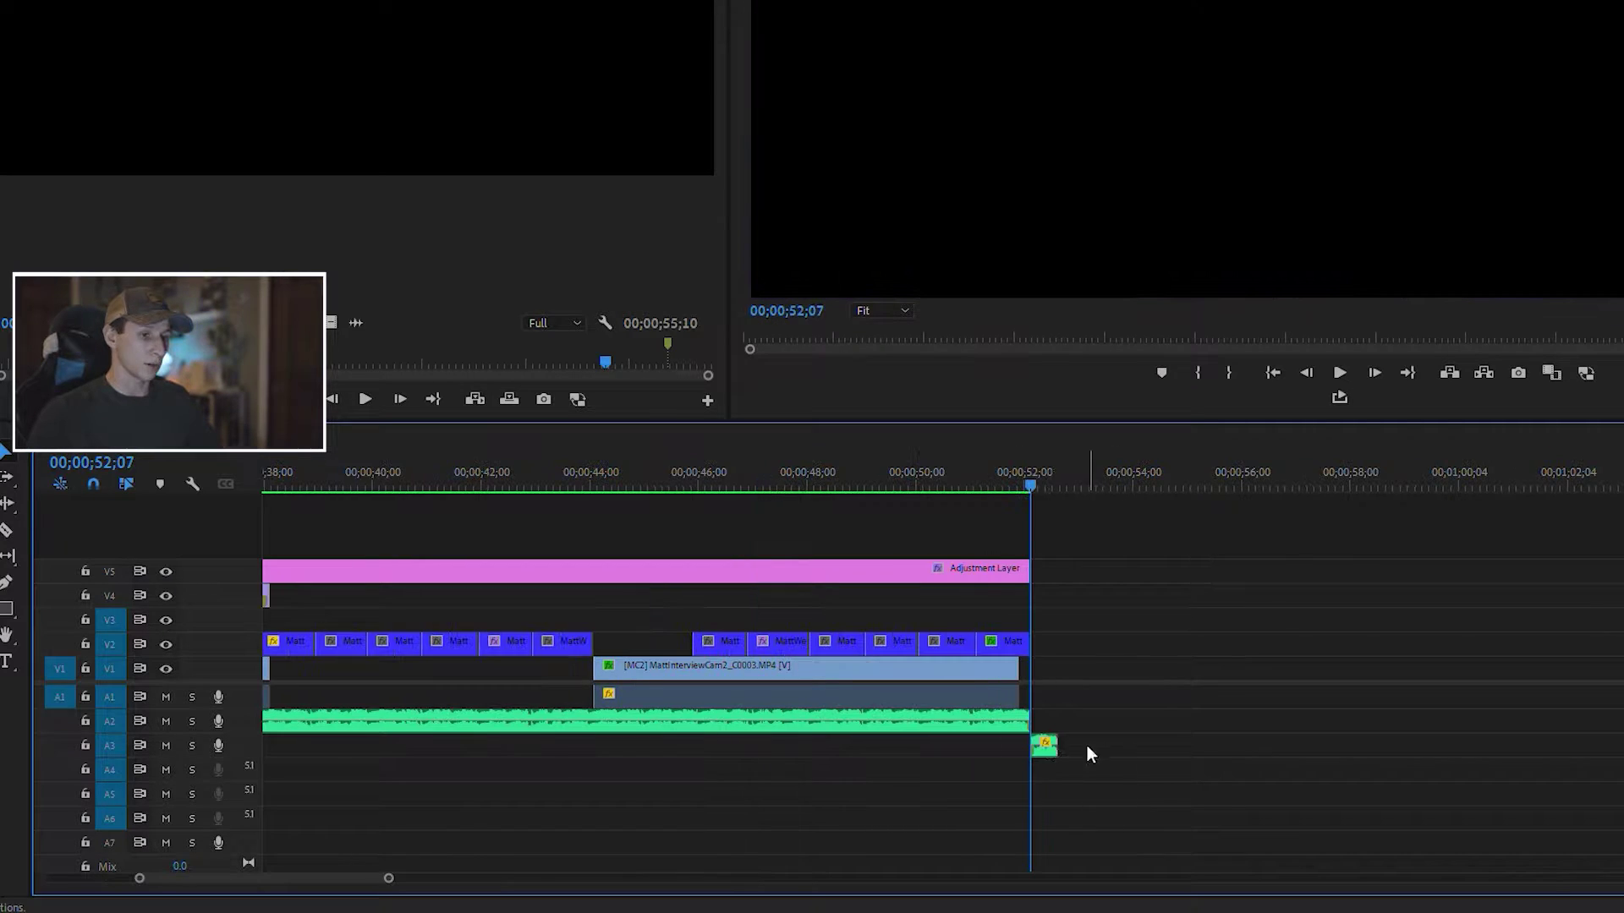
left_click(1043, 744)
key("minus")
key("equal")
key("backslash")
key("backslash")
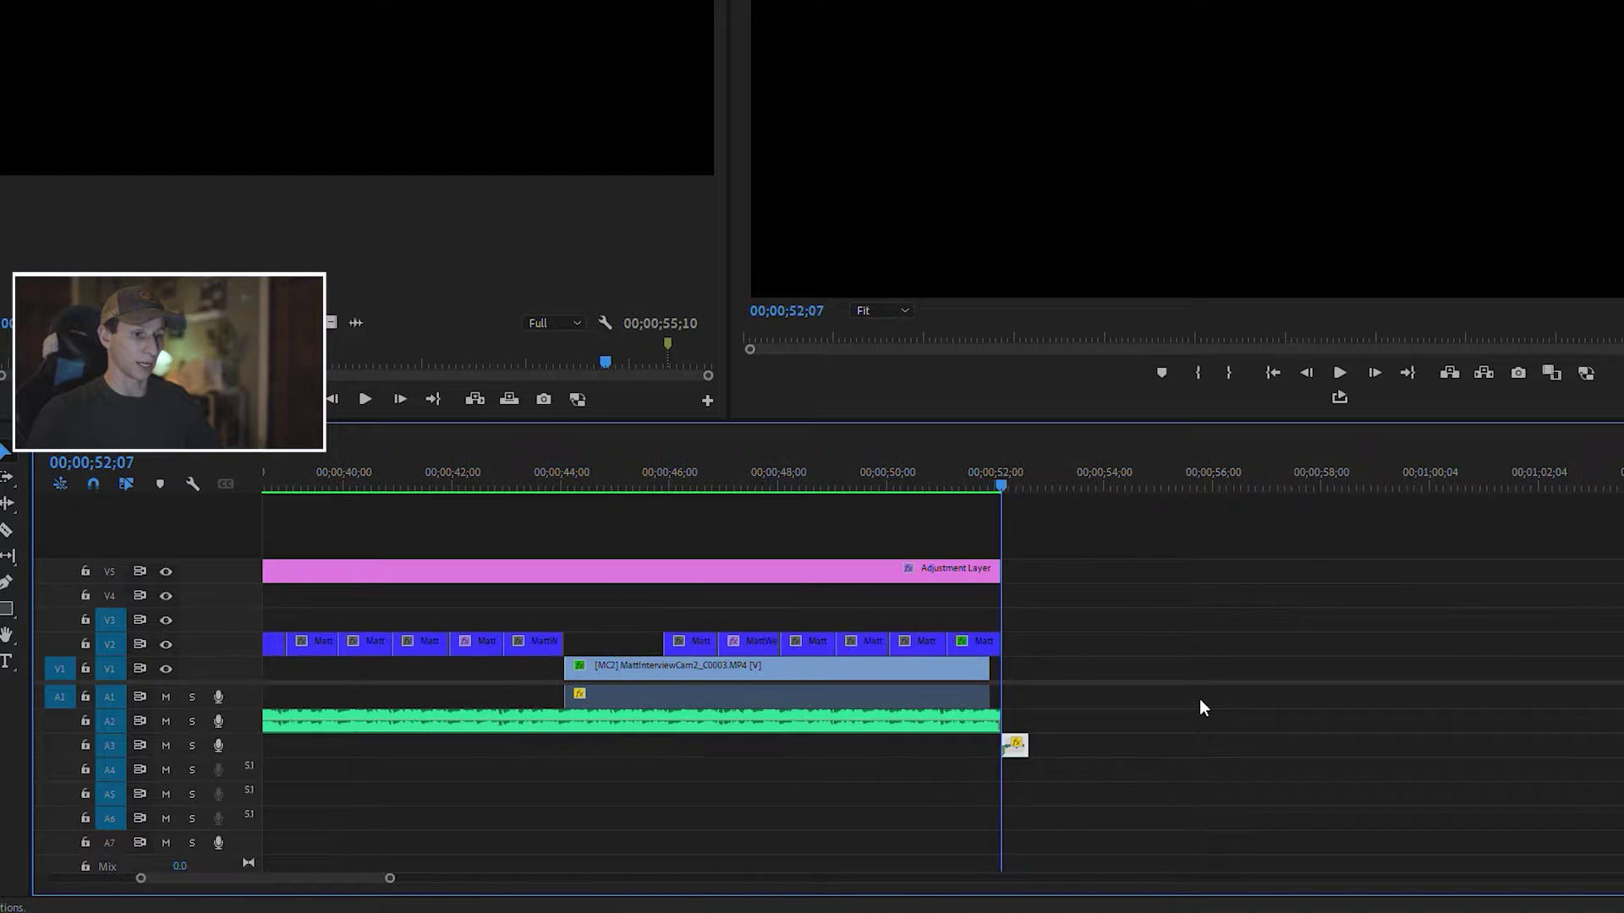
key("equal")
key("equal")
key("space")
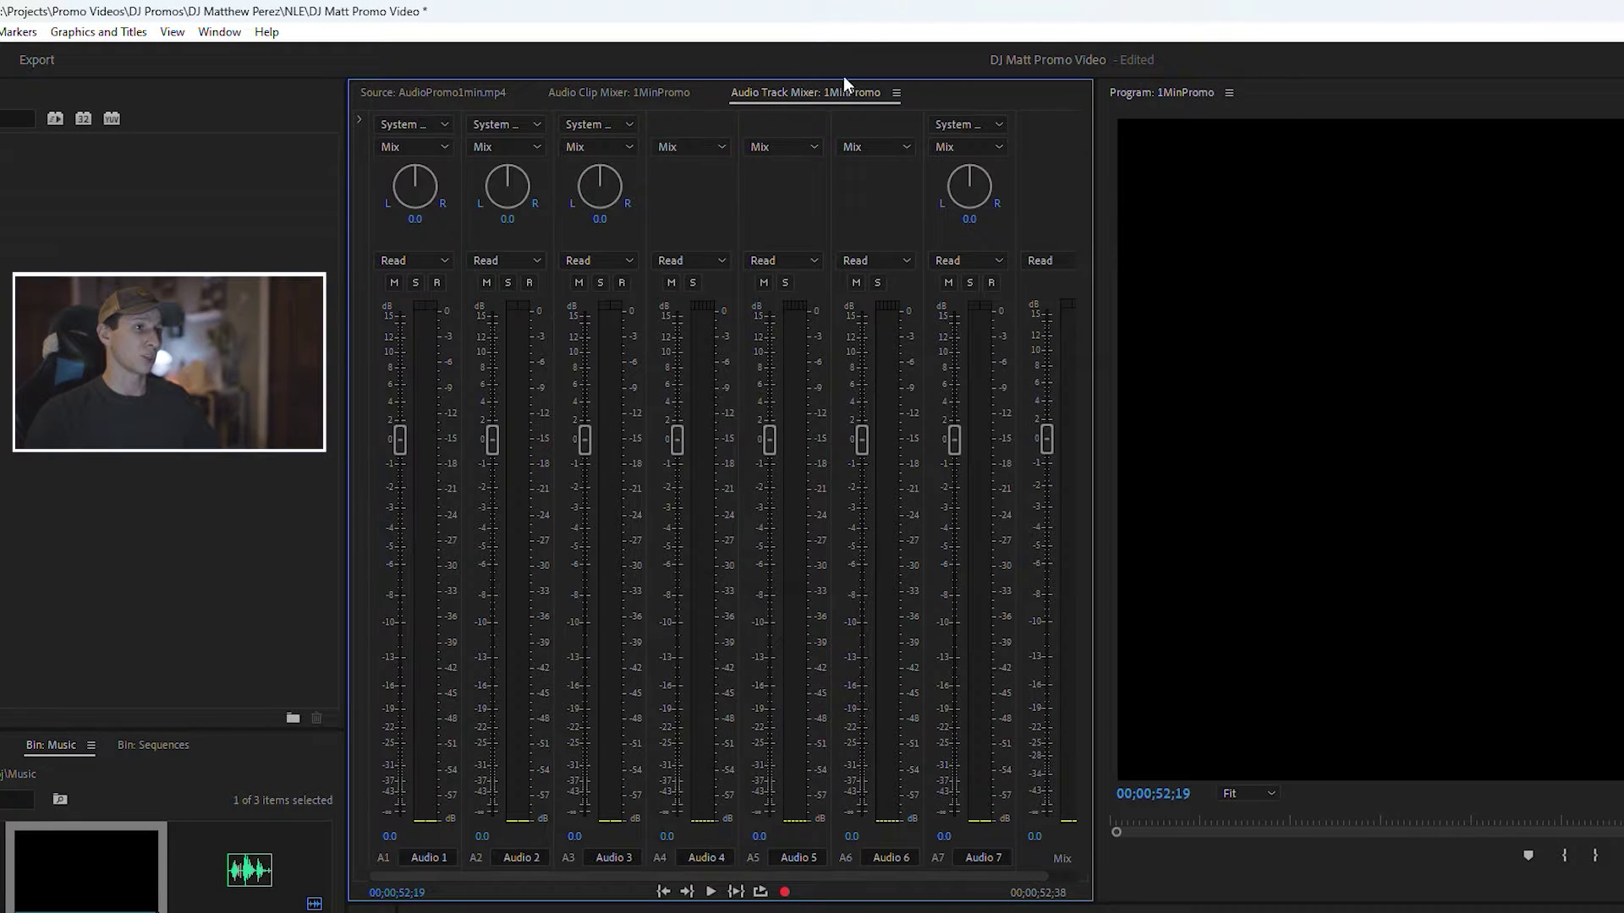
Check that the Audio Track Mixer for the 1MinPromo sequence is enabled.
left_click(219, 33)
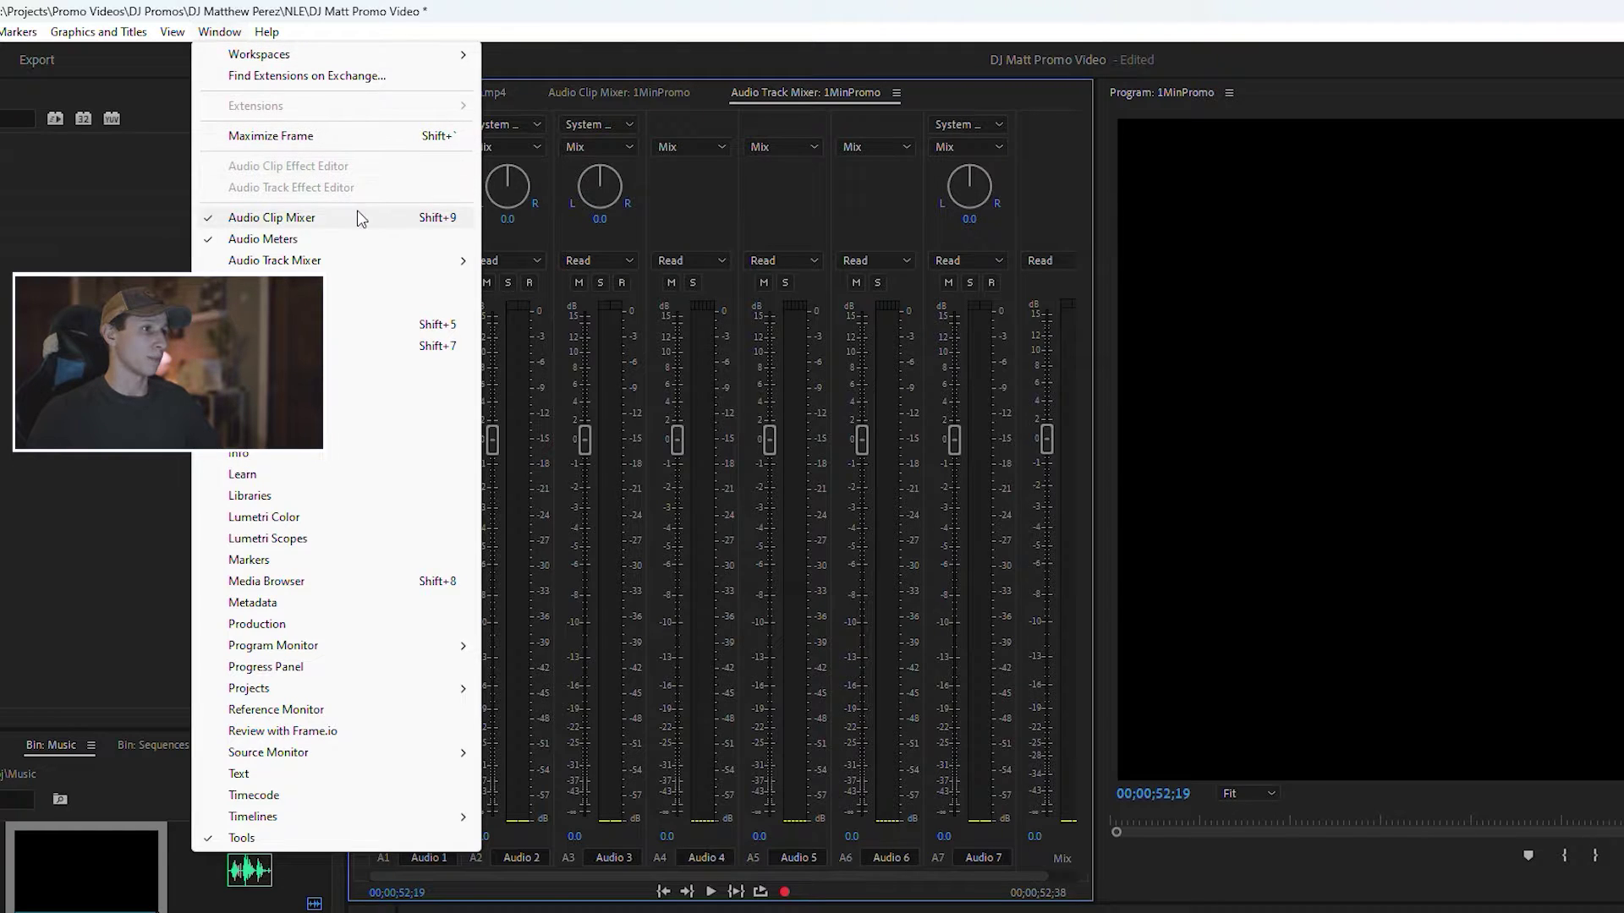
mouse_move(287, 269)
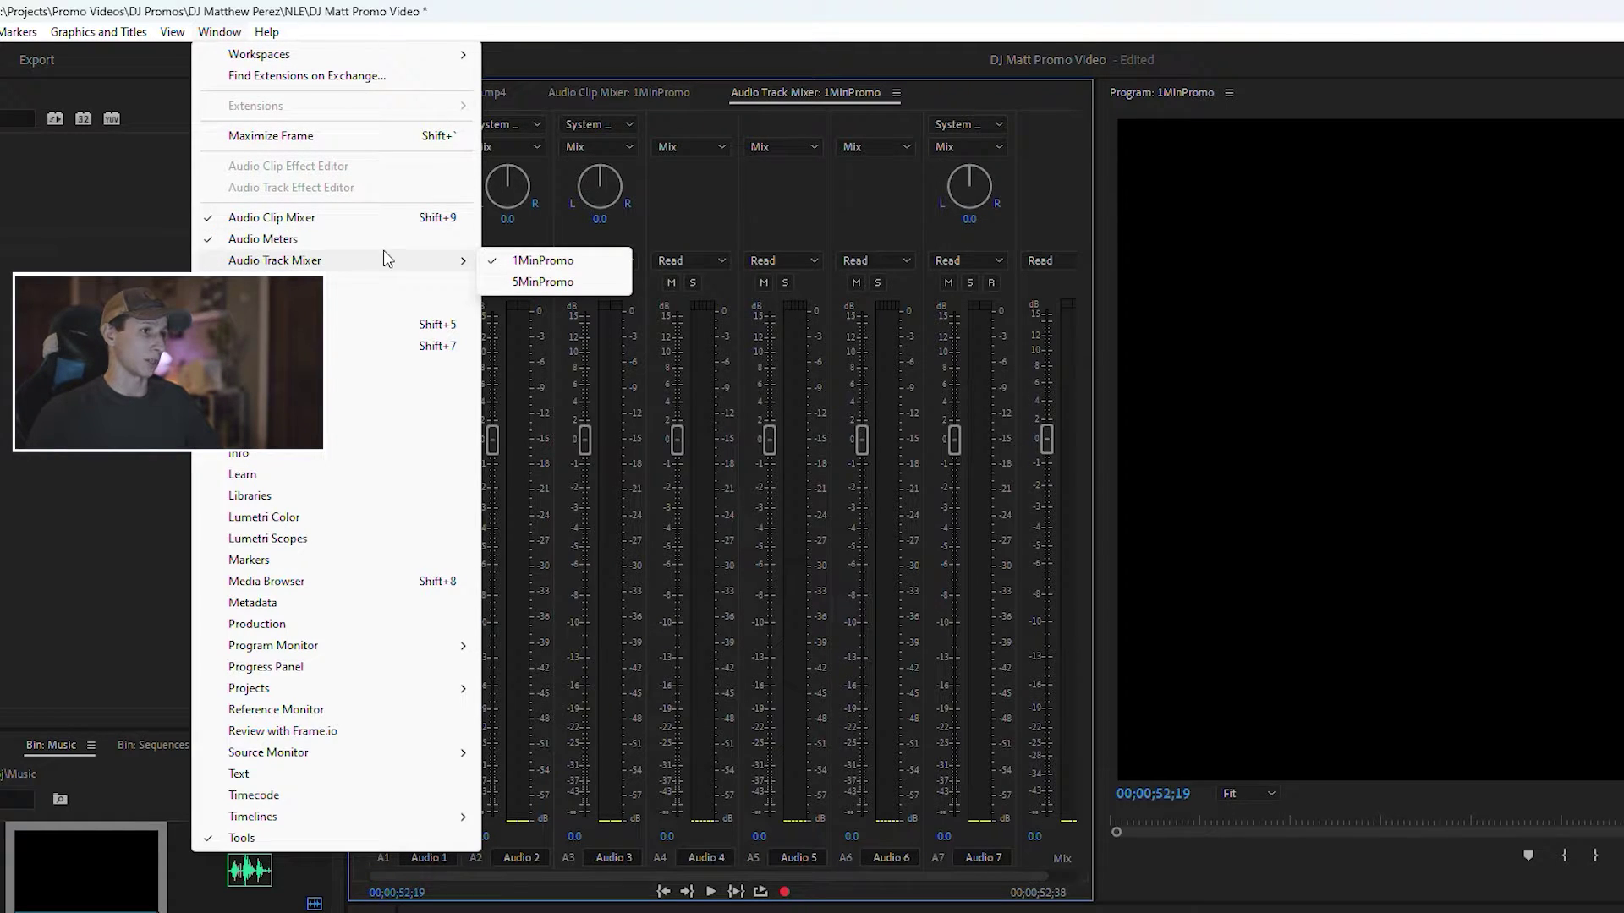
left_click(795, 195)
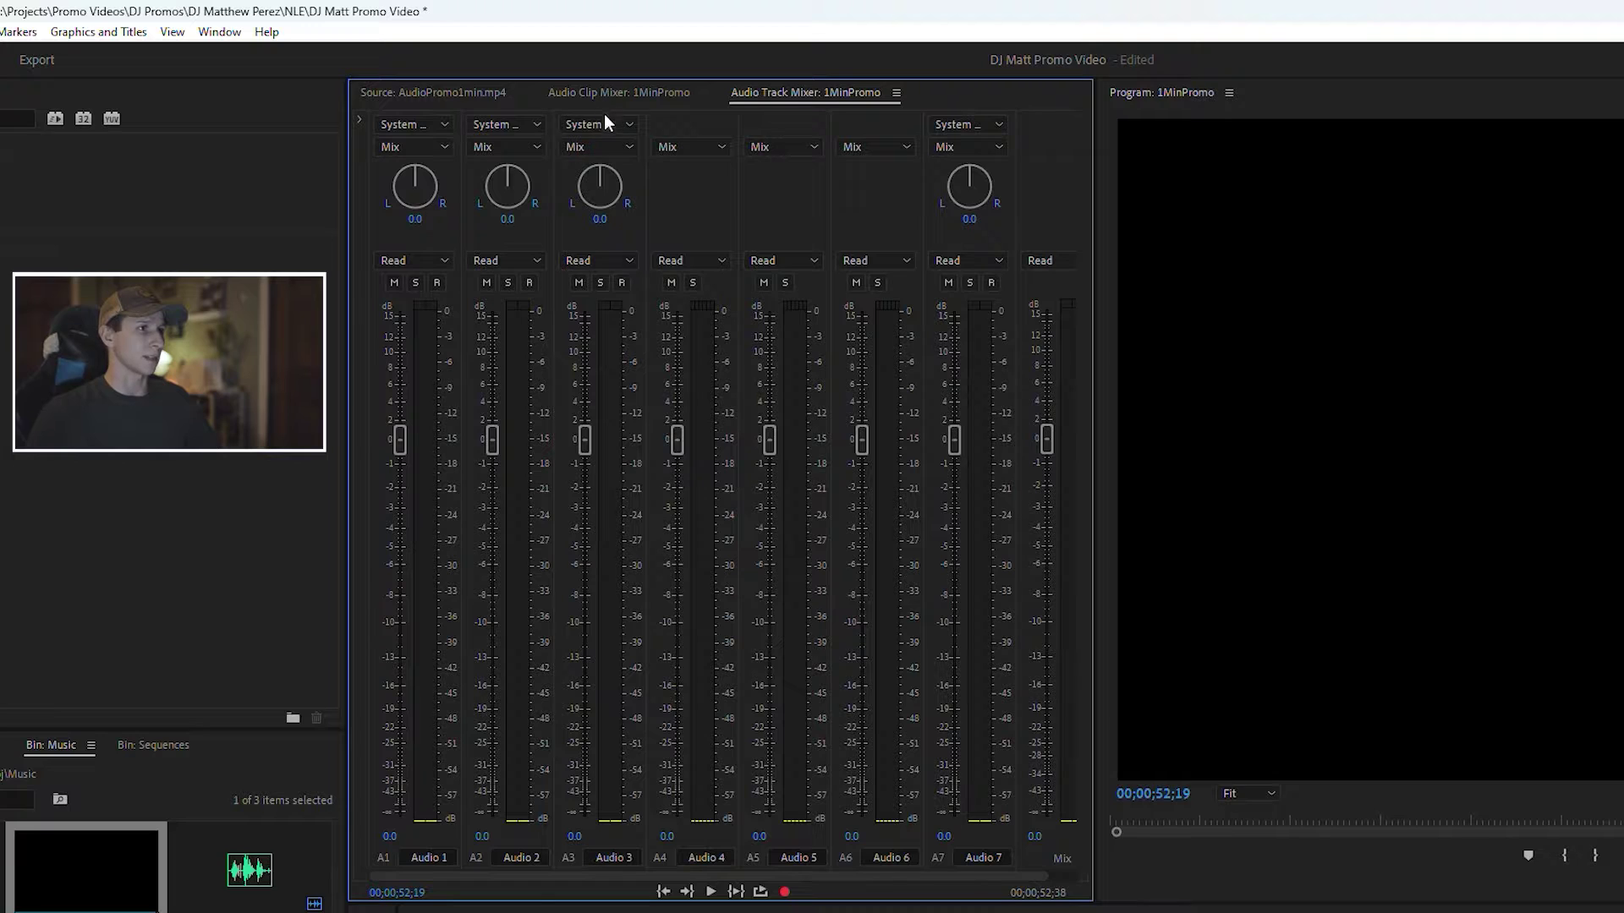
Show the effects and sends area of the Audio Track Mixer and add Studio Reverb in the first effect slot of Audio 3.
left_click(359, 119)
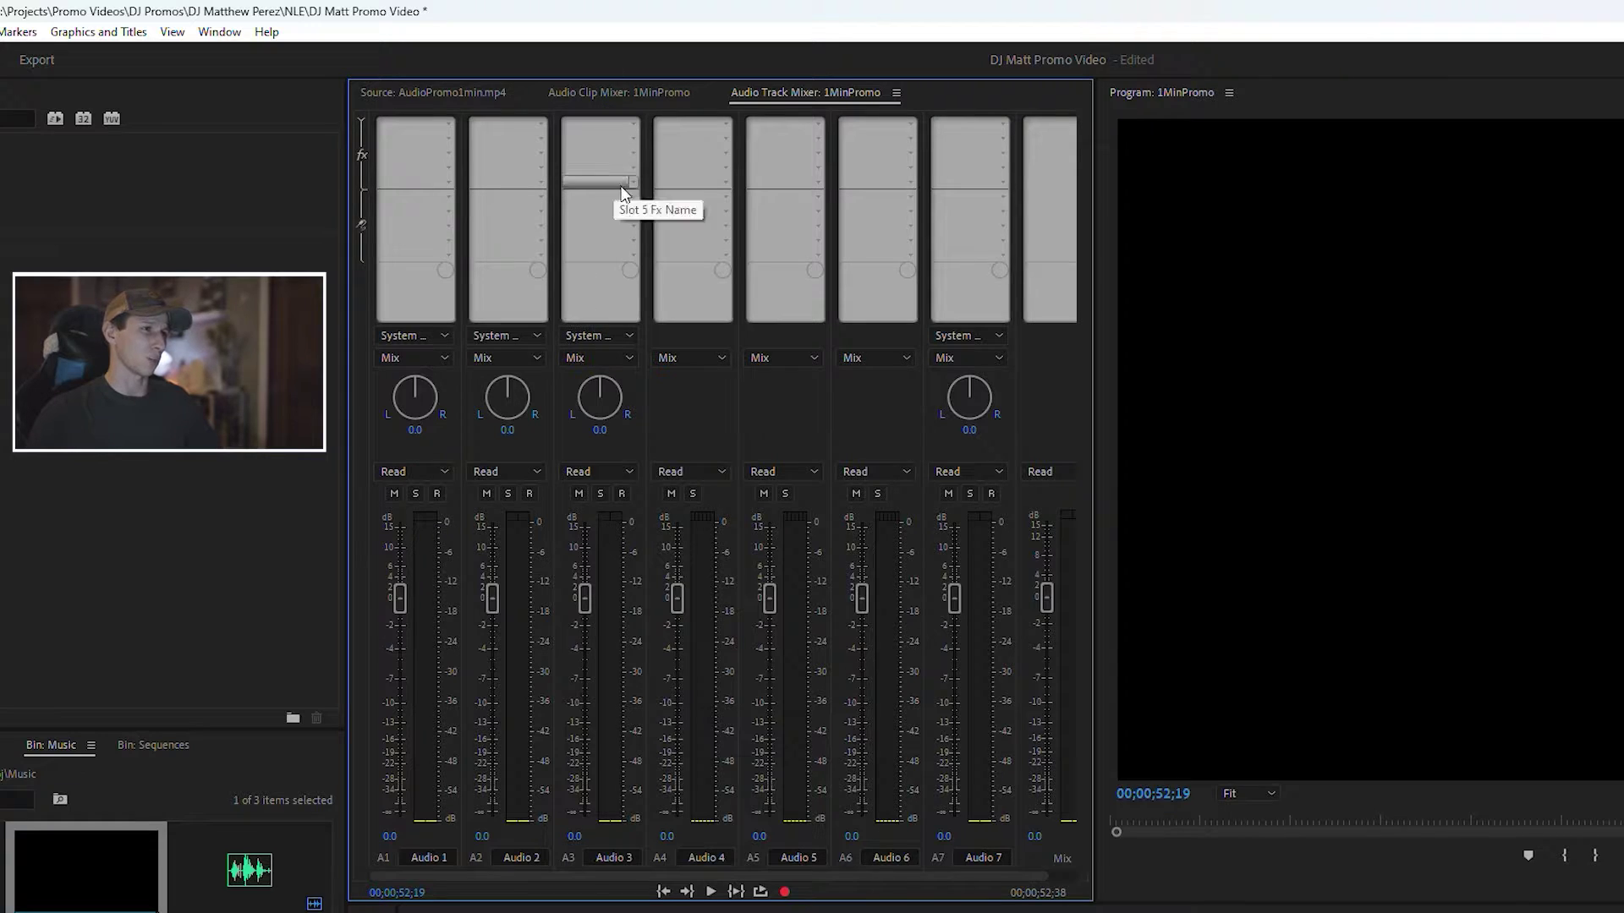
left_click(636, 127)
left_click(636, 169)
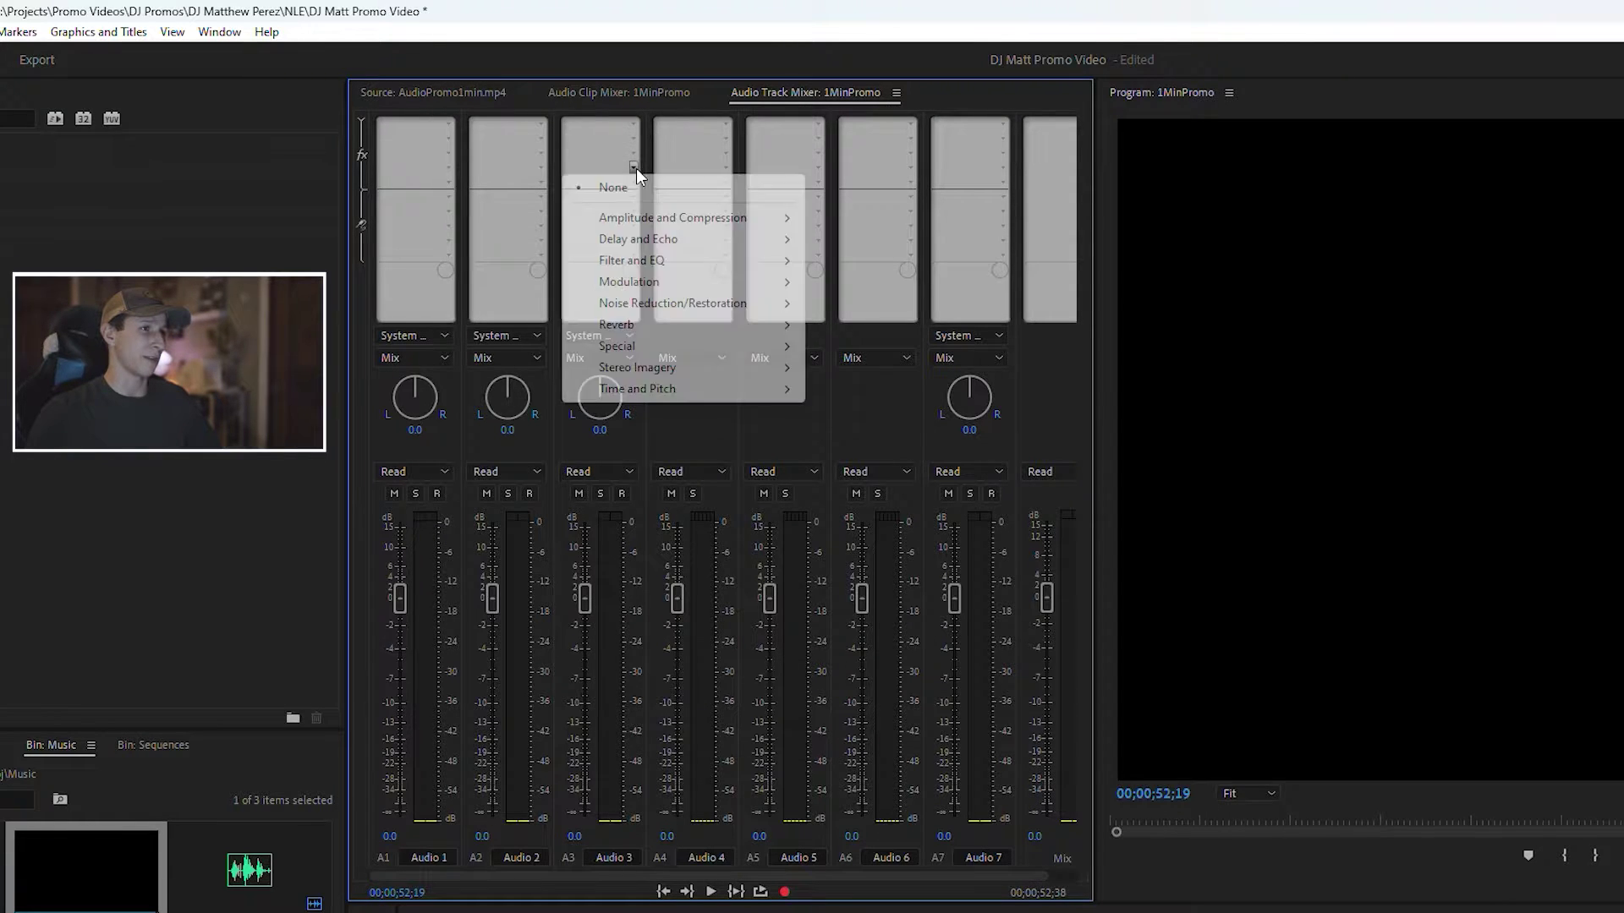
left_click(636, 187)
left_click(636, 124)
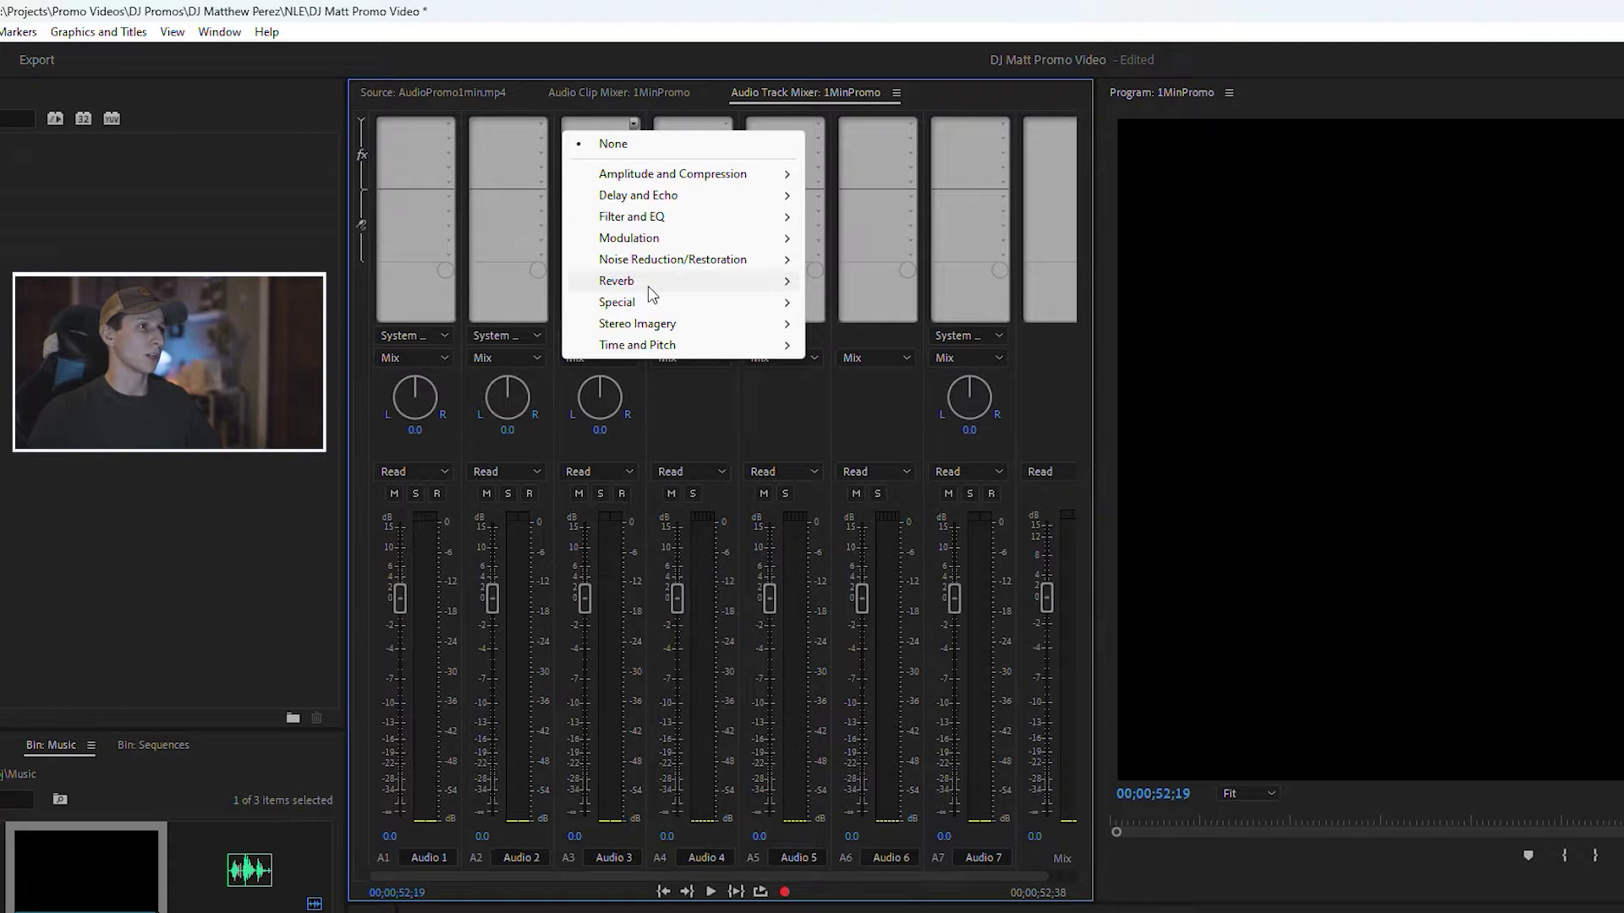
mouse_move(648, 286)
left_click(863, 300)
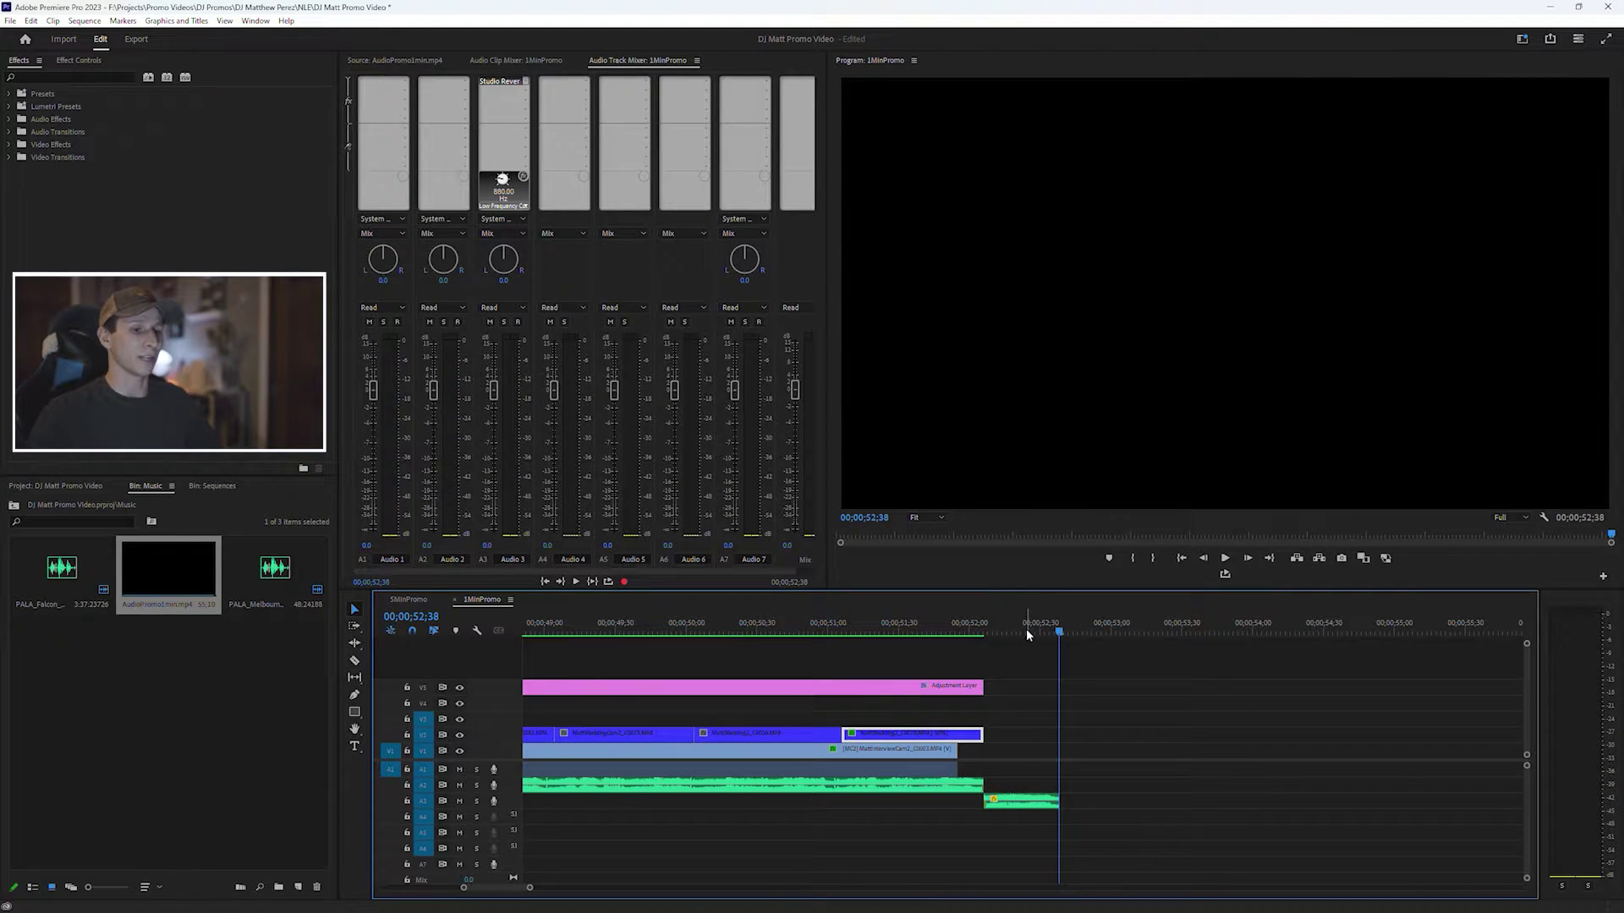
Create a Black Video item in the Music bin at 1920 x 1080, 59.94 fps Drop-Frame and Square Pixels (1.0).
left_click(1026, 631)
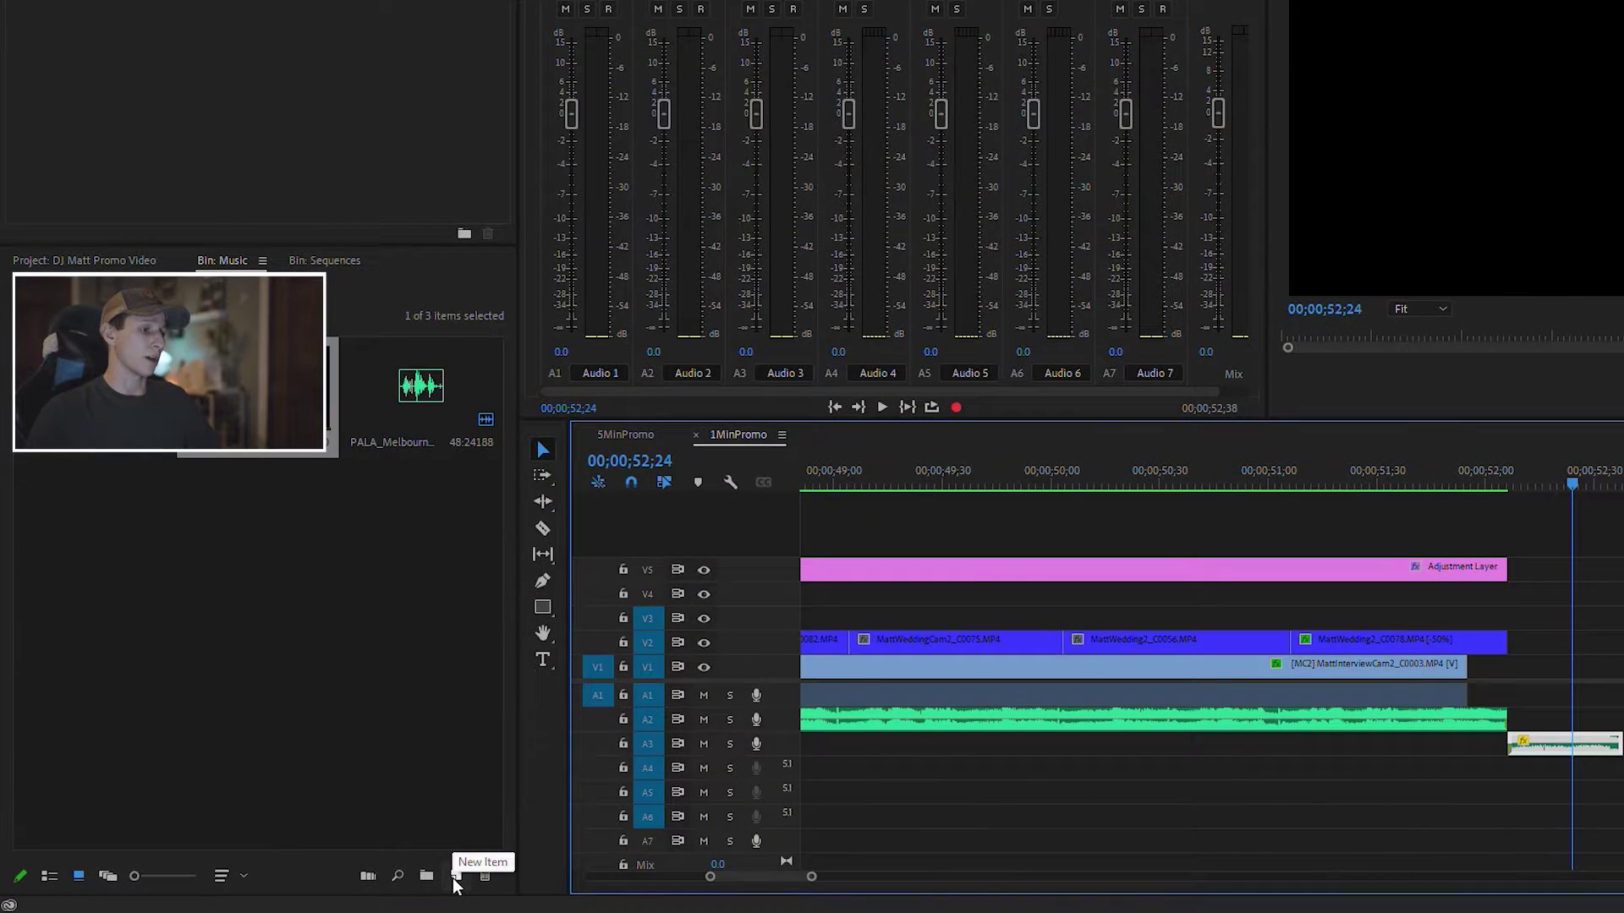
left_click(455, 877)
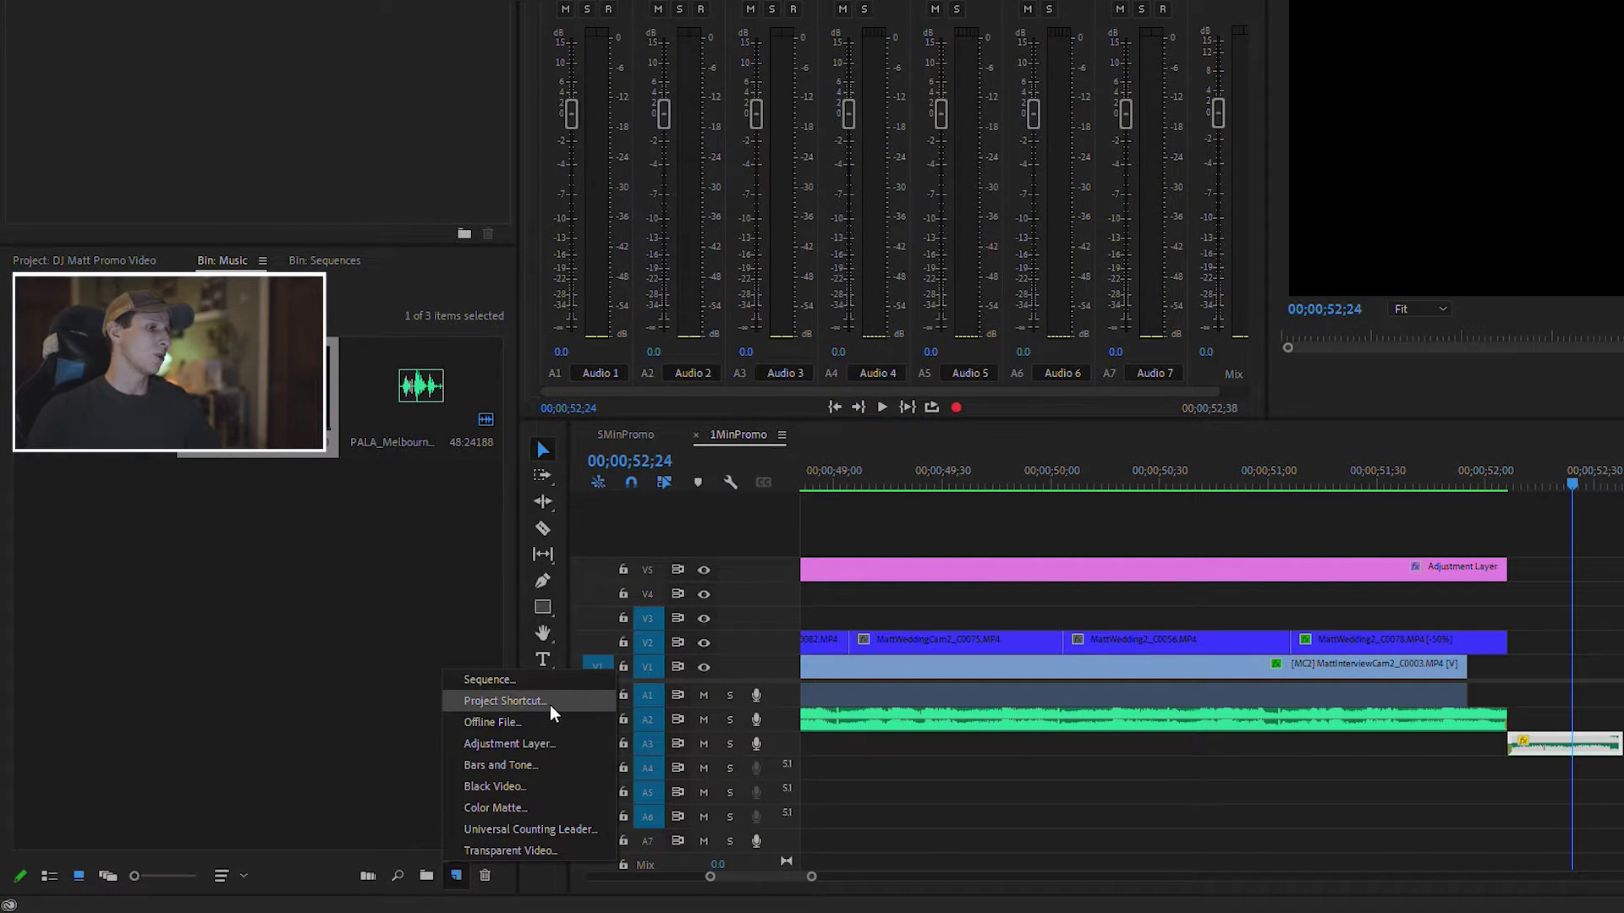
left_click(516, 788)
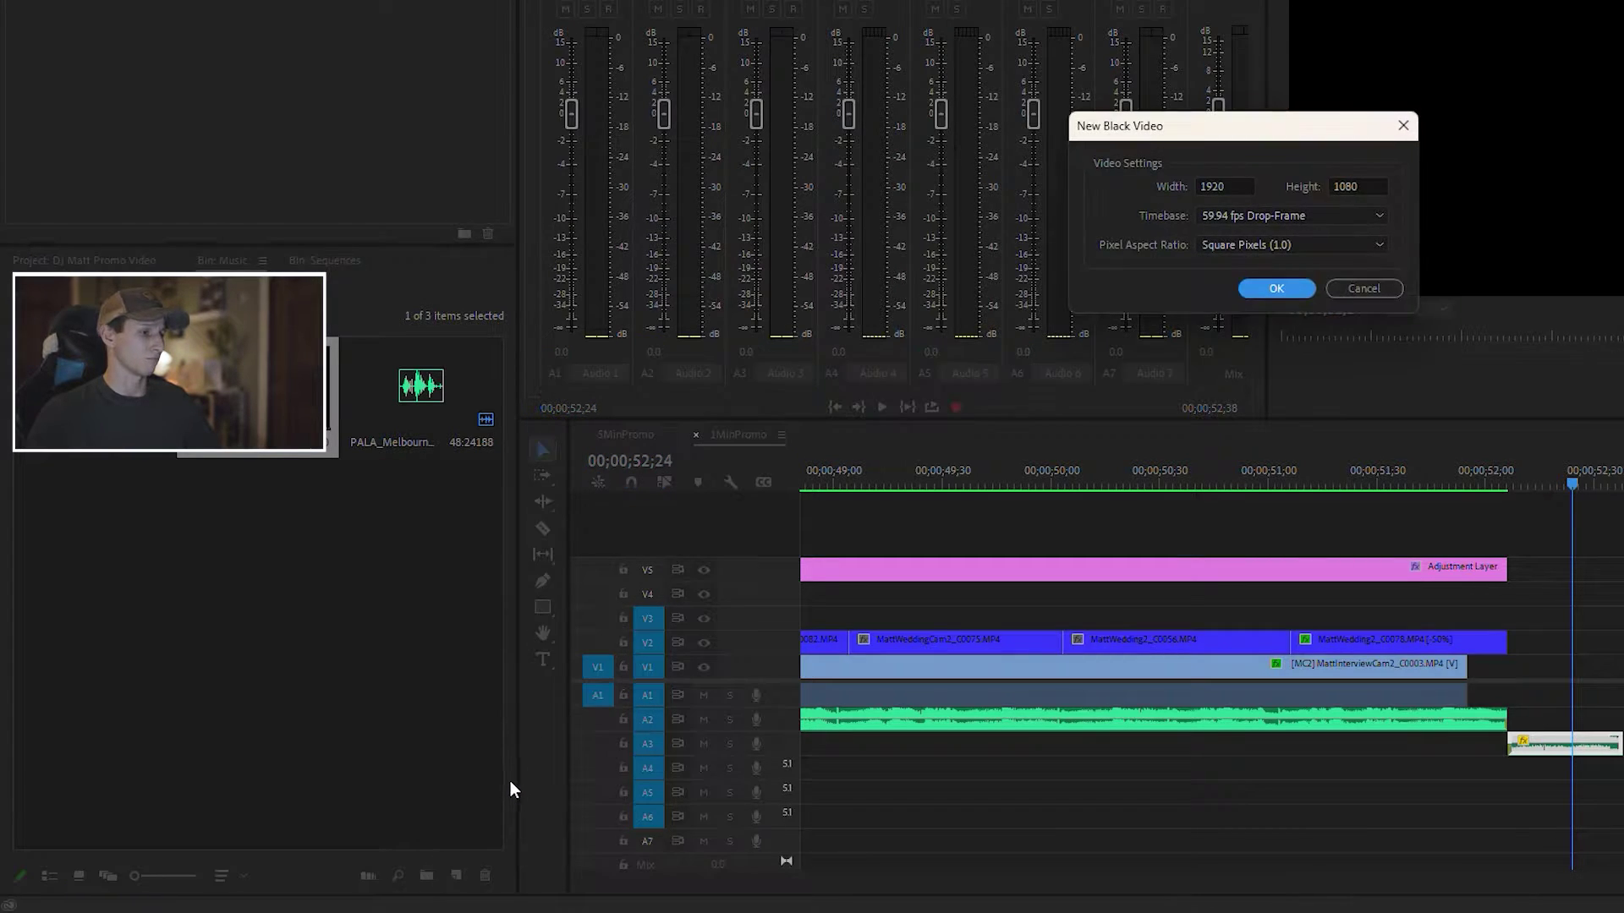
left_click(1260, 288)
left_click(266, 605)
Place the Black Video on track V3, starting right where the last wedding clip ends.
left_click(74, 514)
double_click(74, 518)
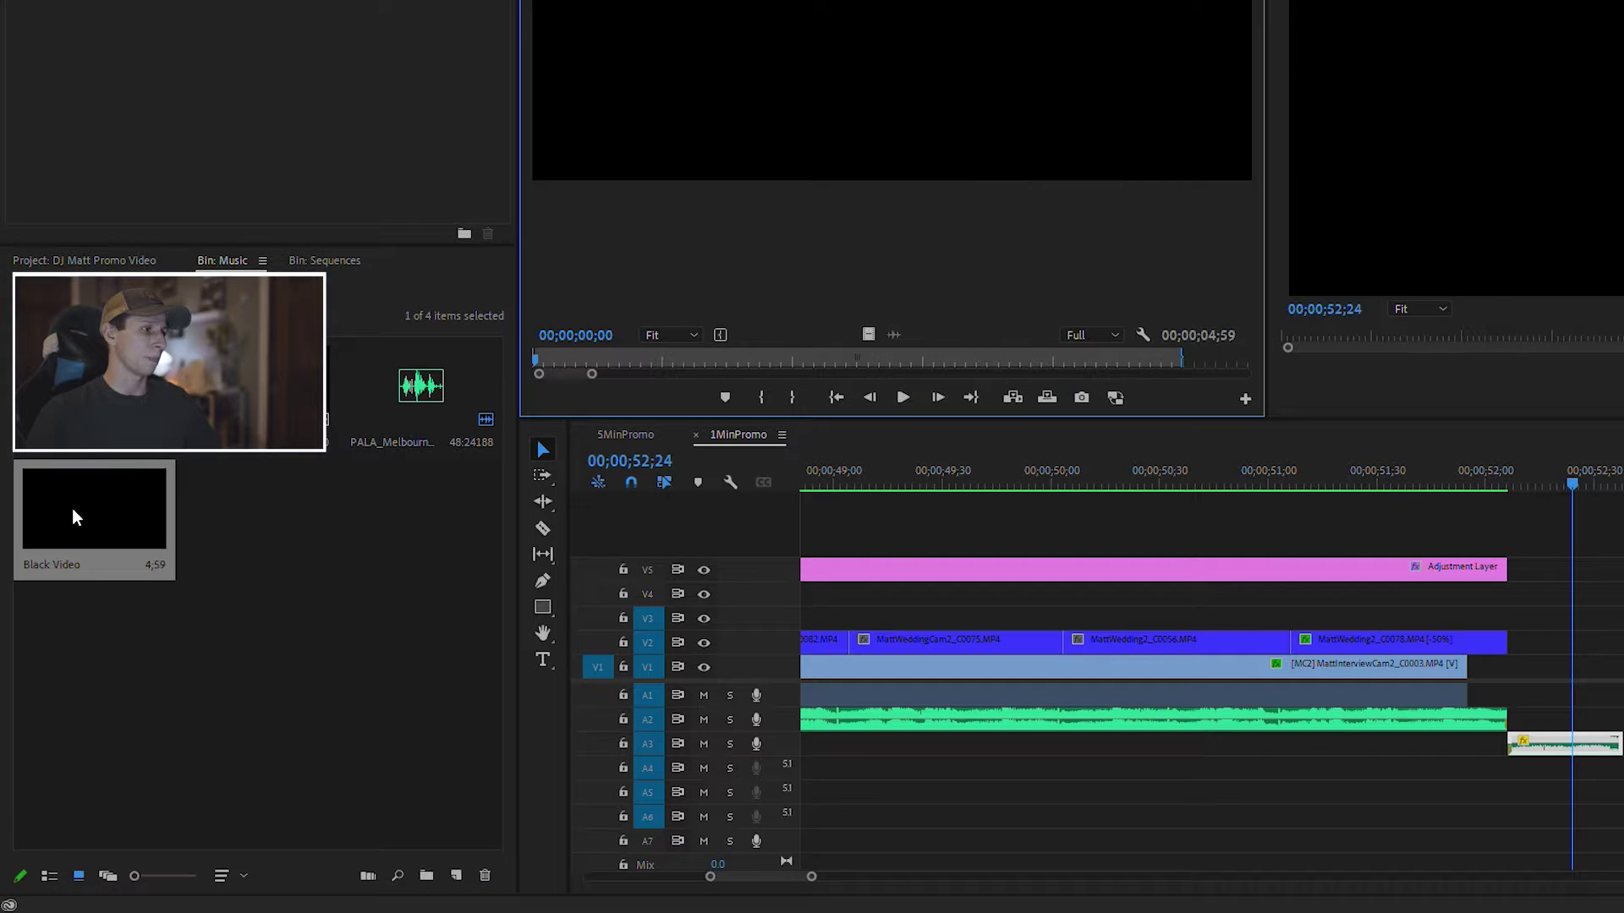
left_click_drag(74, 518, 1025, 622)
Shorten the Black Video clip on V3 so that it ends at about 00;00;53;46.
key("minus")
key("minus")
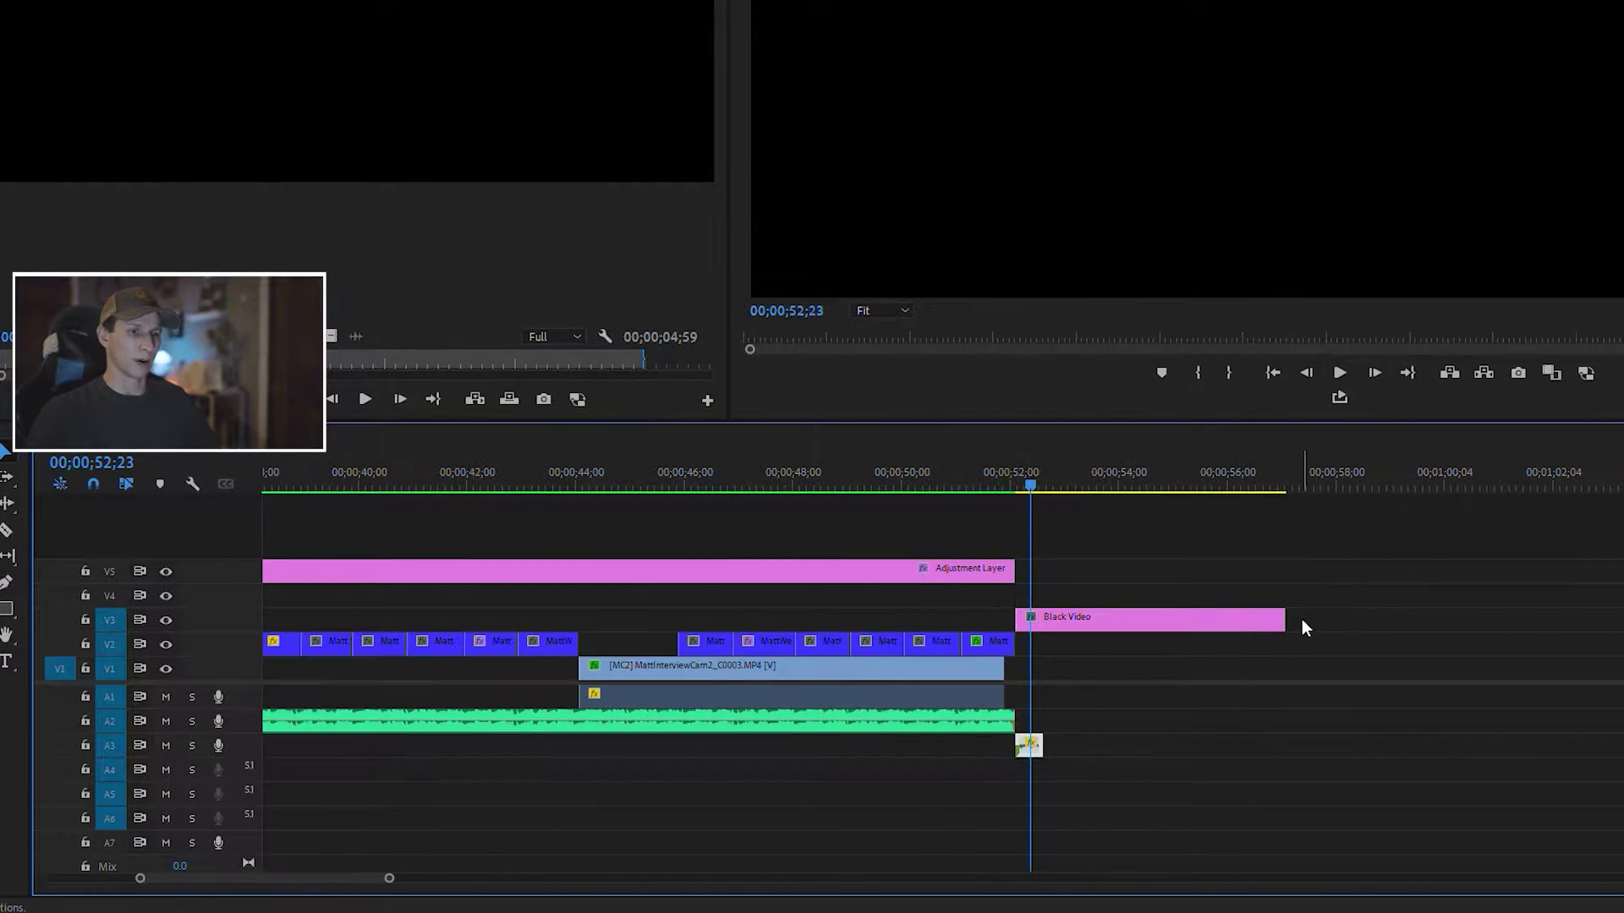
left_click_drag(1285, 622, 1114, 624)
key("equal")
key("equal")
Play back the transition from the last wedding clip into the black video to hear how the music ends.
left_click_drag(1002, 470, 860, 499)
key("space")
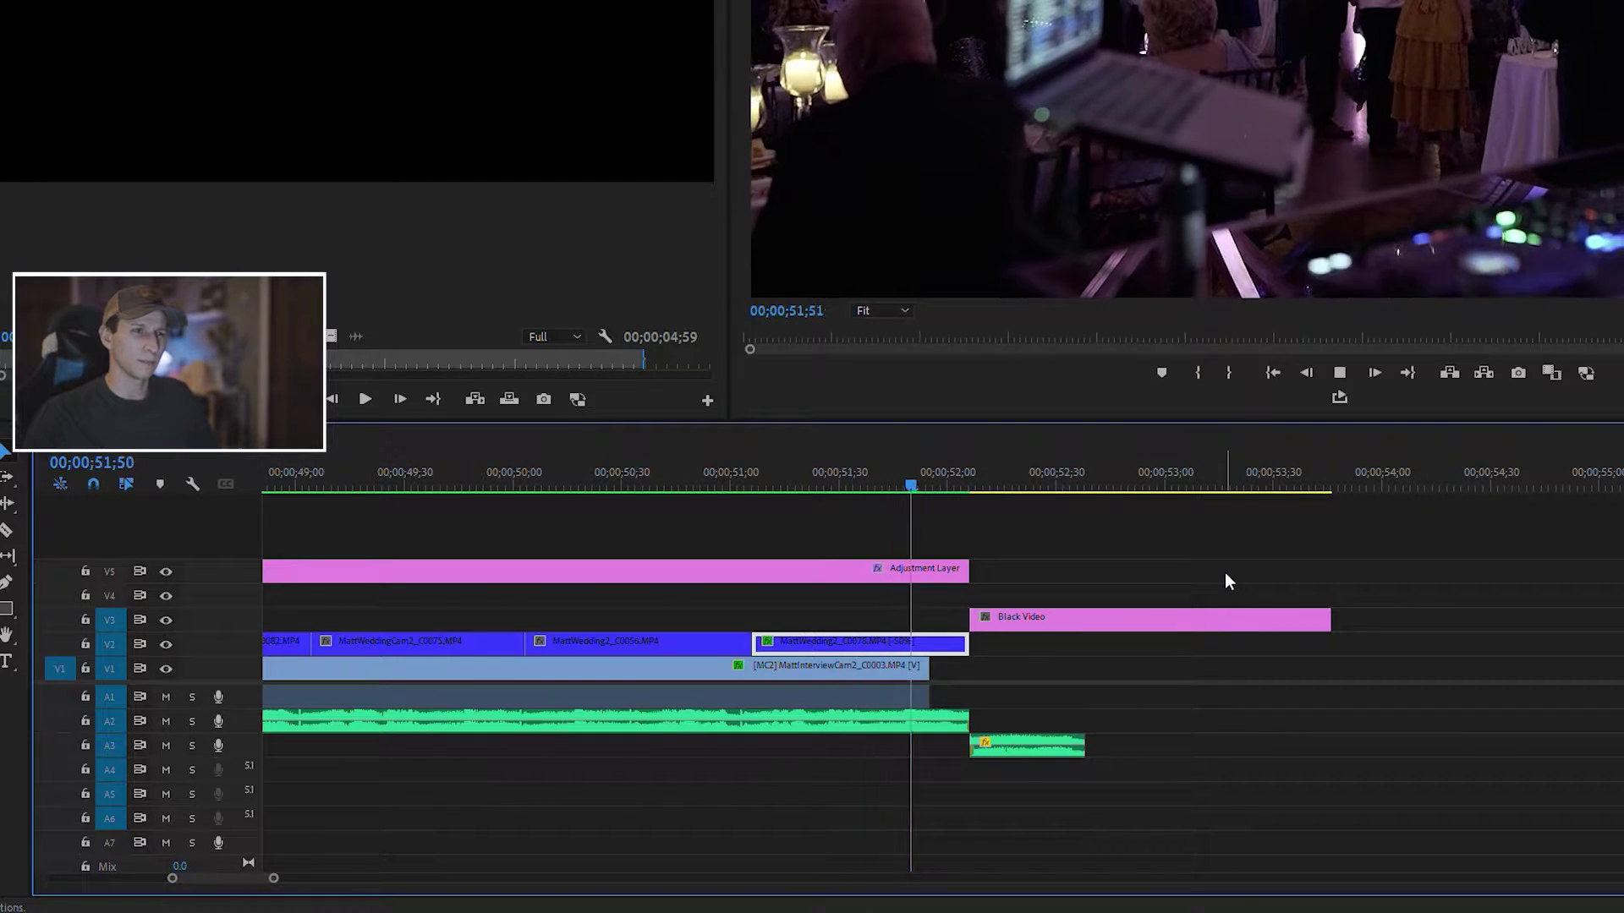
left_click(1028, 474)
left_click(1043, 468)
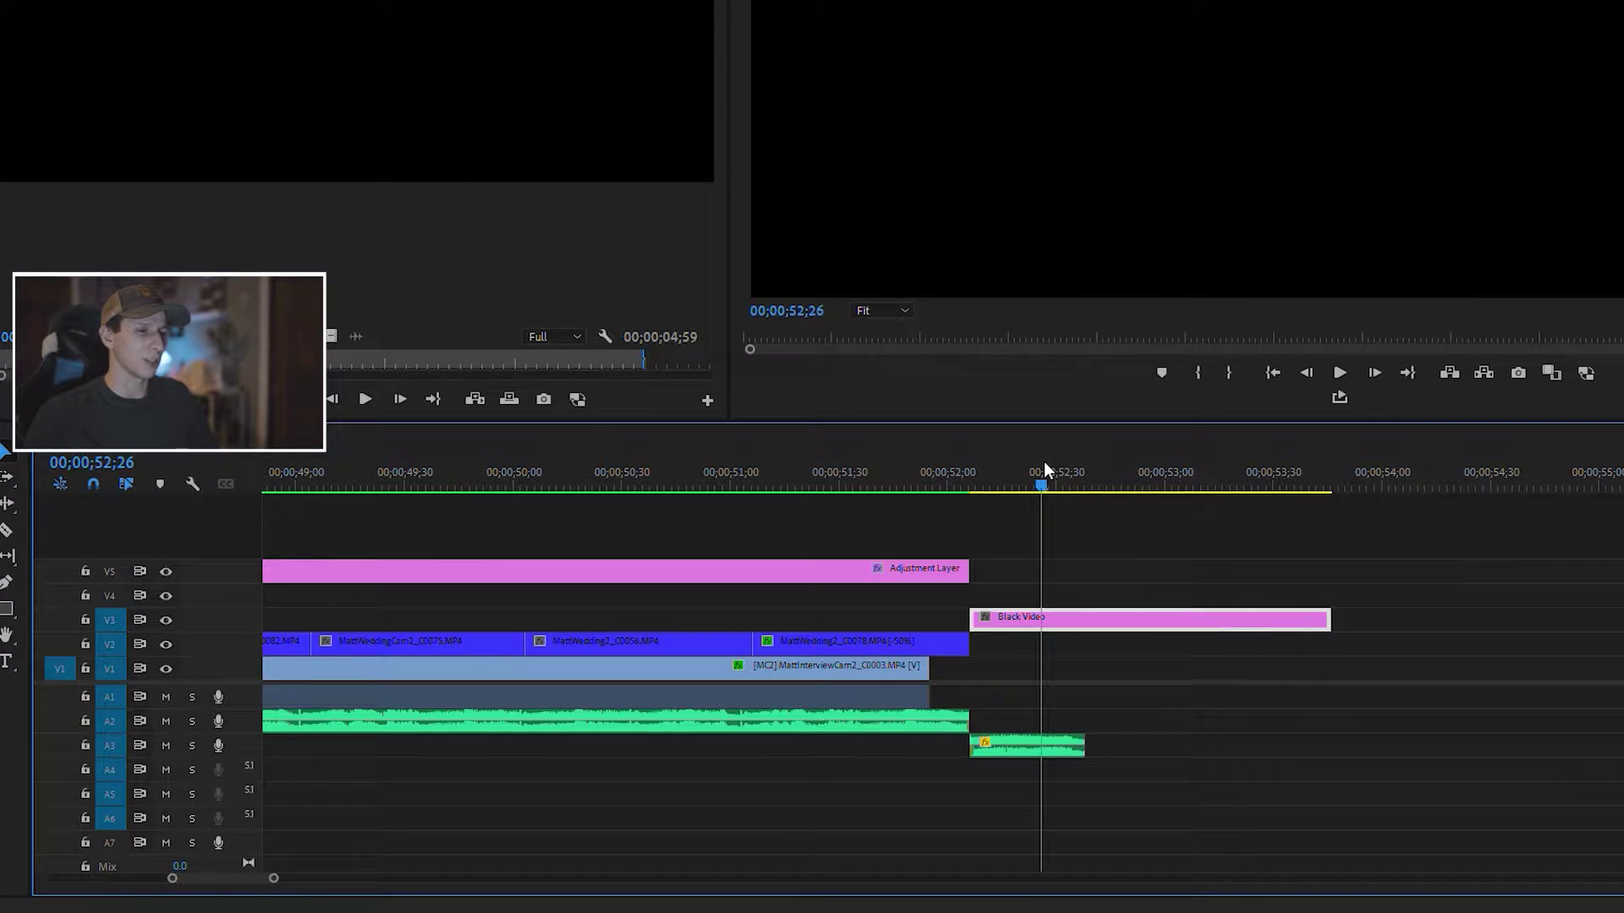
key("space")
left_click_drag(1173, 476, 1134, 484)
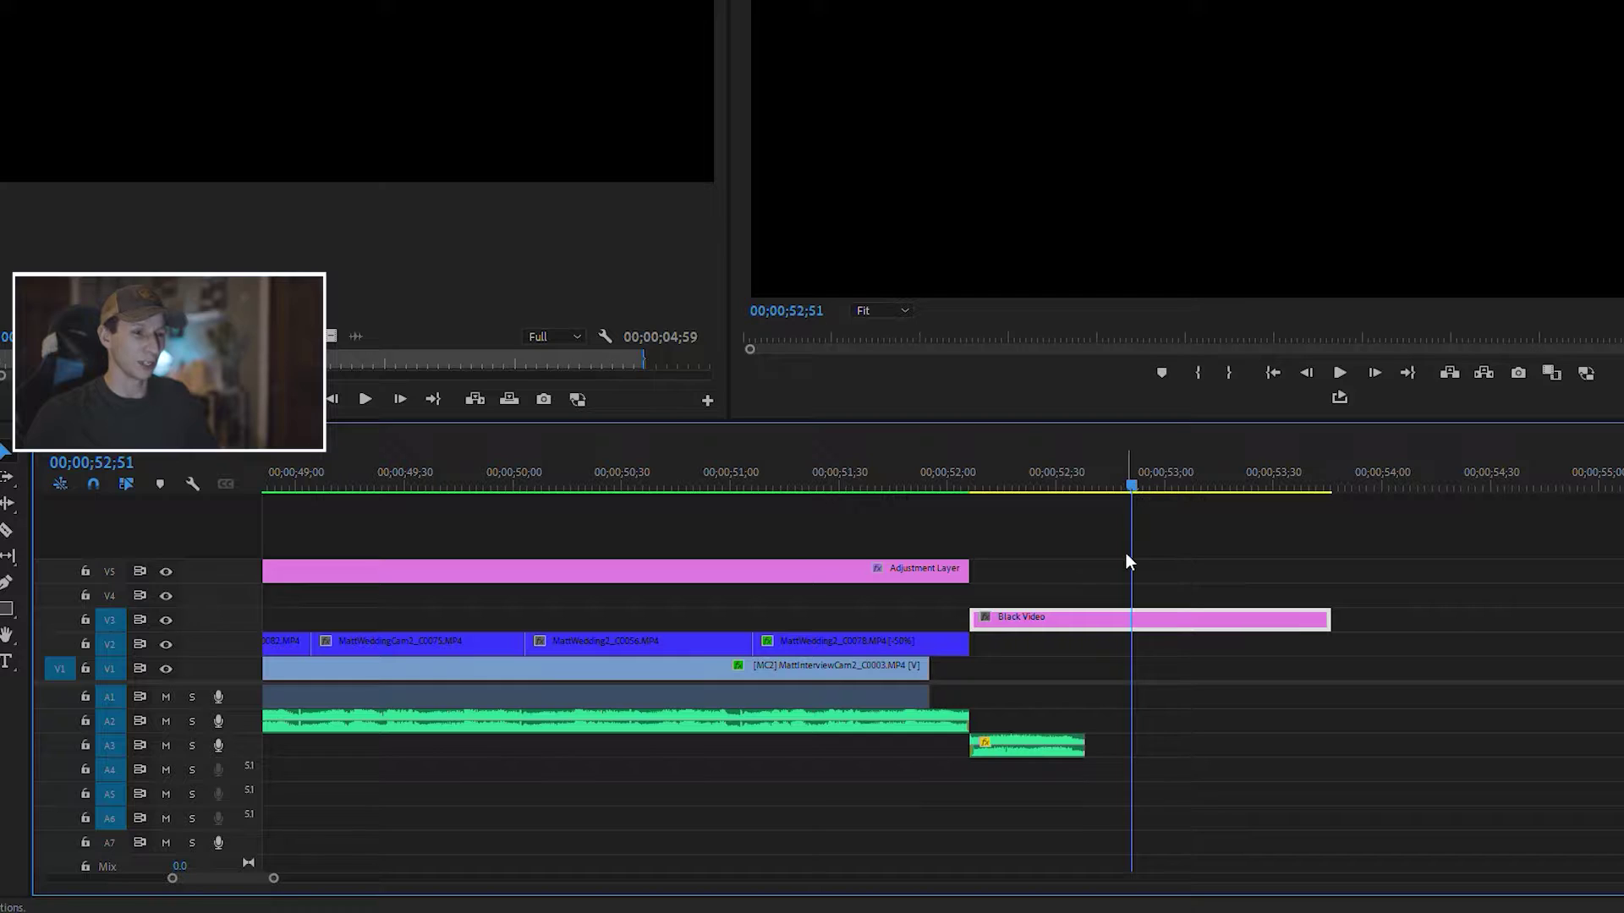
left_click(1064, 475)
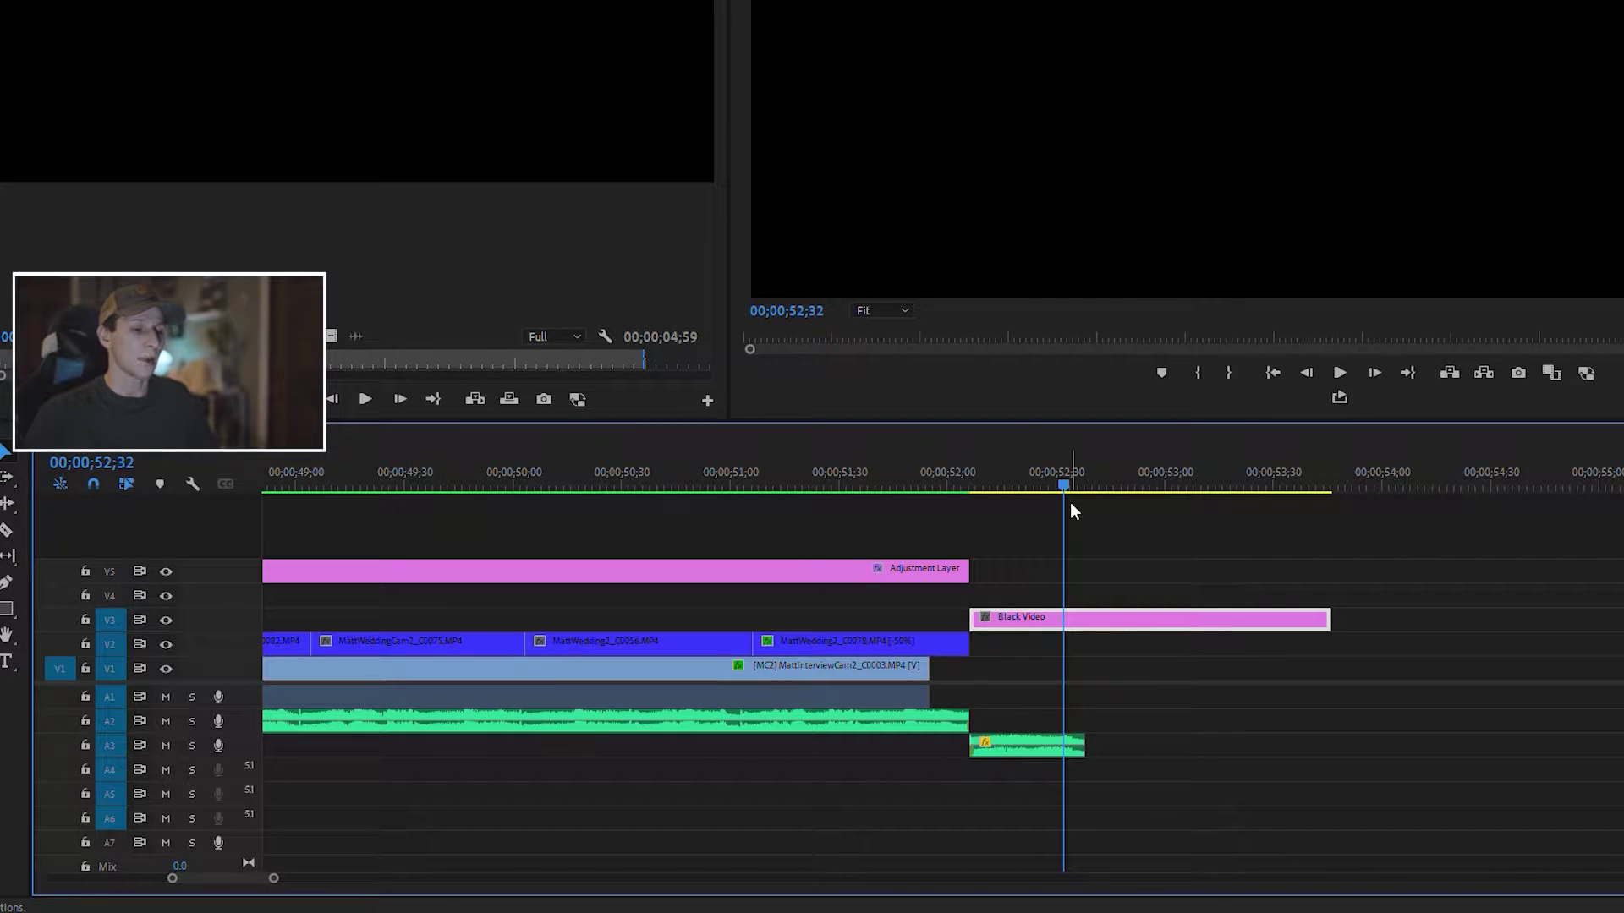
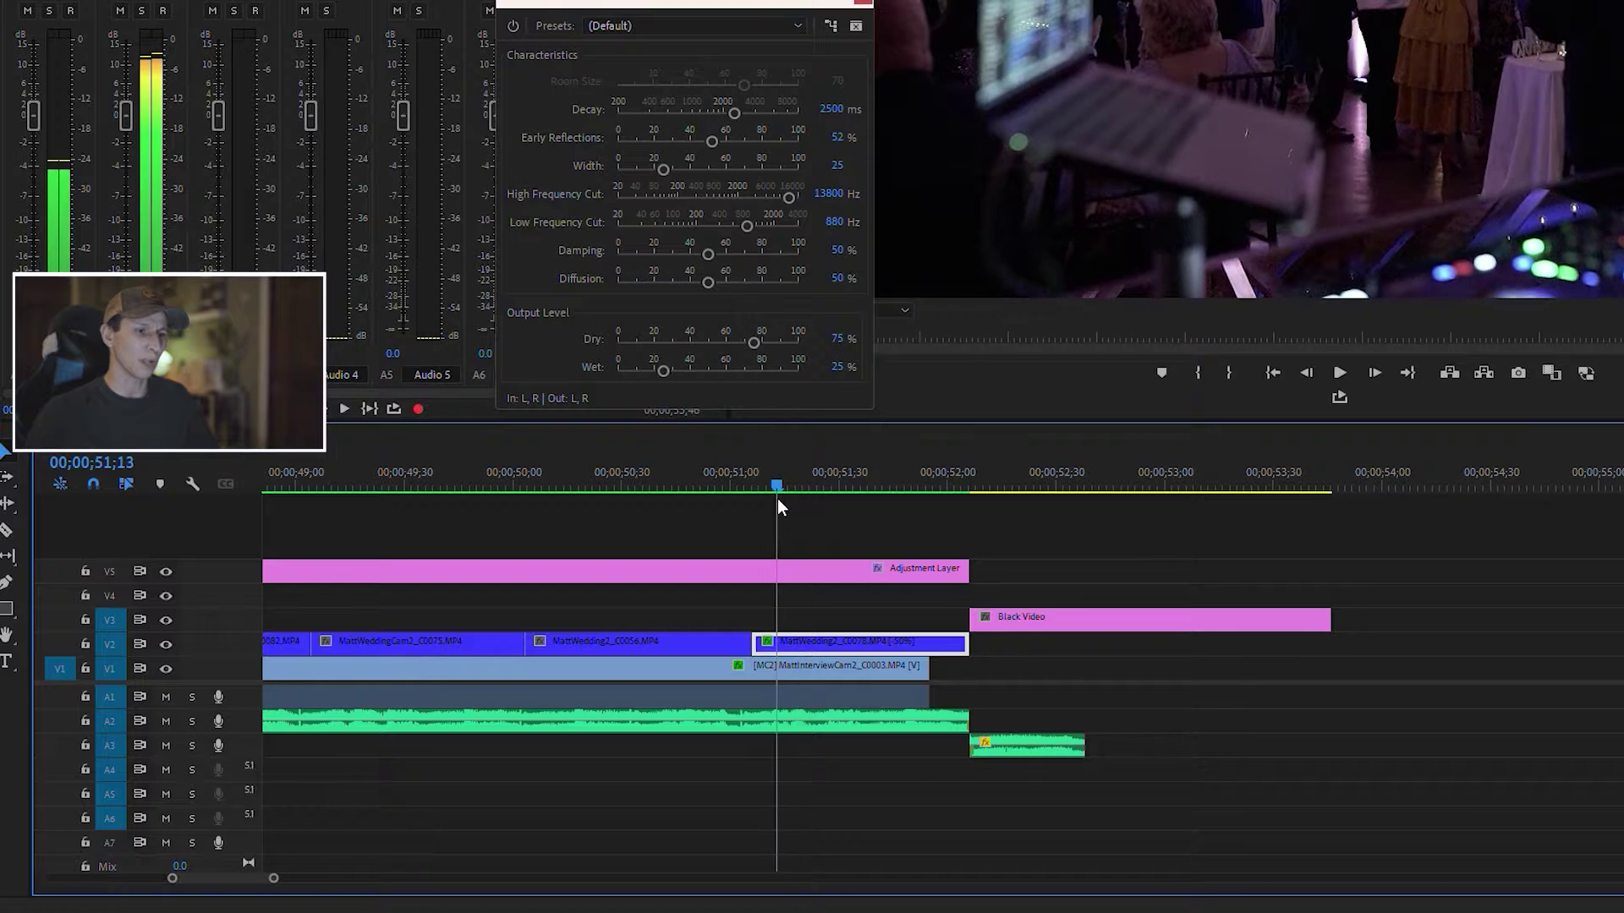
Mark an In point at 00;00;51;13 and an Out point at the end of the Black Video clip, 00;00;53;46.
key("i")
left_click(1311, 474)
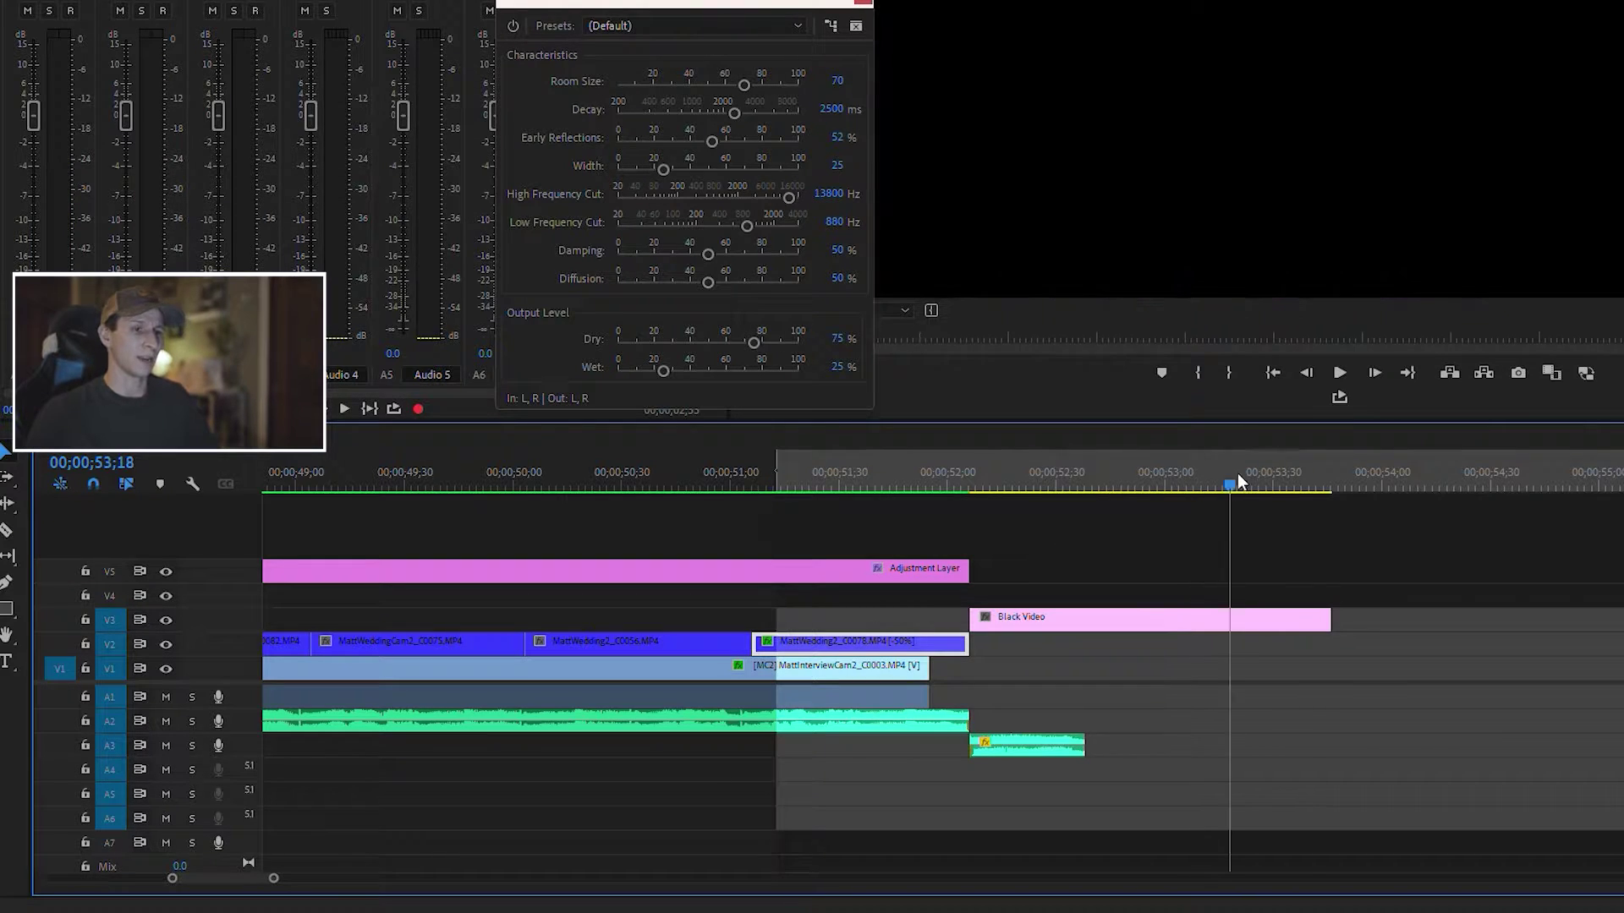
key("Up")
key("Down")
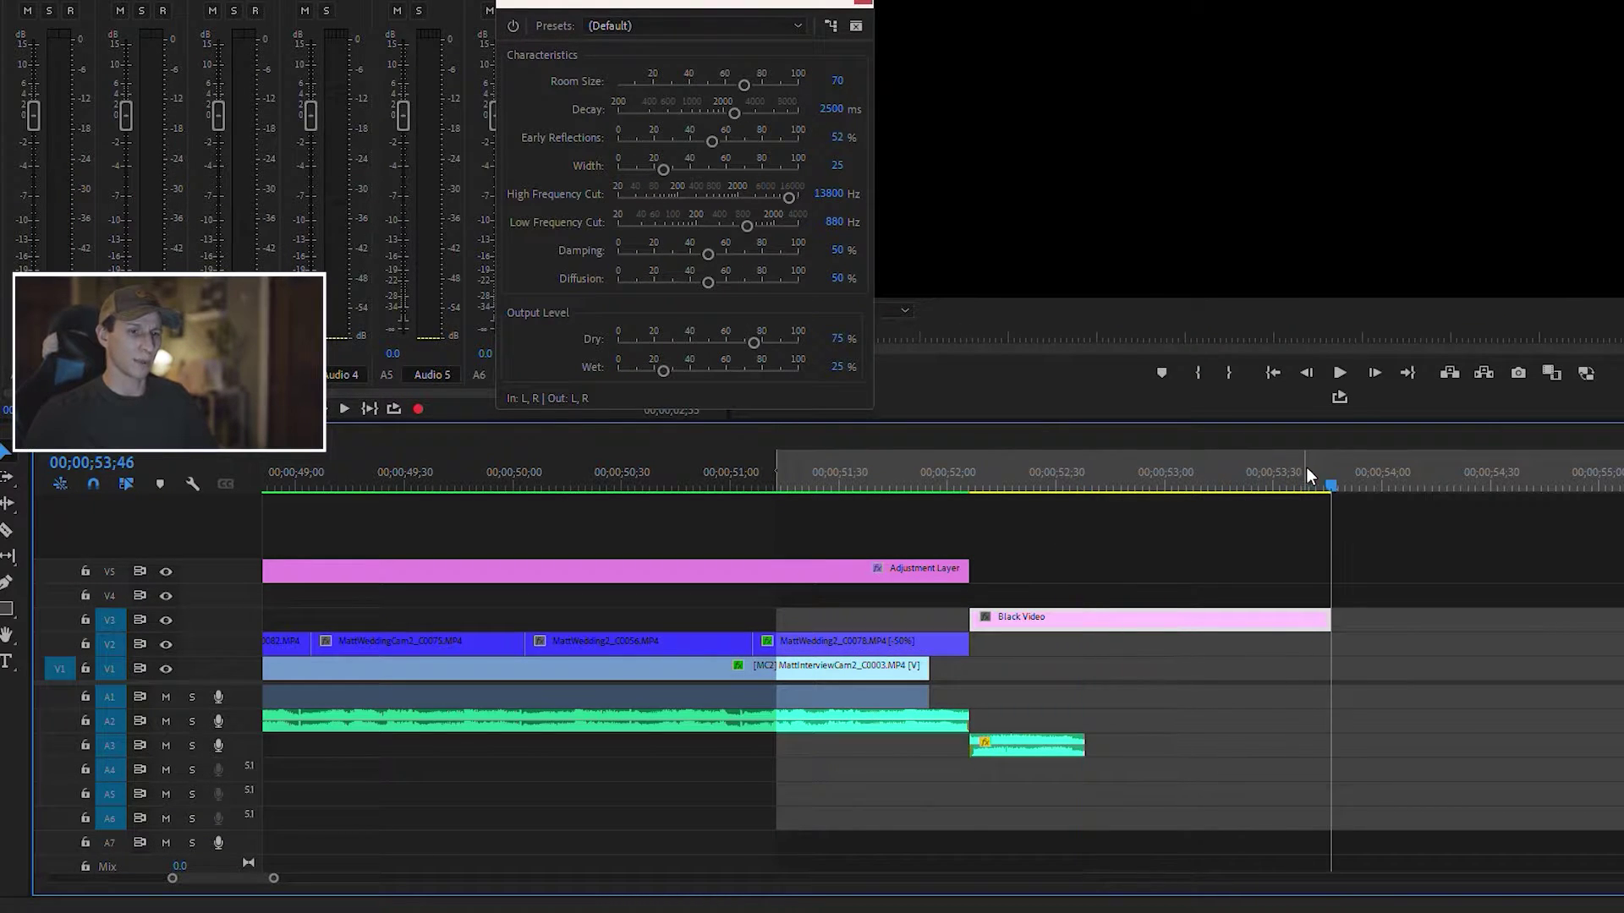
key("o")
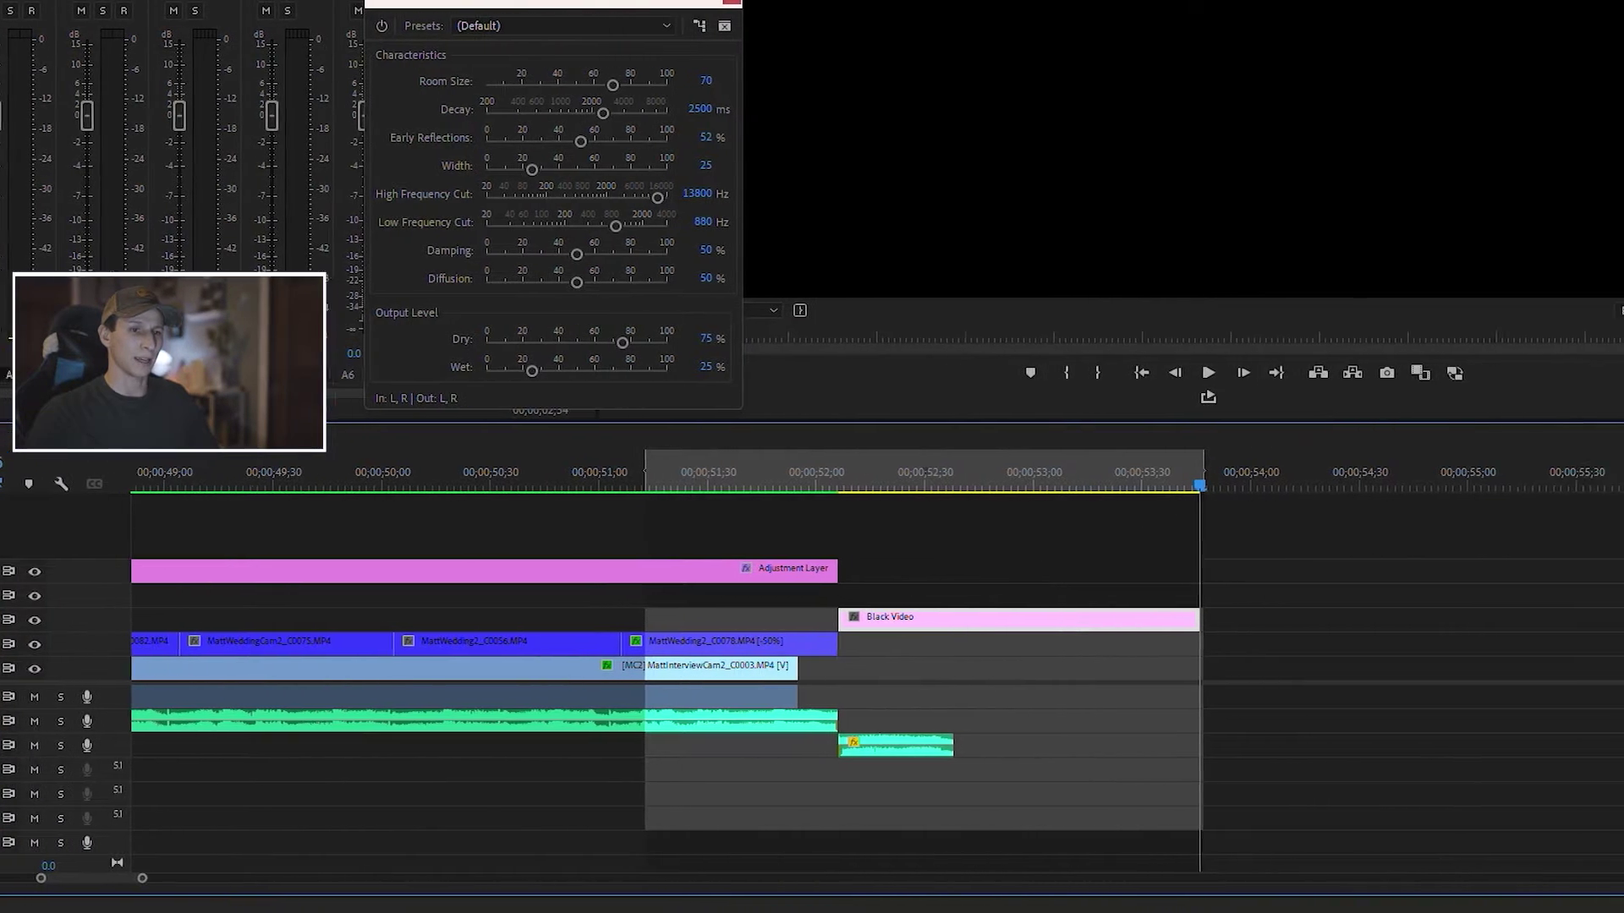
Add Loop Playback to the Program Monitor's transport controls, enable looping, and play the marked range from about 00;00;51;36.
left_click(1599, 403)
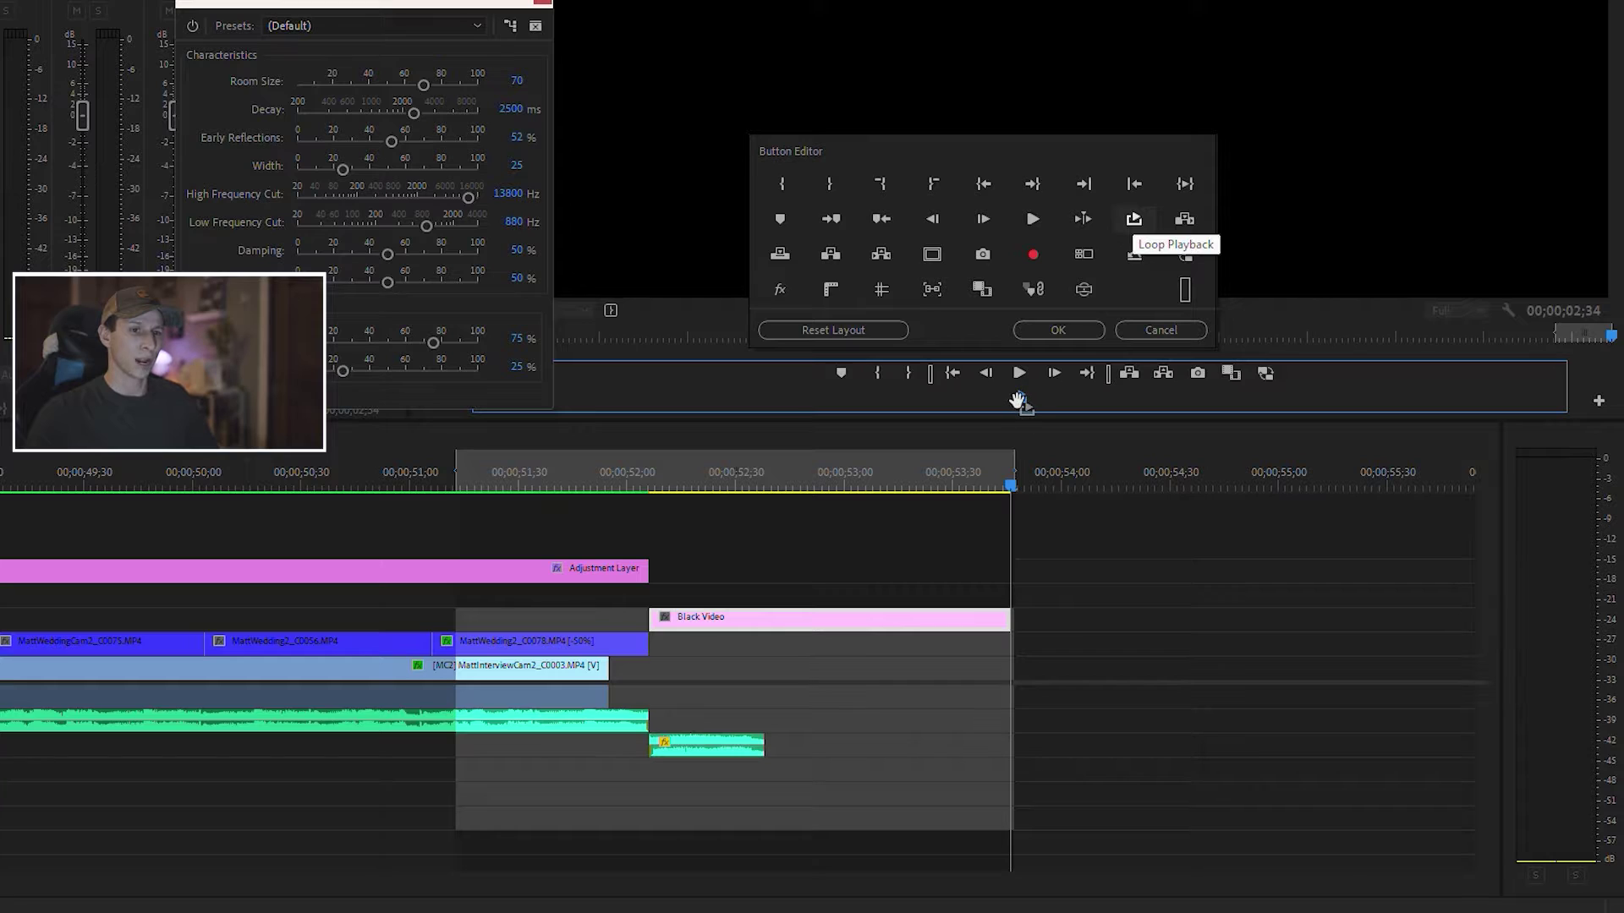
left_click(1068, 328)
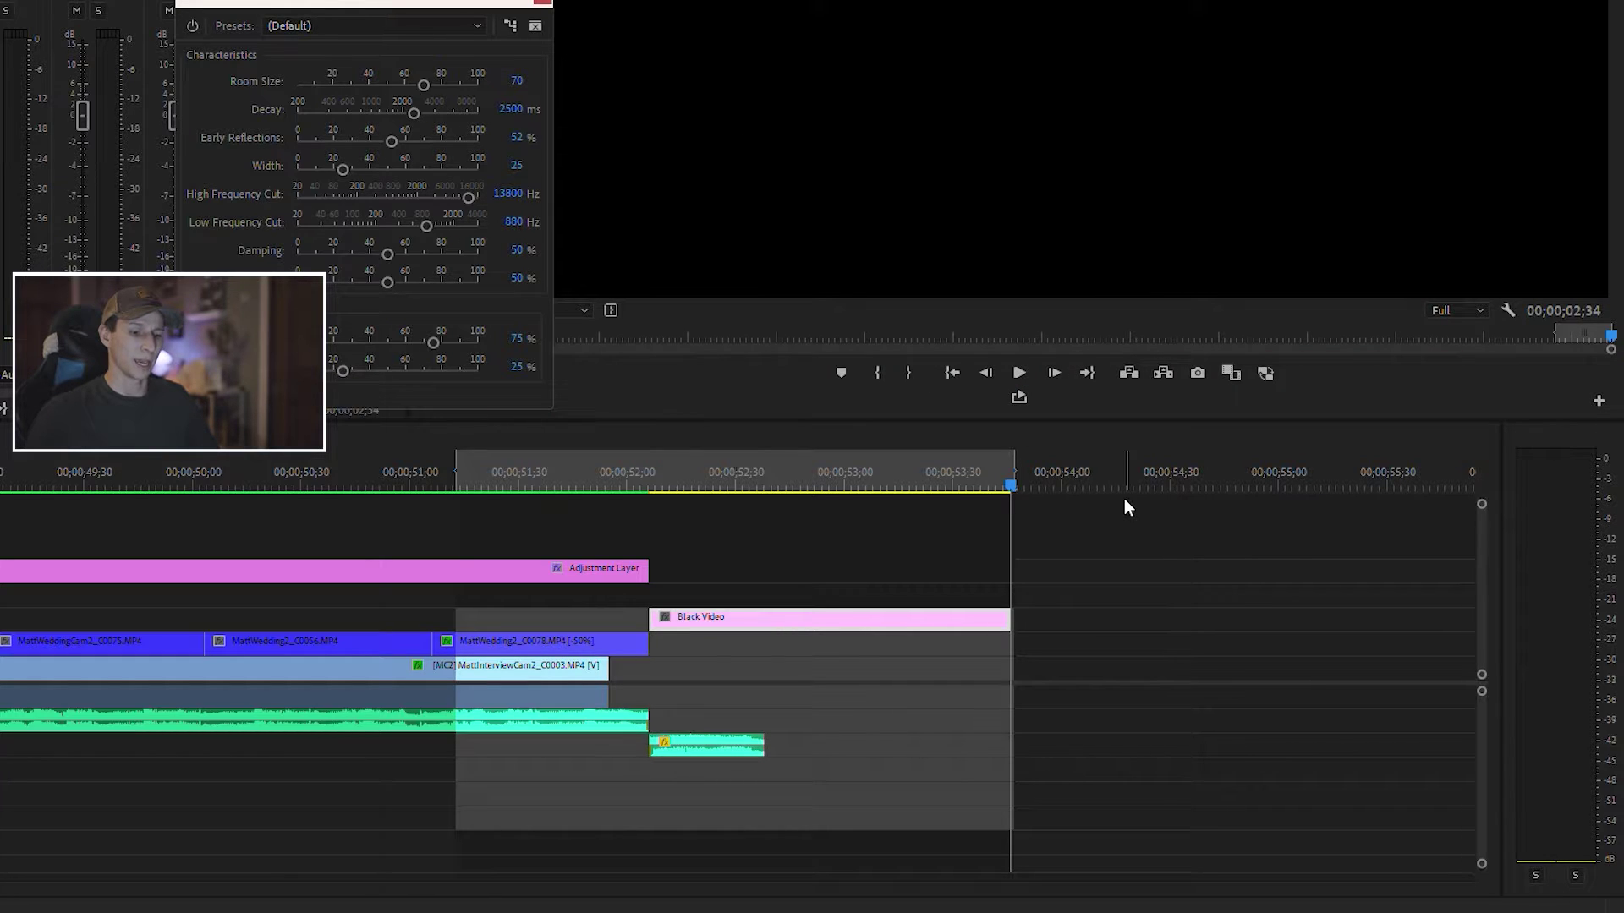
left_click(1018, 398)
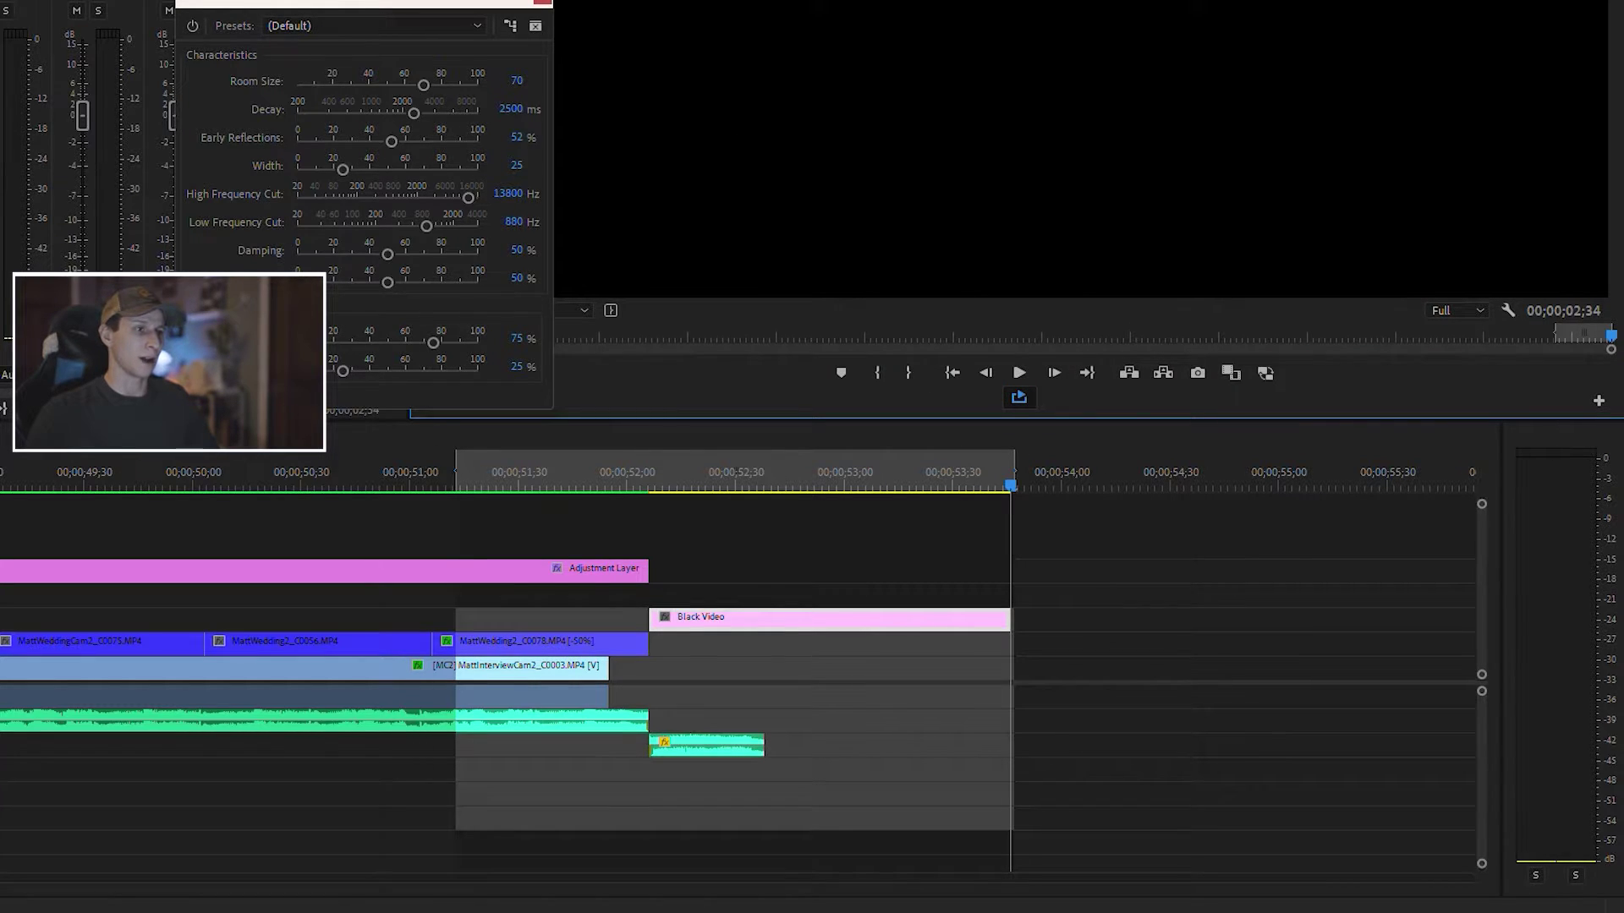
left_click(833, 474)
key("space")
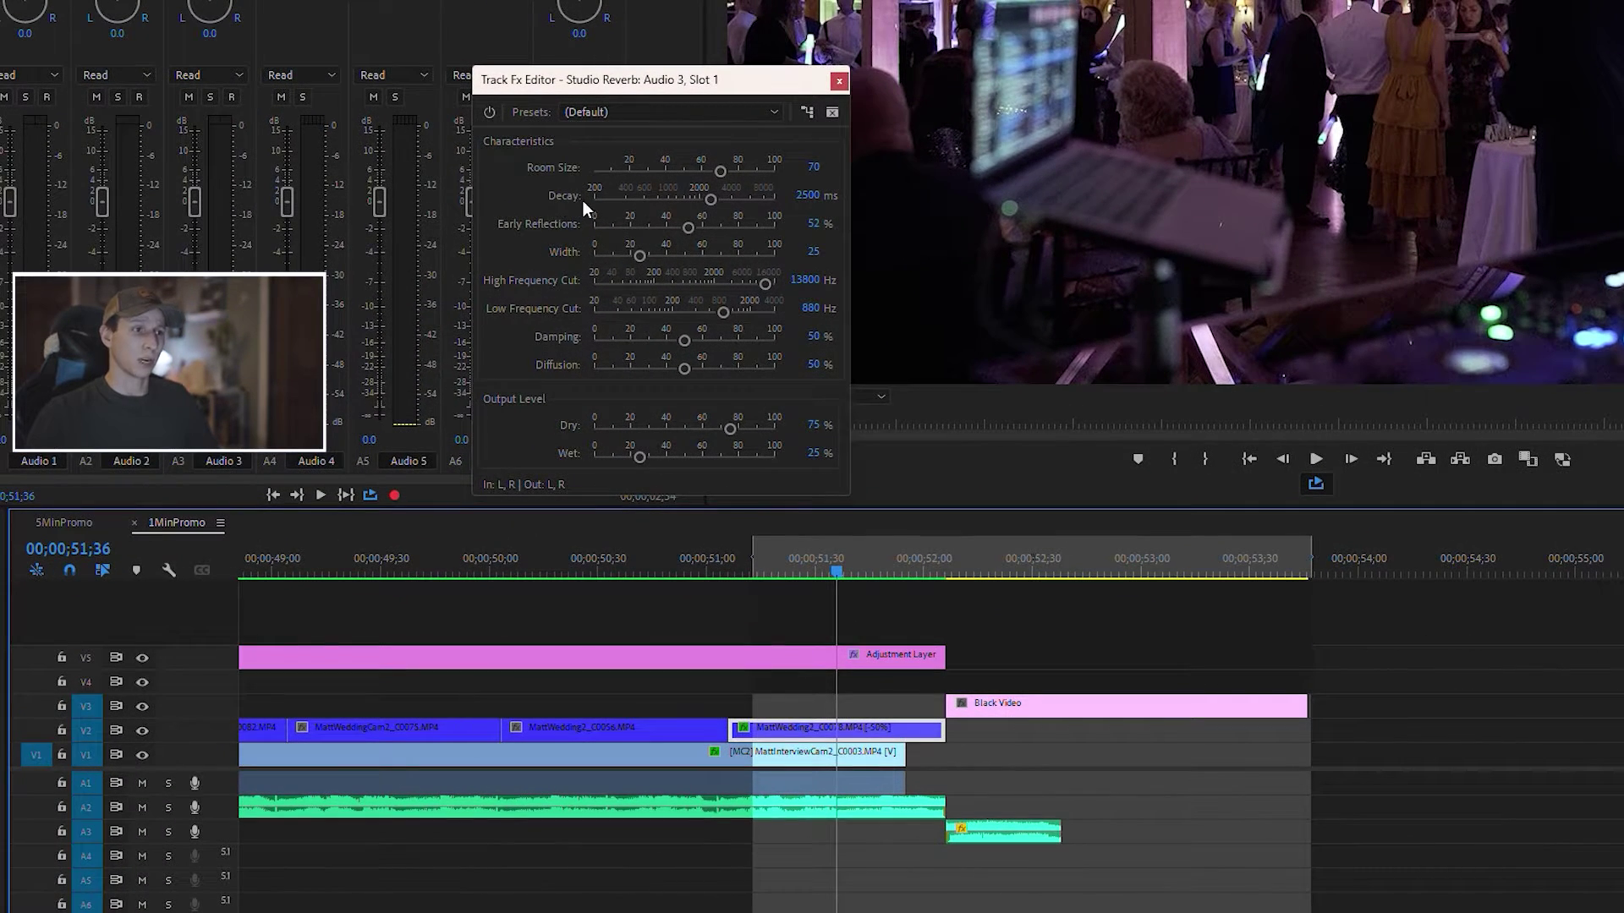
Set the Studio Reverb Decay on Audio 3 to 10000 ms and play back the ending.
left_click_drag(708, 201, 792, 221)
left_click_drag(1185, 222, 1201, 253)
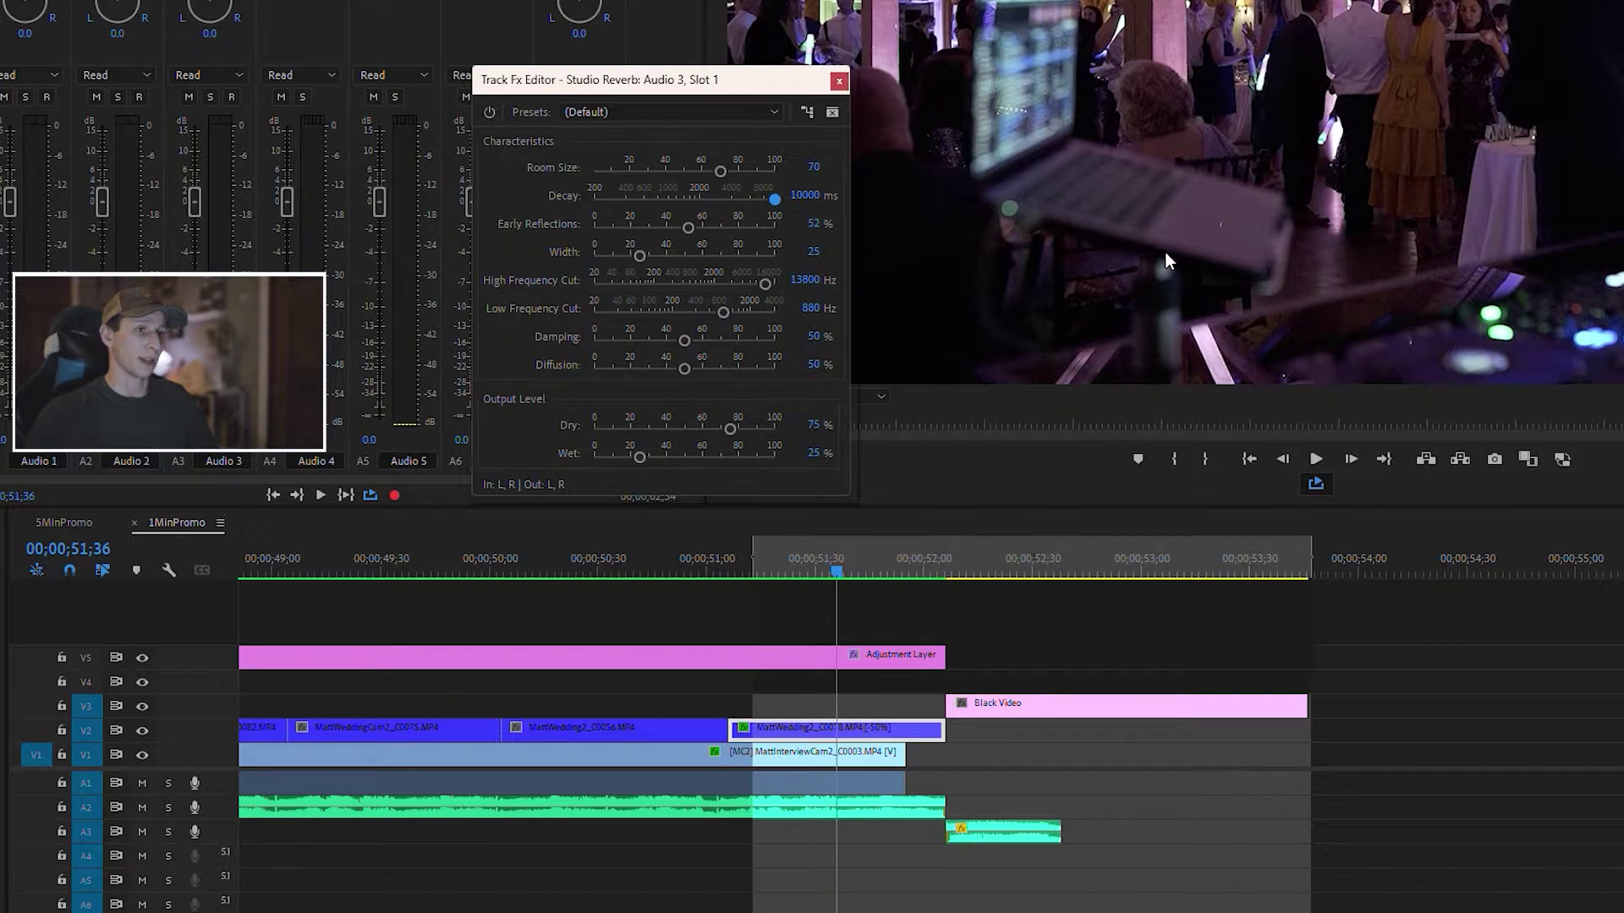
key("space")
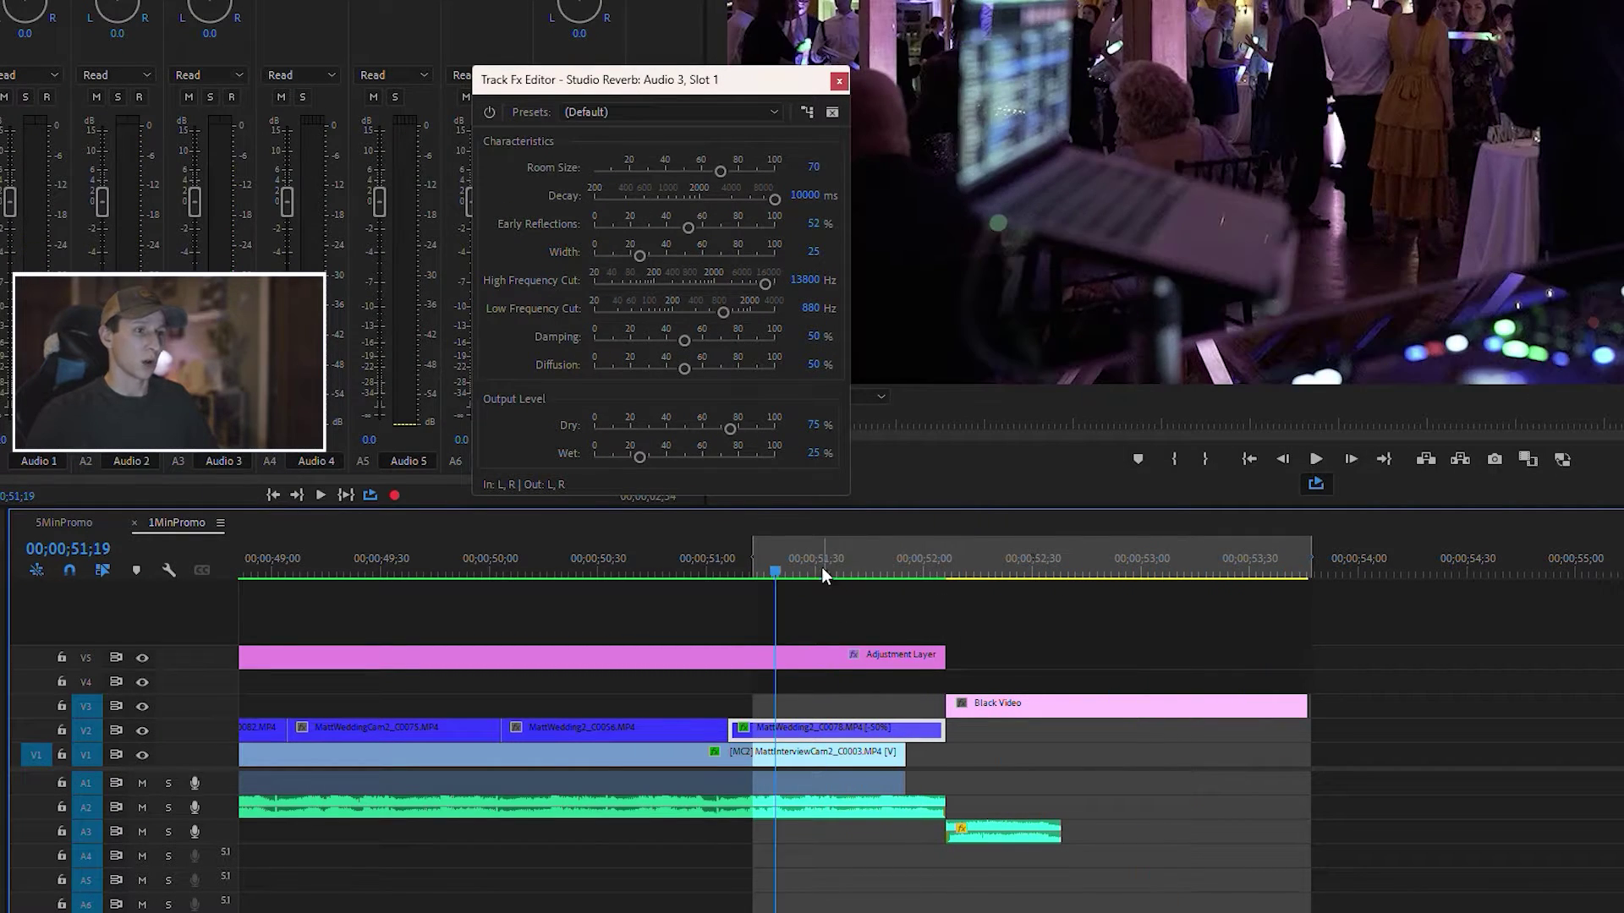
key("space")
Try a reverb Decay of 200 ms on Audio 3 and listen to the ending.
left_click_drag(775, 199, 601, 208)
key("space")
key("space")
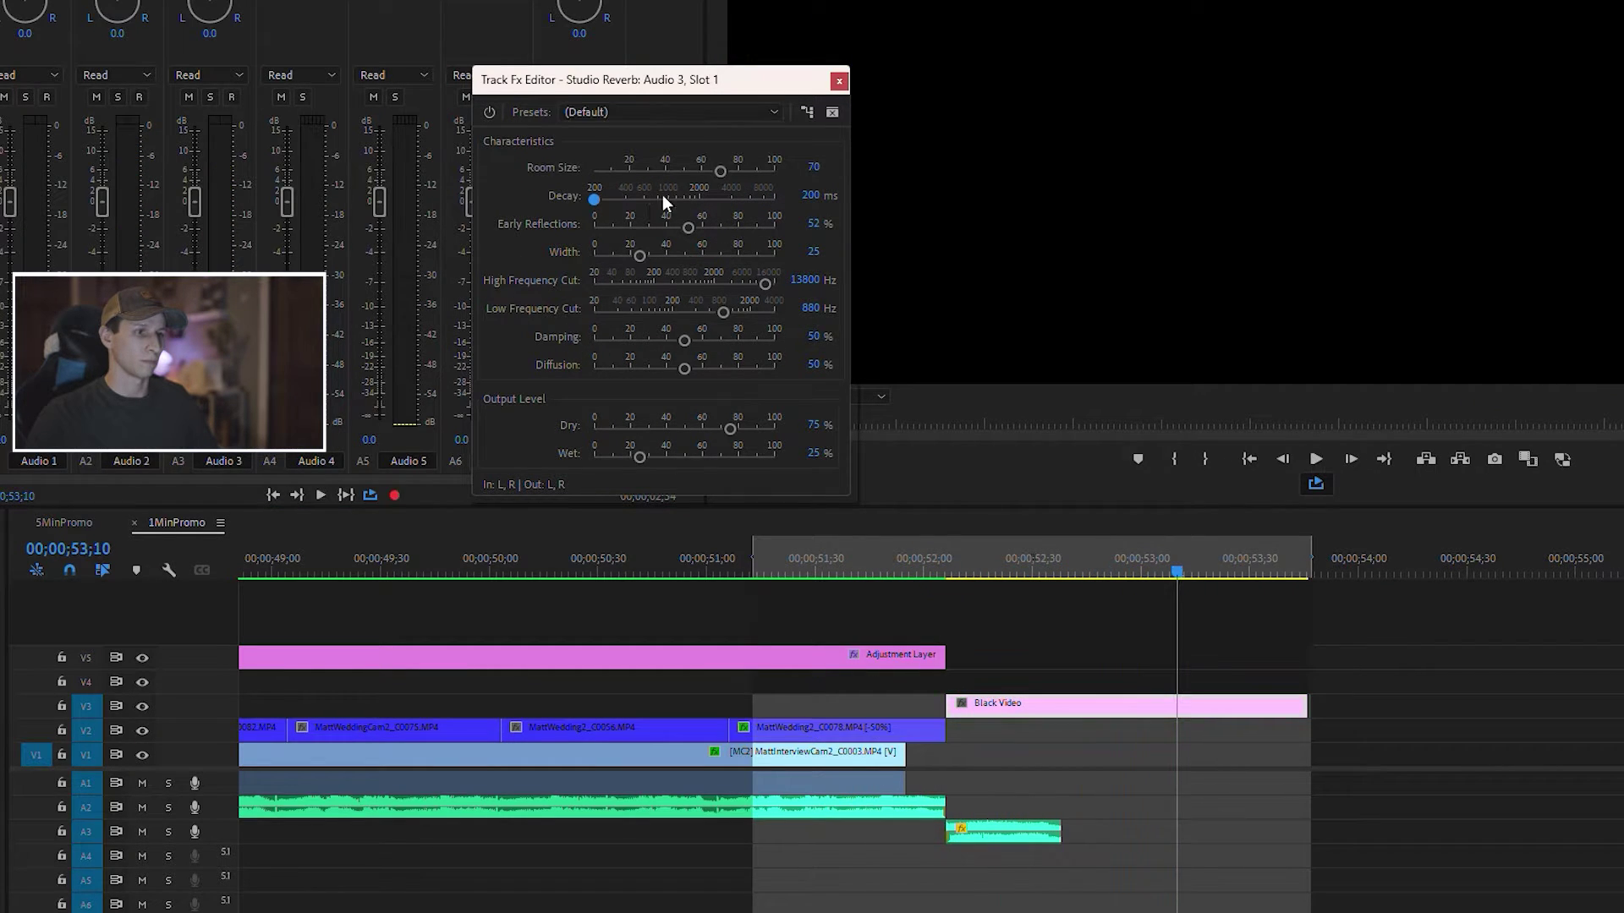
Return the reverb Decay to 10000 ms and listen to the music's tail over the black video.
left_click_drag(601, 203, 775, 200)
key("space")
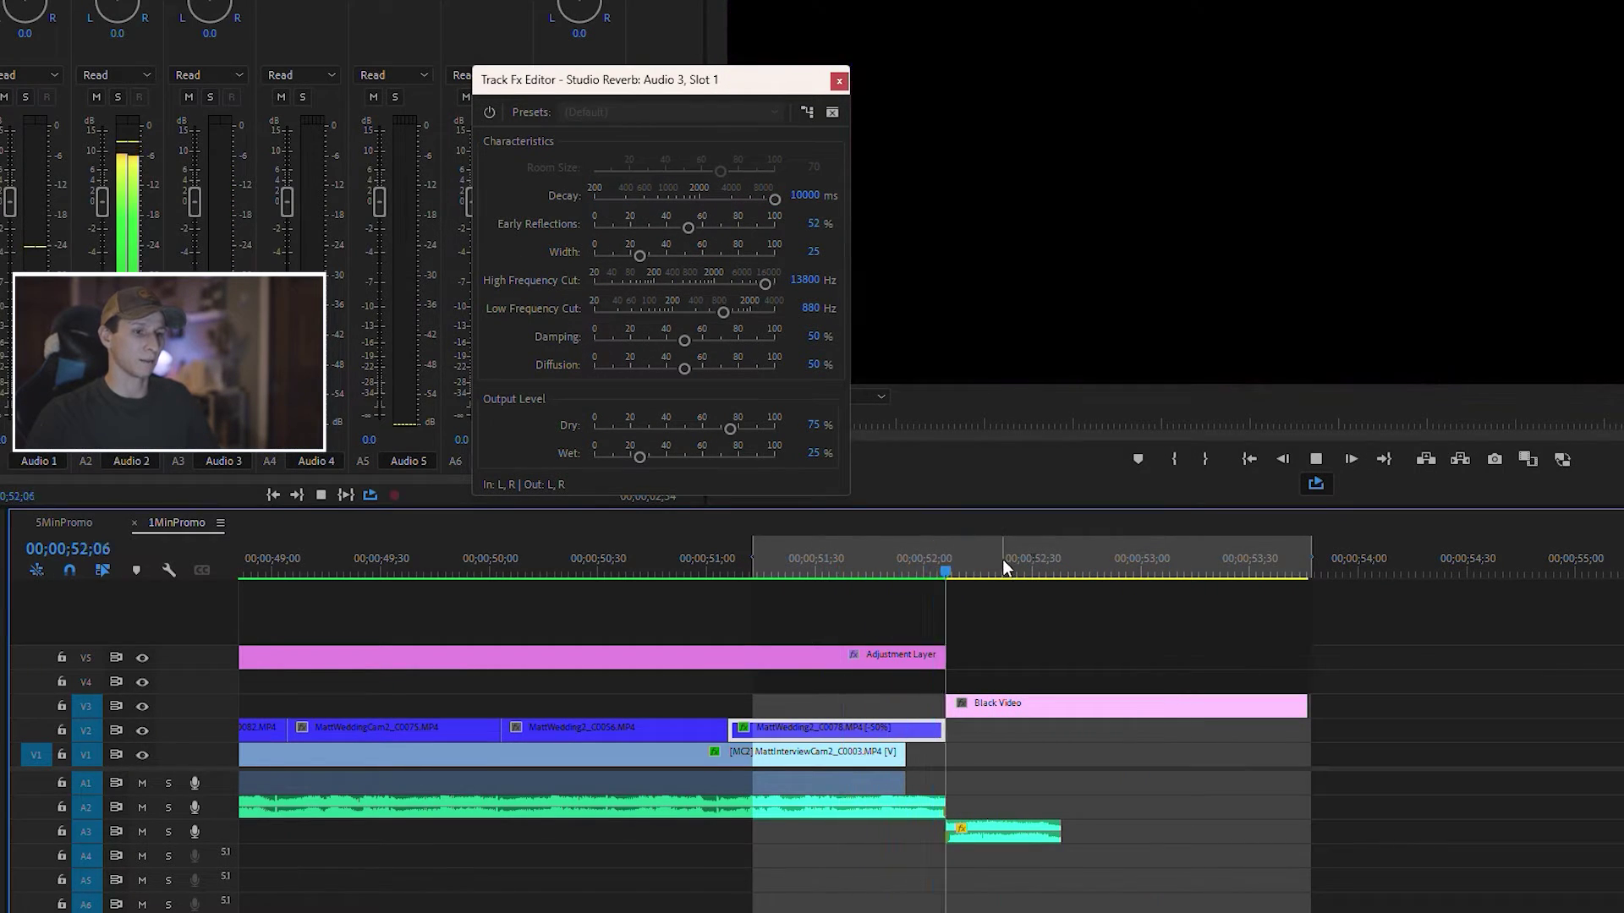
key("space")
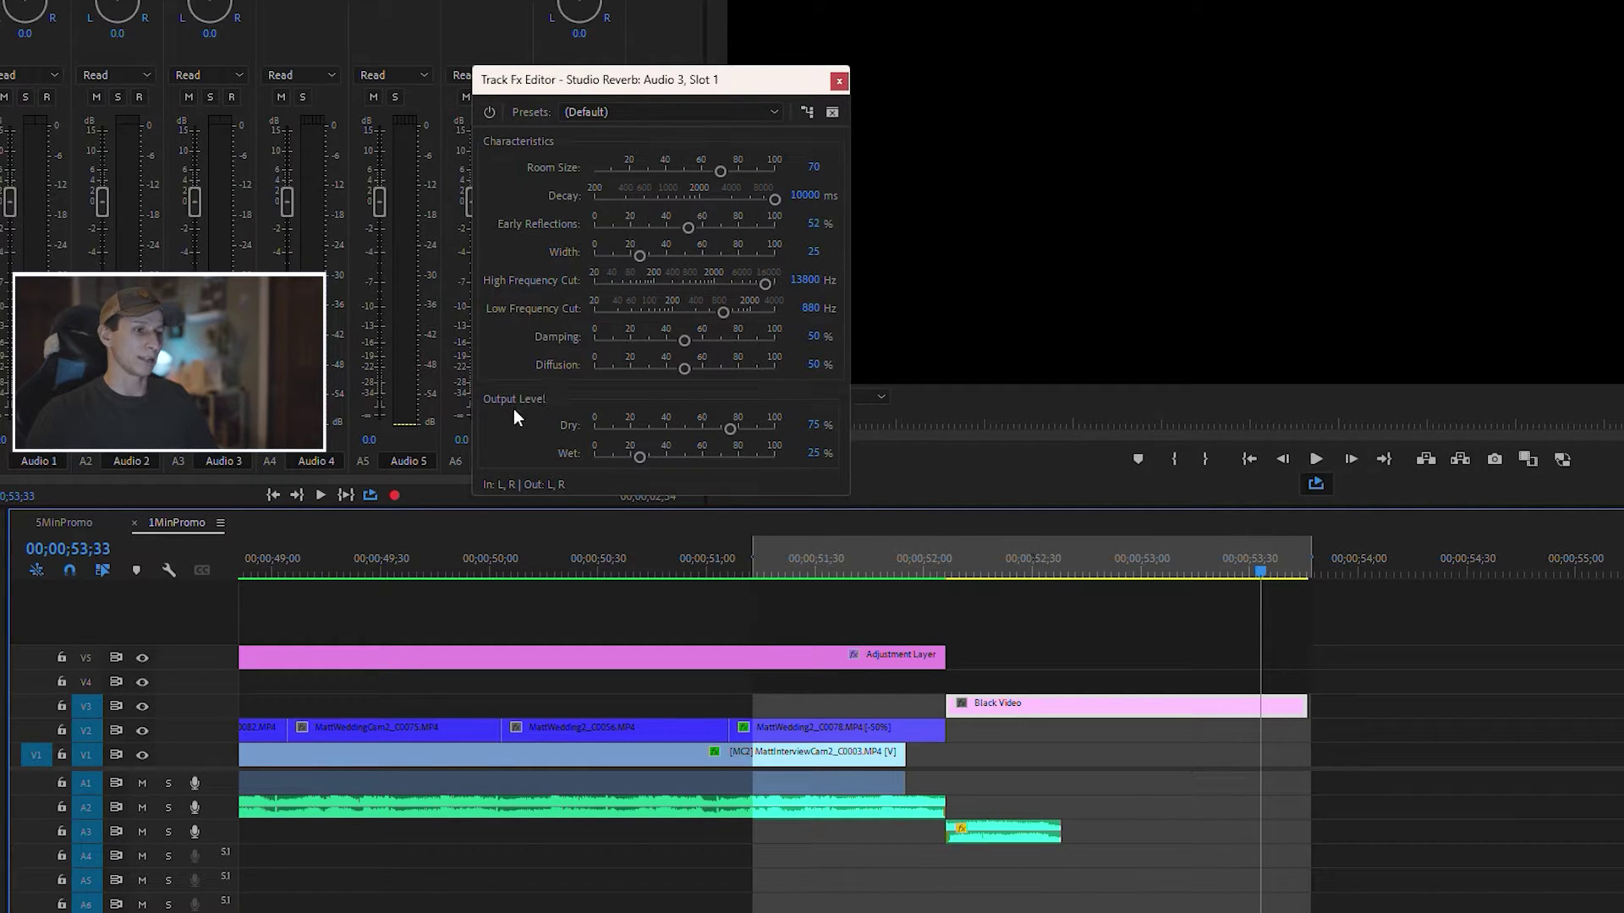
Try the reverb's Dry output level at 0% while playing the marked range.
left_click_drag(831, 559, 810, 563)
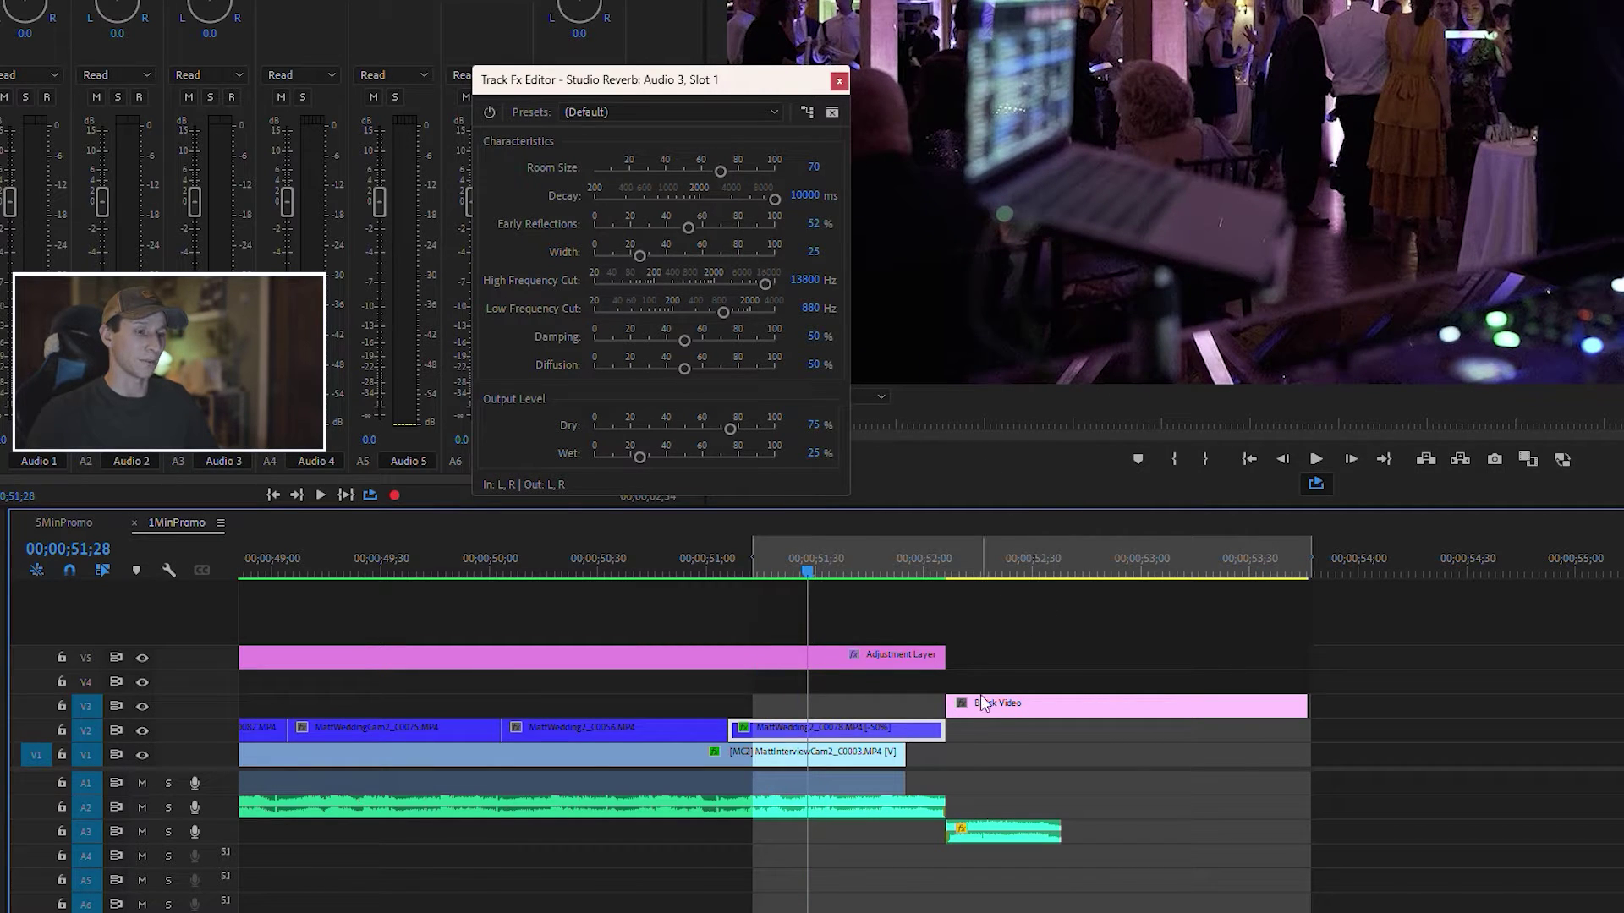
key("space")
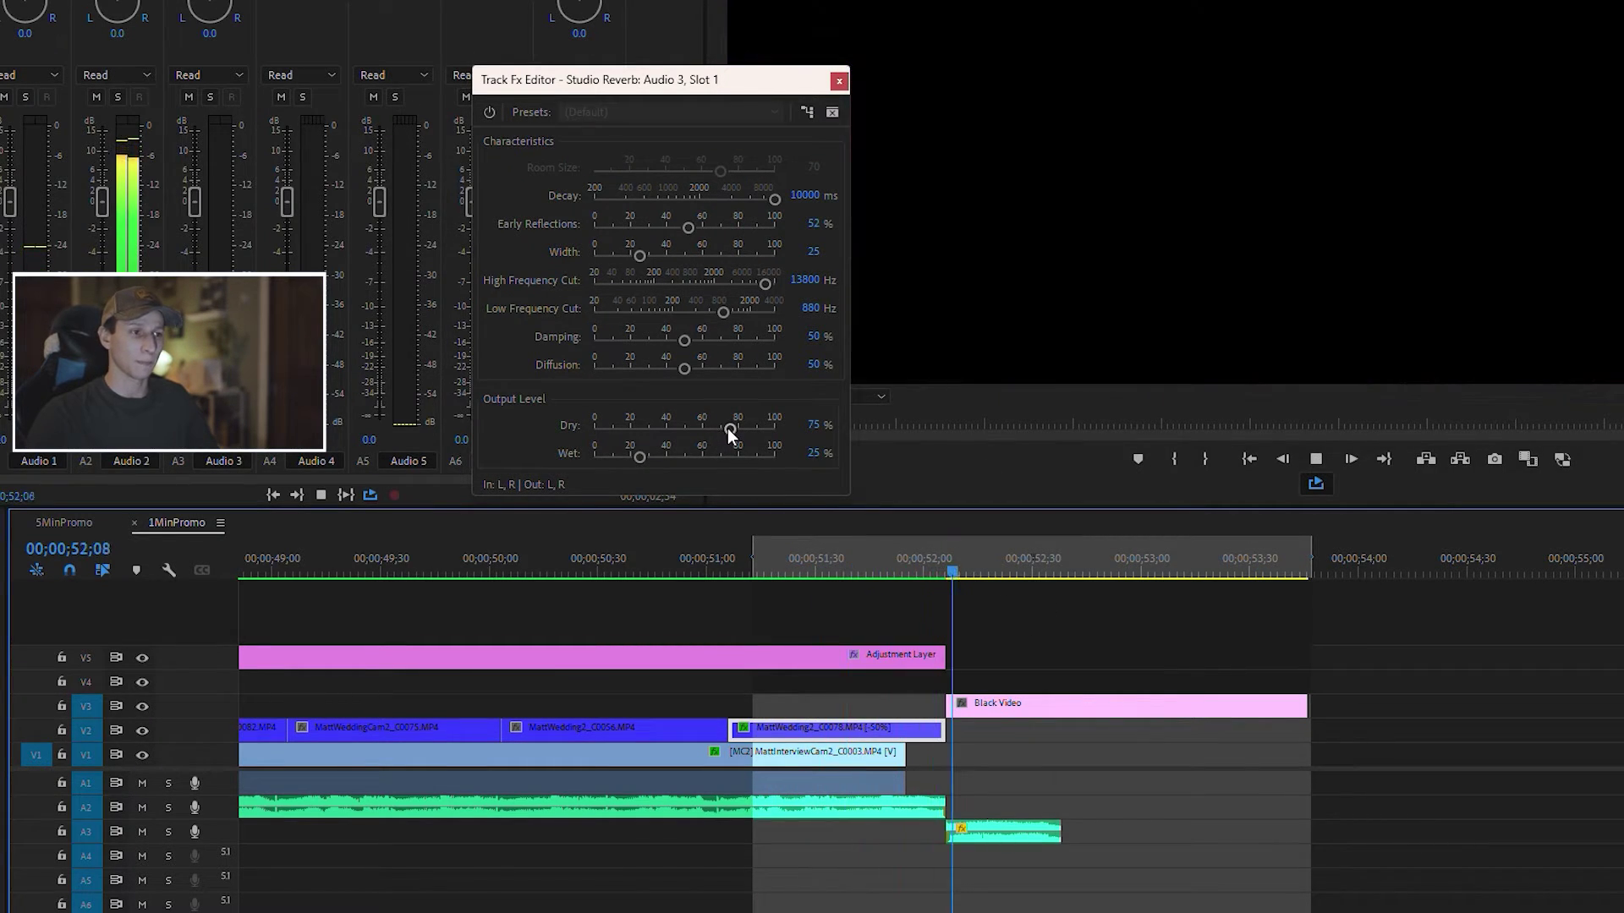
left_click_drag(727, 428, 594, 428)
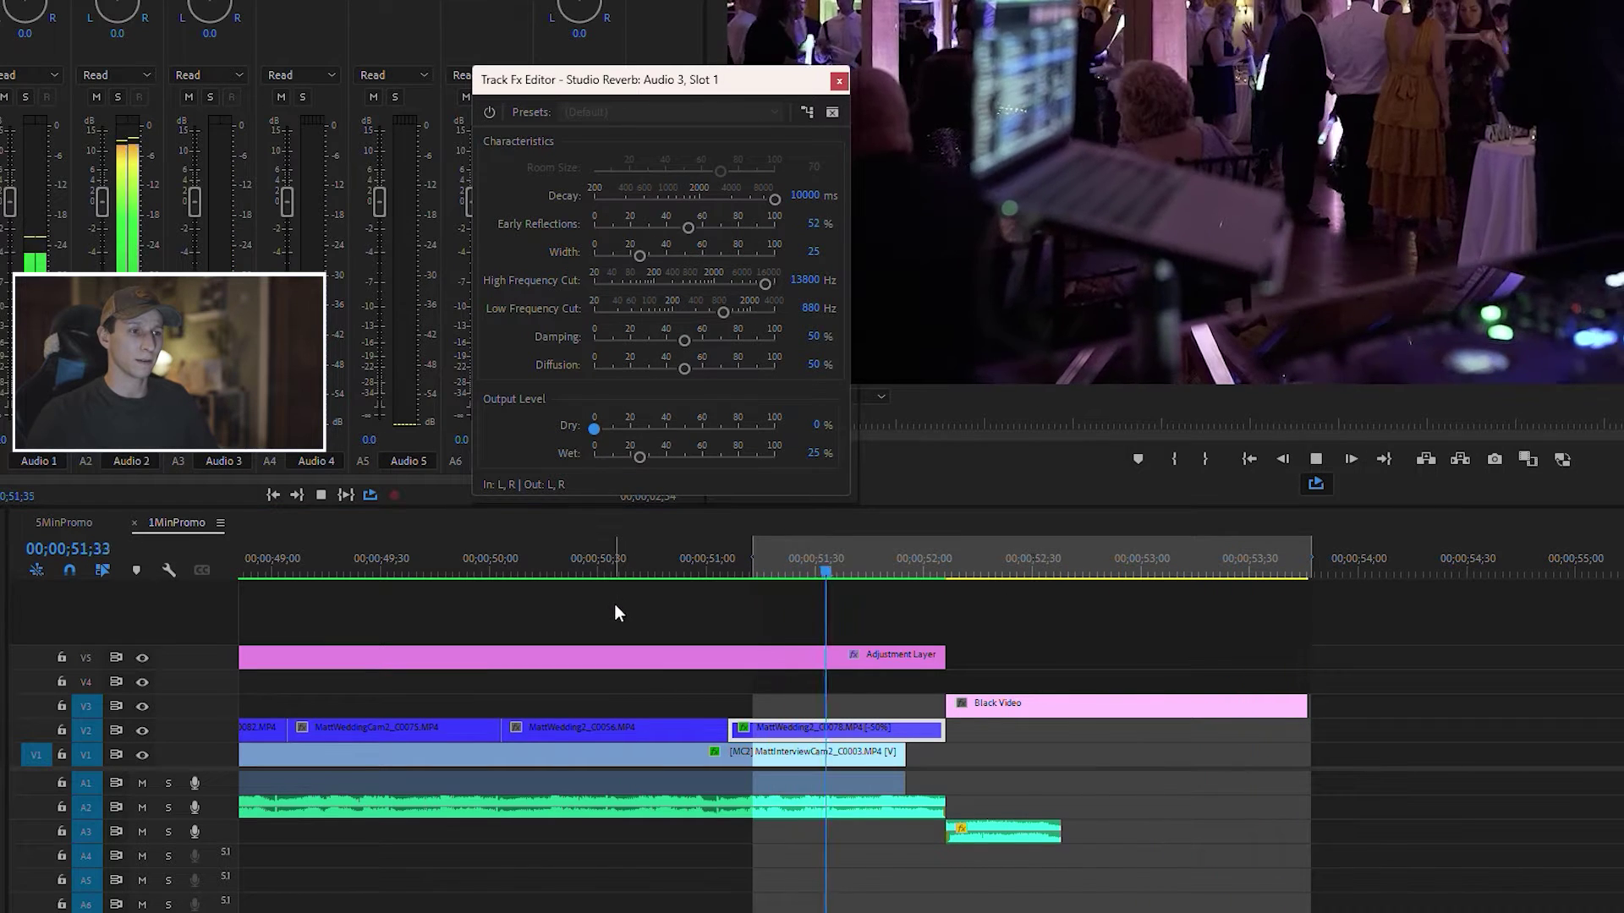
left_click(631, 614)
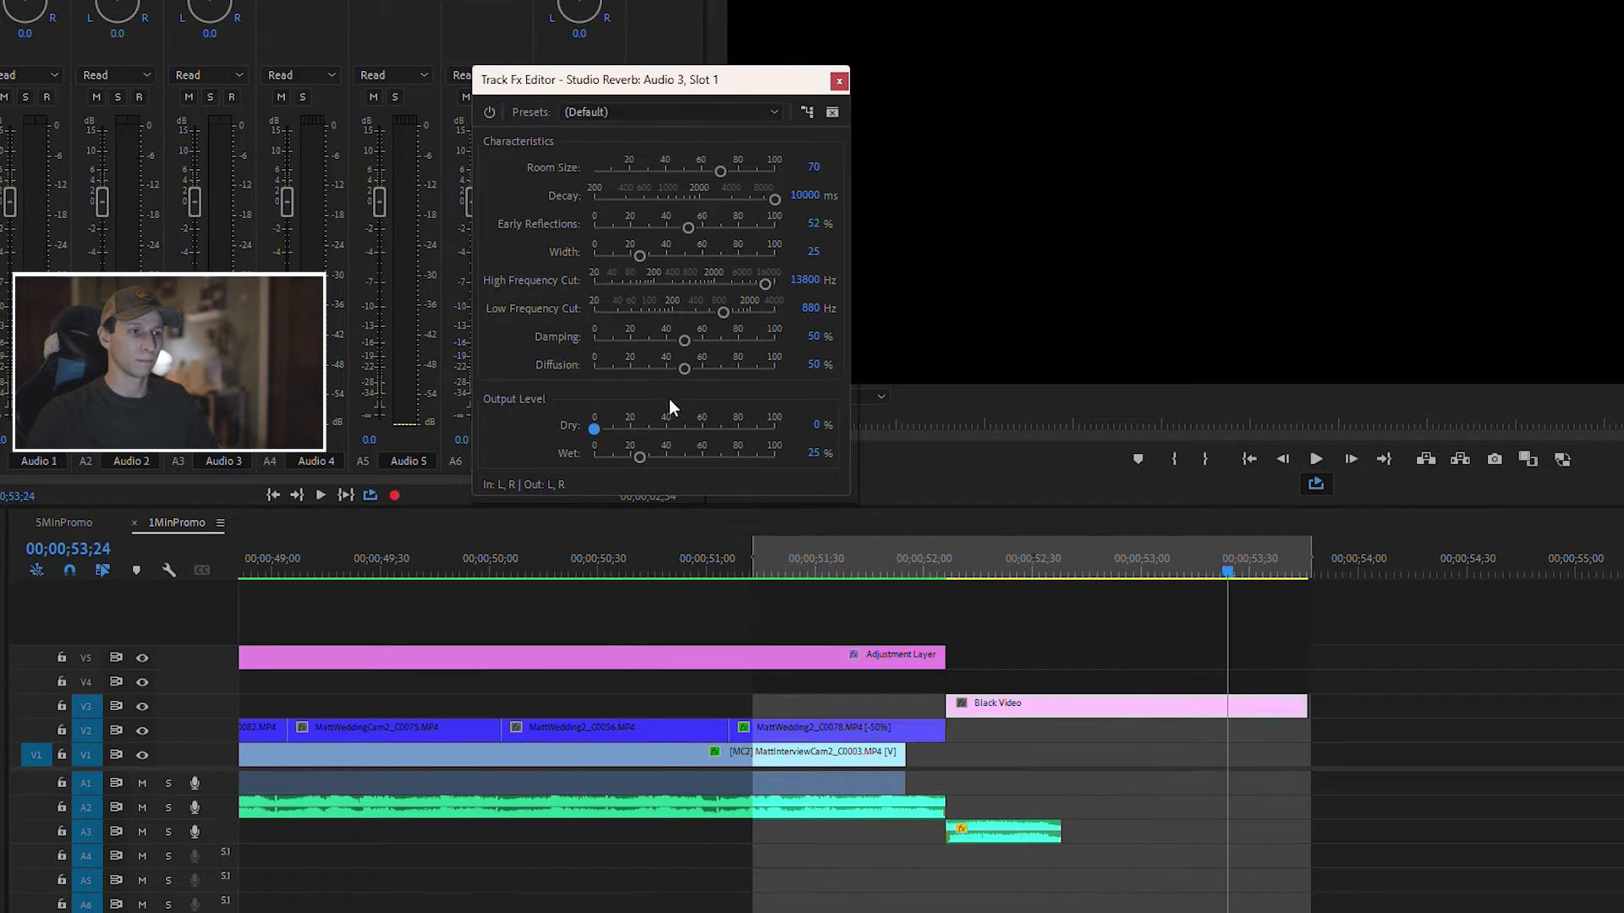
Try the reverb's Dry output level at 100% and play back the ending.
left_click_drag(607, 430, 1216, 444)
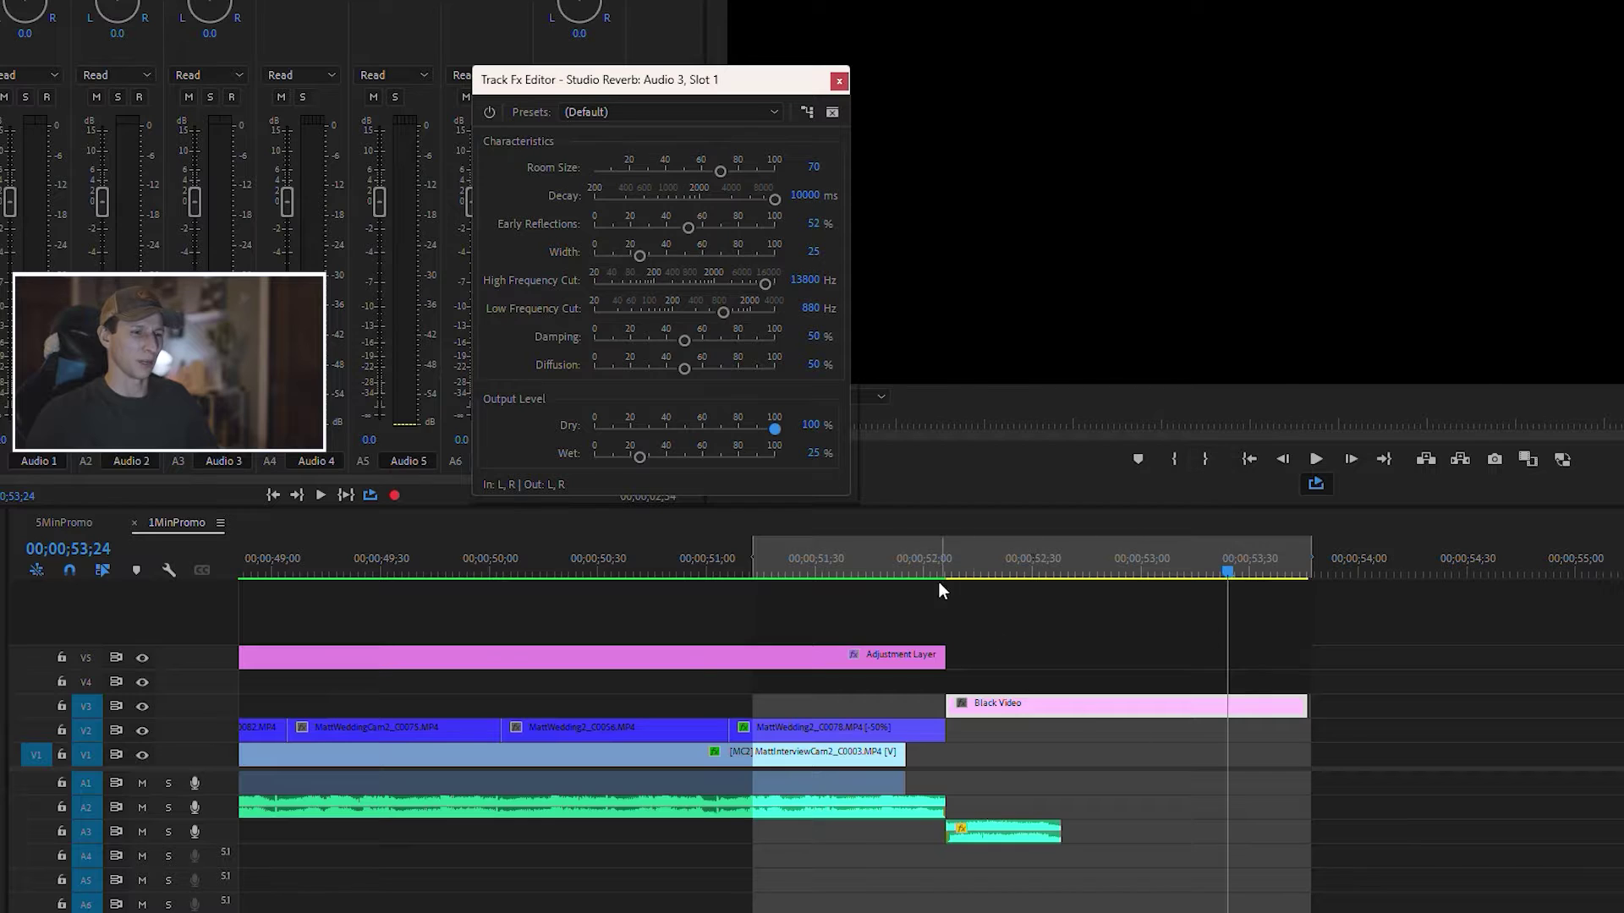
key("space")
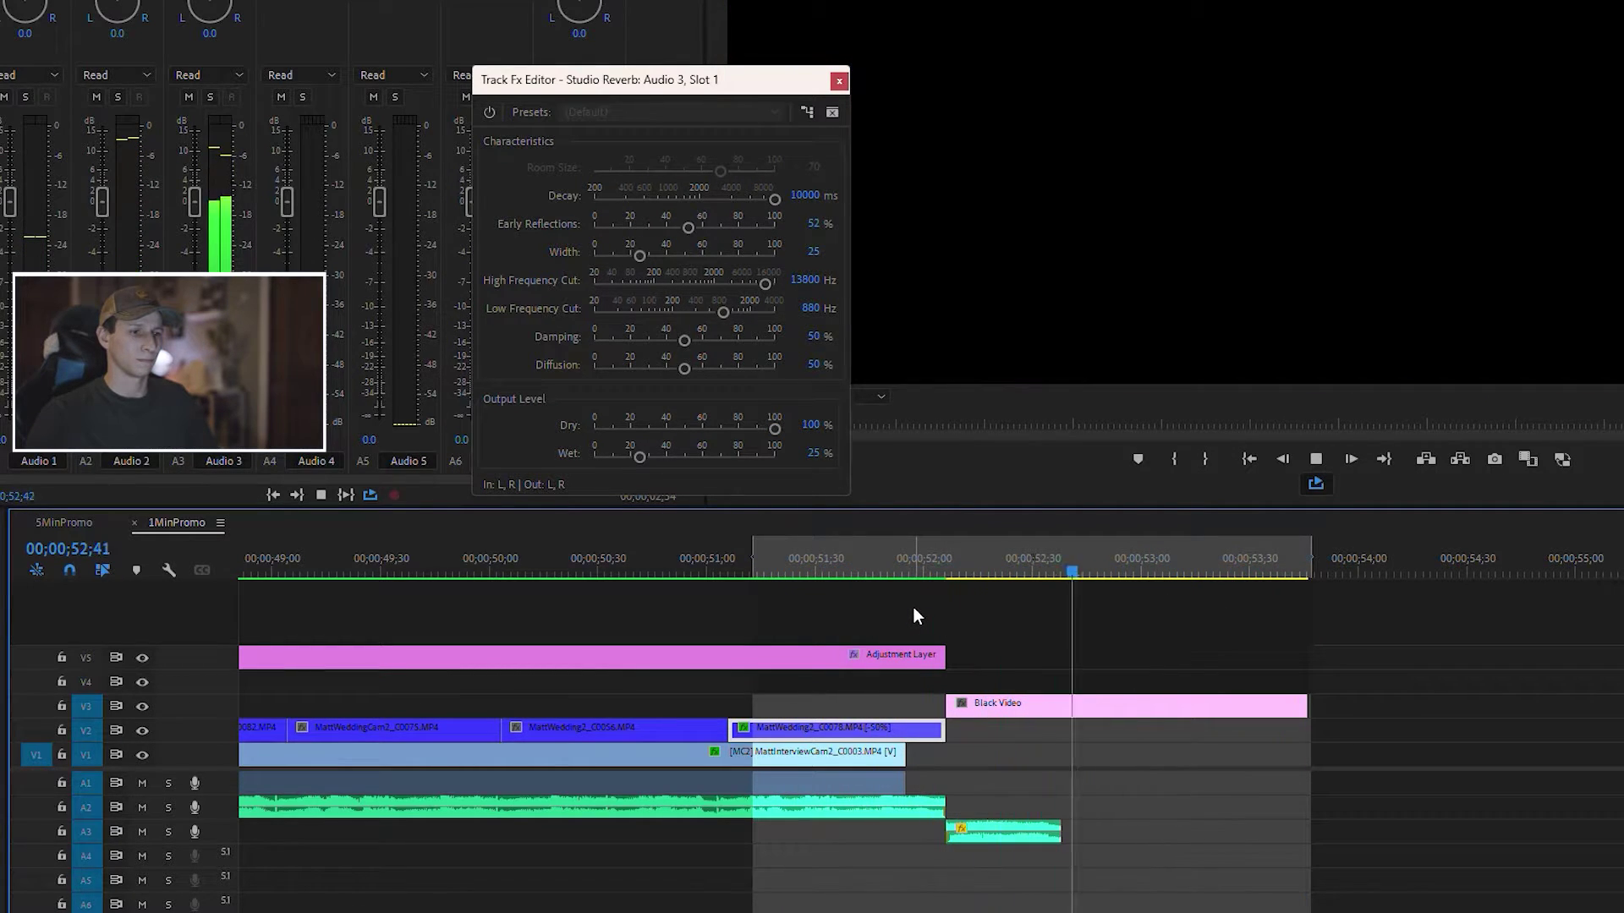
key("space")
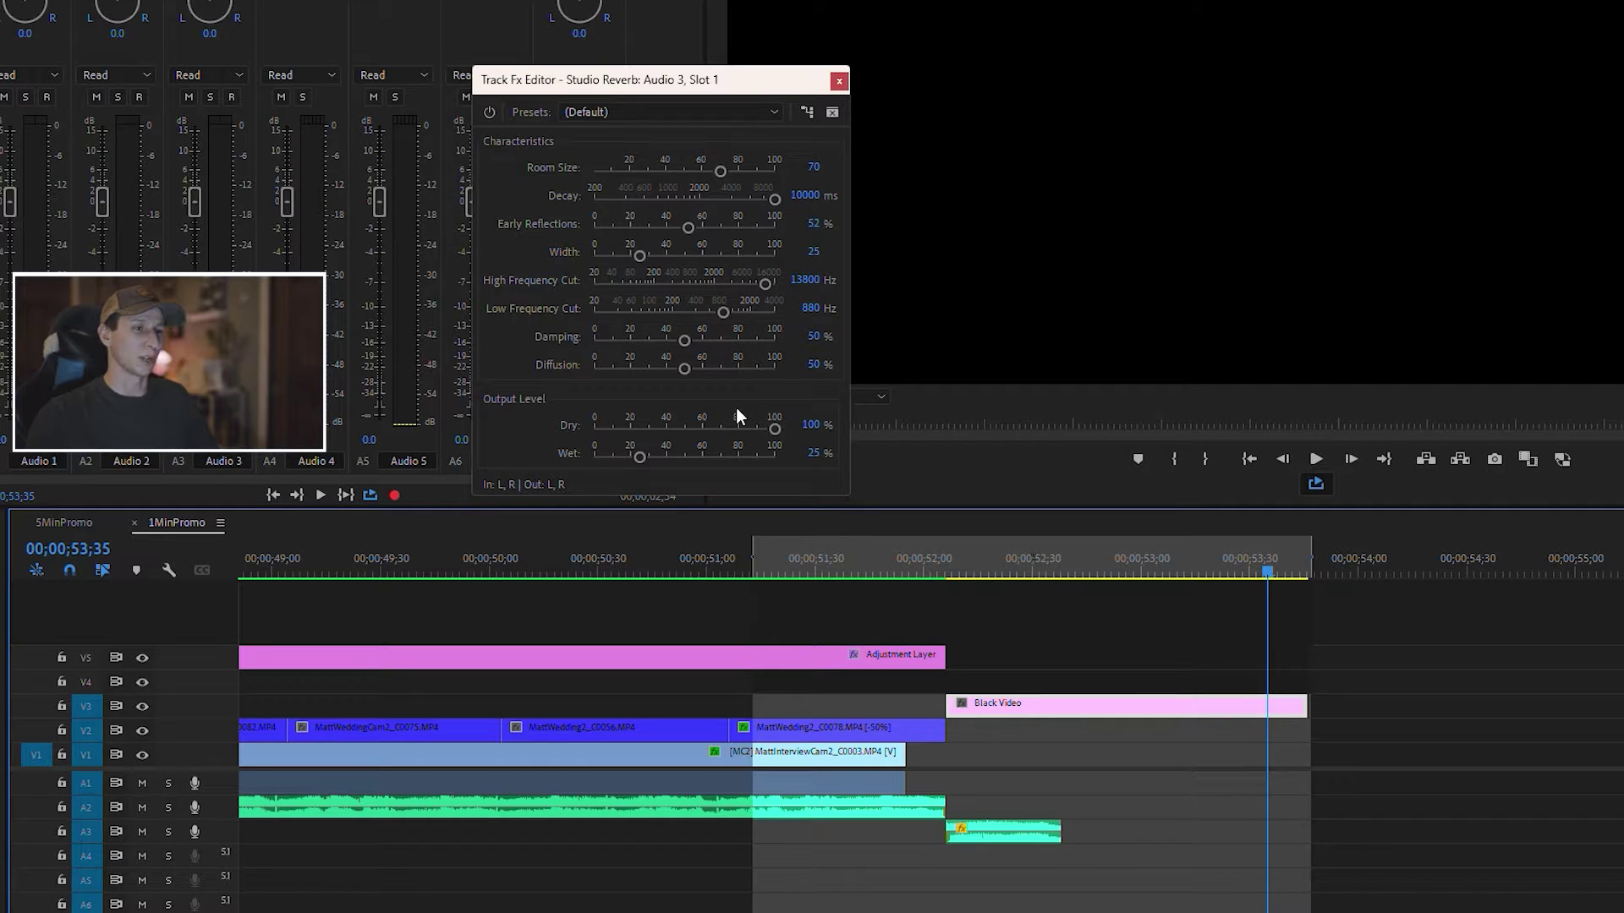
Set the reverb's Dry level to 80.1% and its Wet level to 0%, and play back the ending.
left_click(757, 430)
left_click_drag(769, 425, 742, 432)
left_click_drag(641, 460, 592, 461)
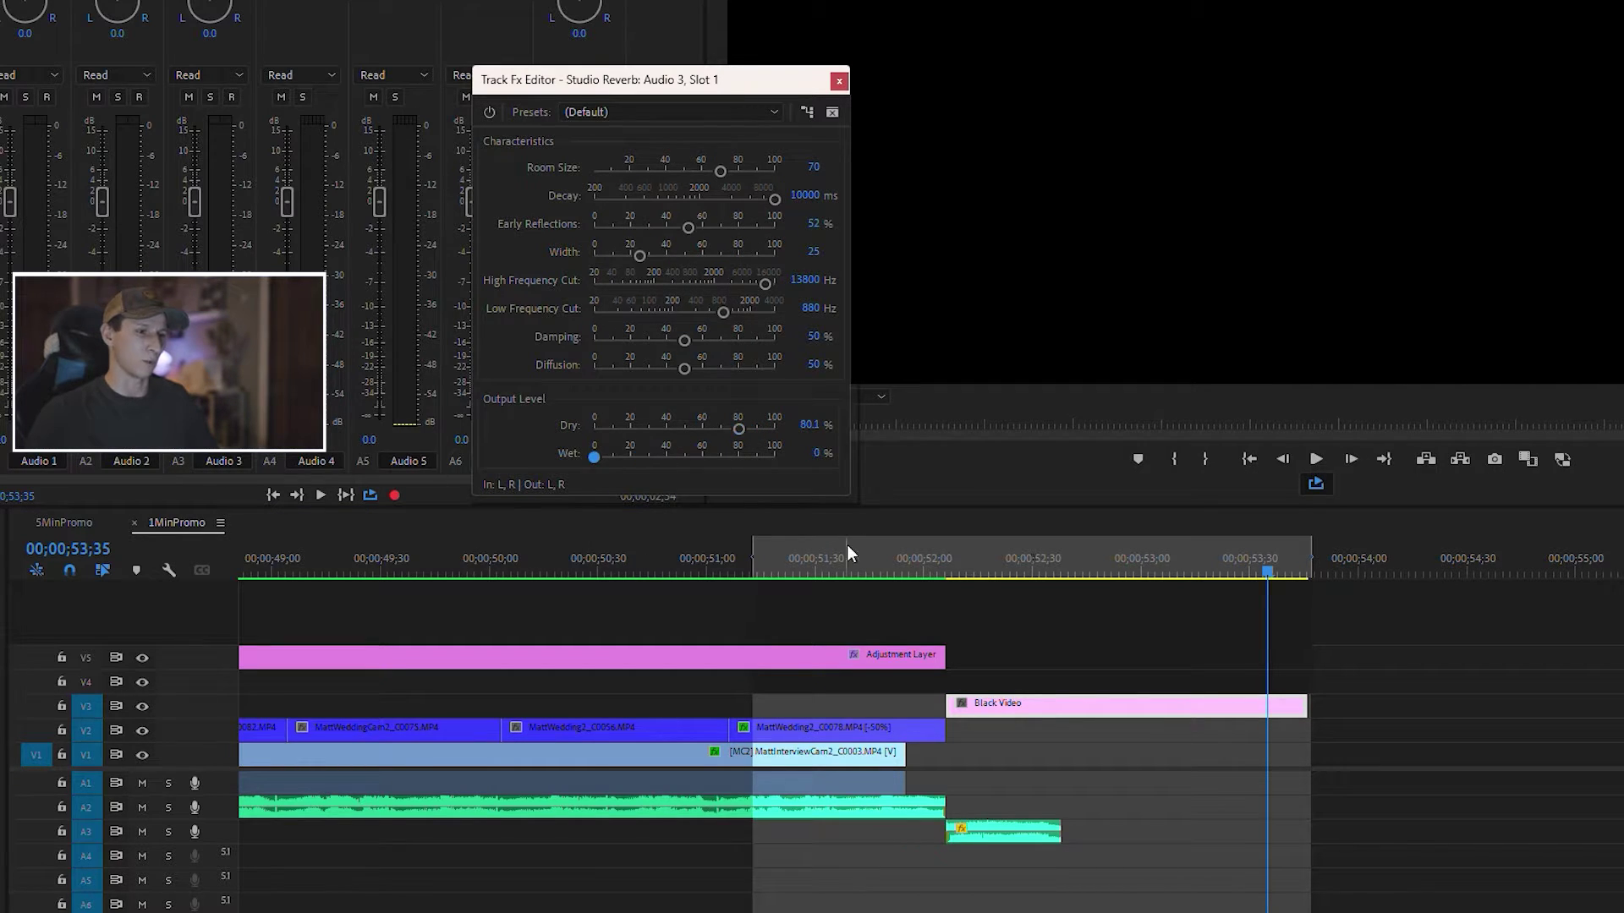
left_click(759, 558)
key("space")
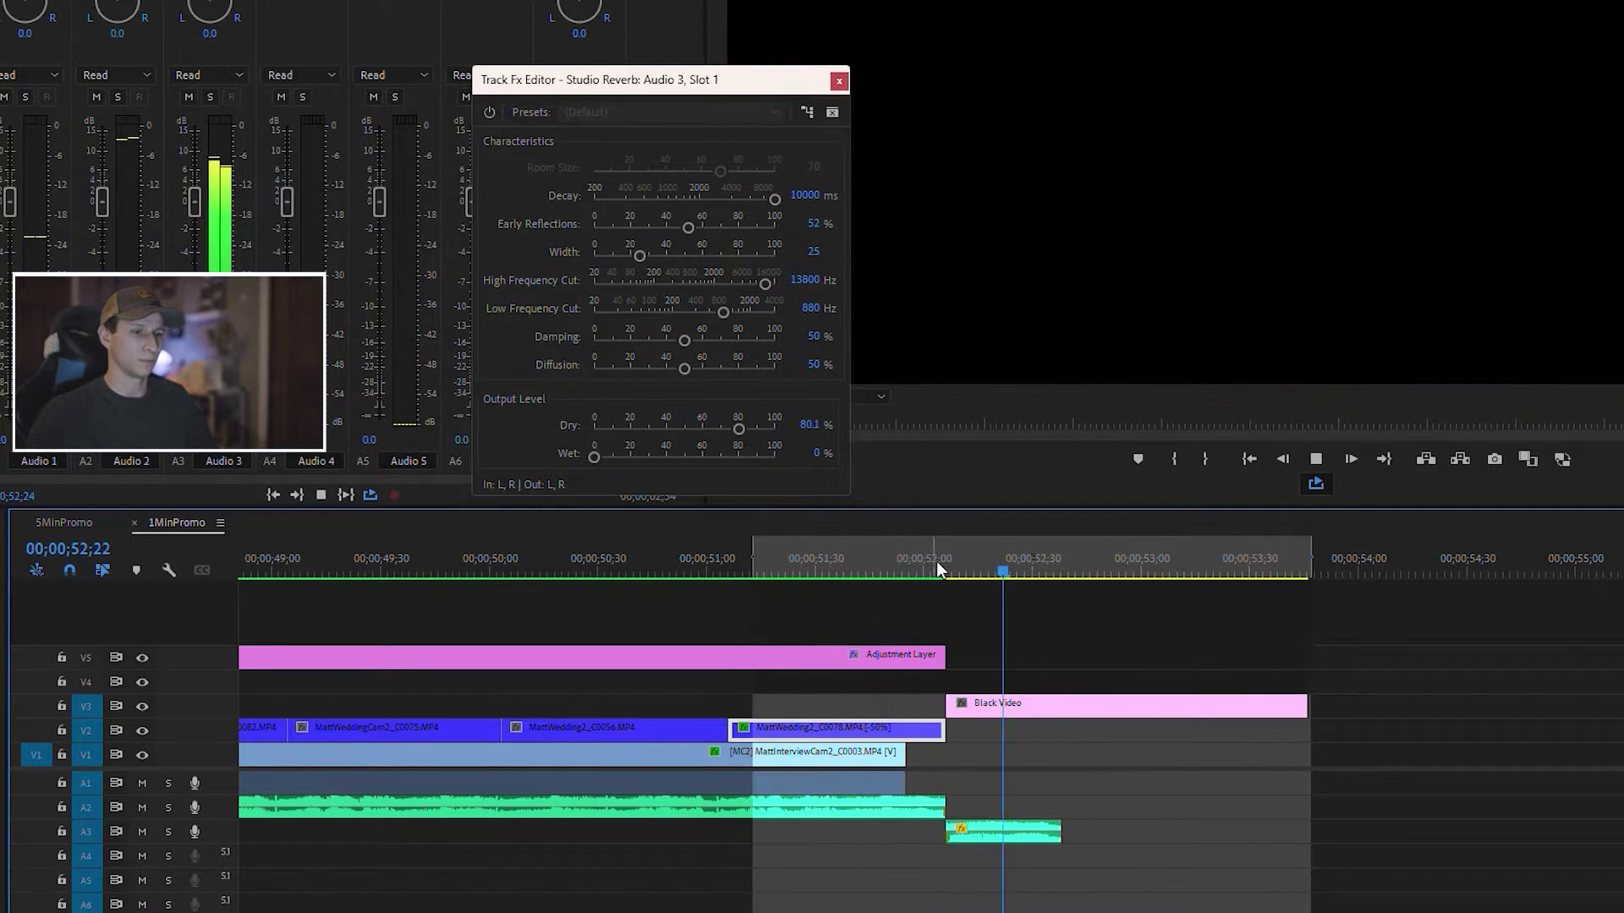
key("space")
Try the reverb's Wet output level at 100% and listen to the ending.
left_click_drag(607, 460, 774, 457)
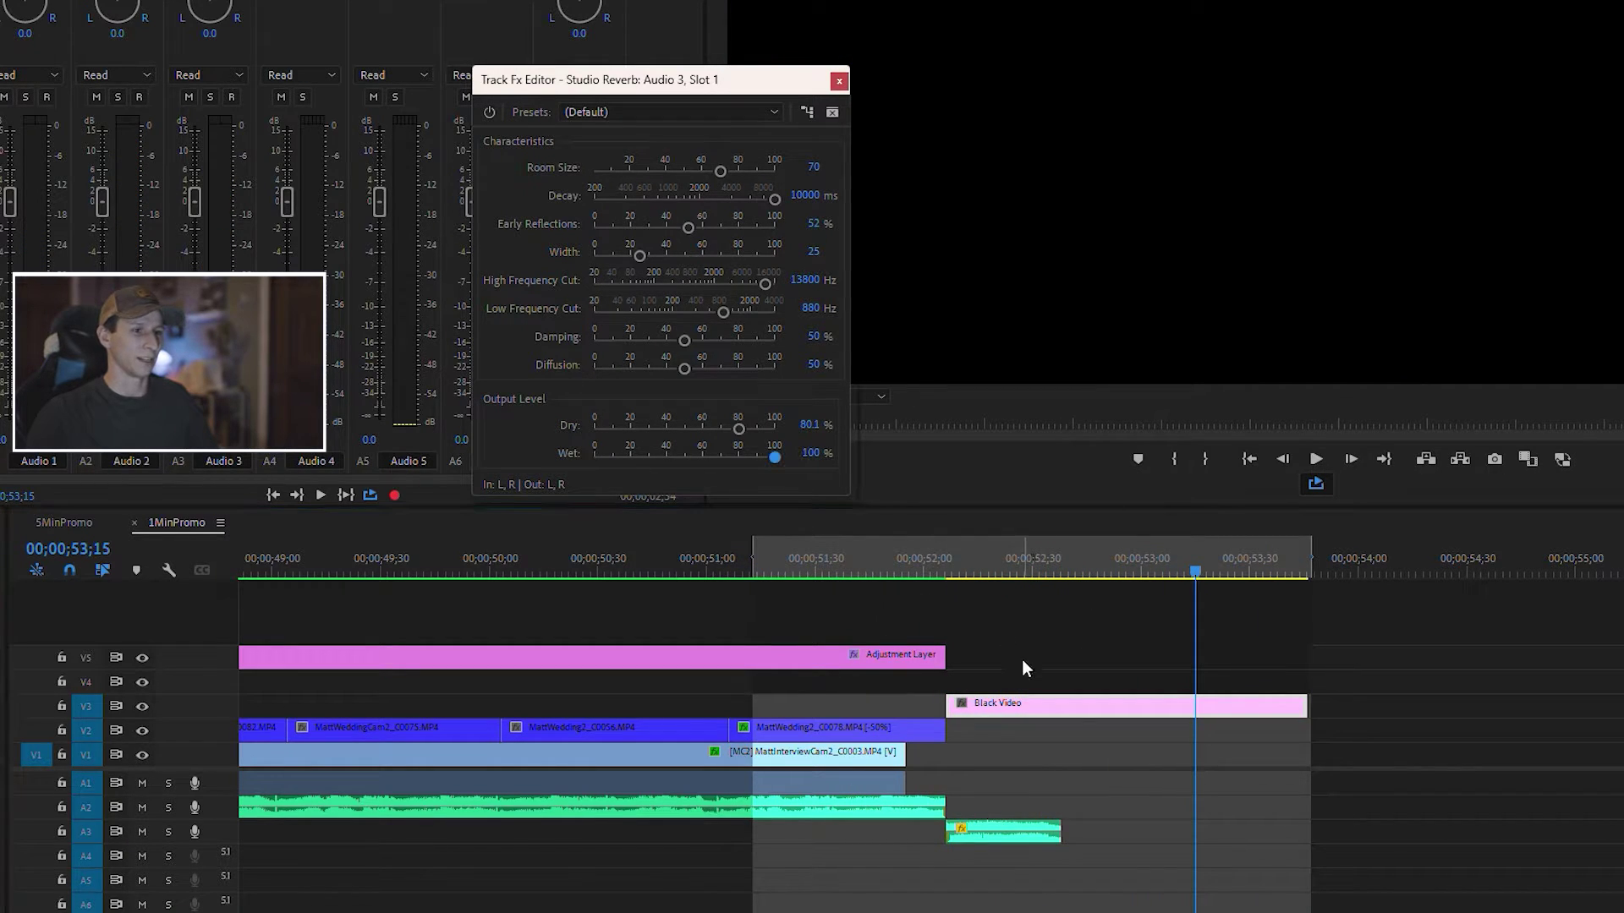
left_click(812, 558)
key("space")
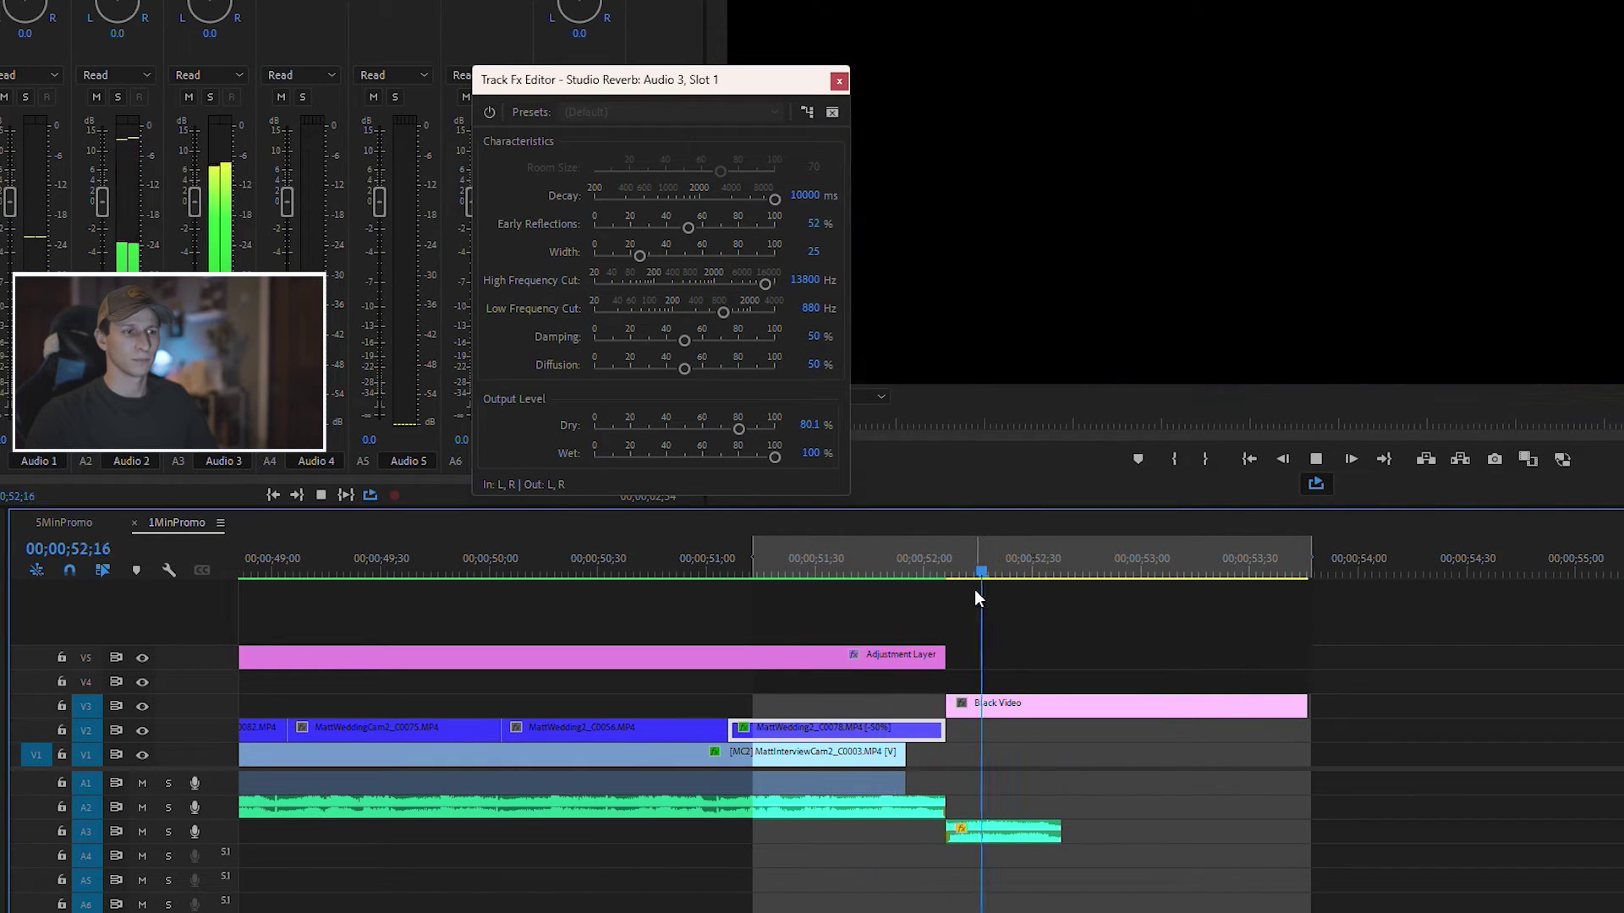
key("space")
Set the reverb's Wet output level to 81.7% and play back the music's last beat.
left_click_drag(773, 457, 741, 467)
left_click(923, 577)
key("space")
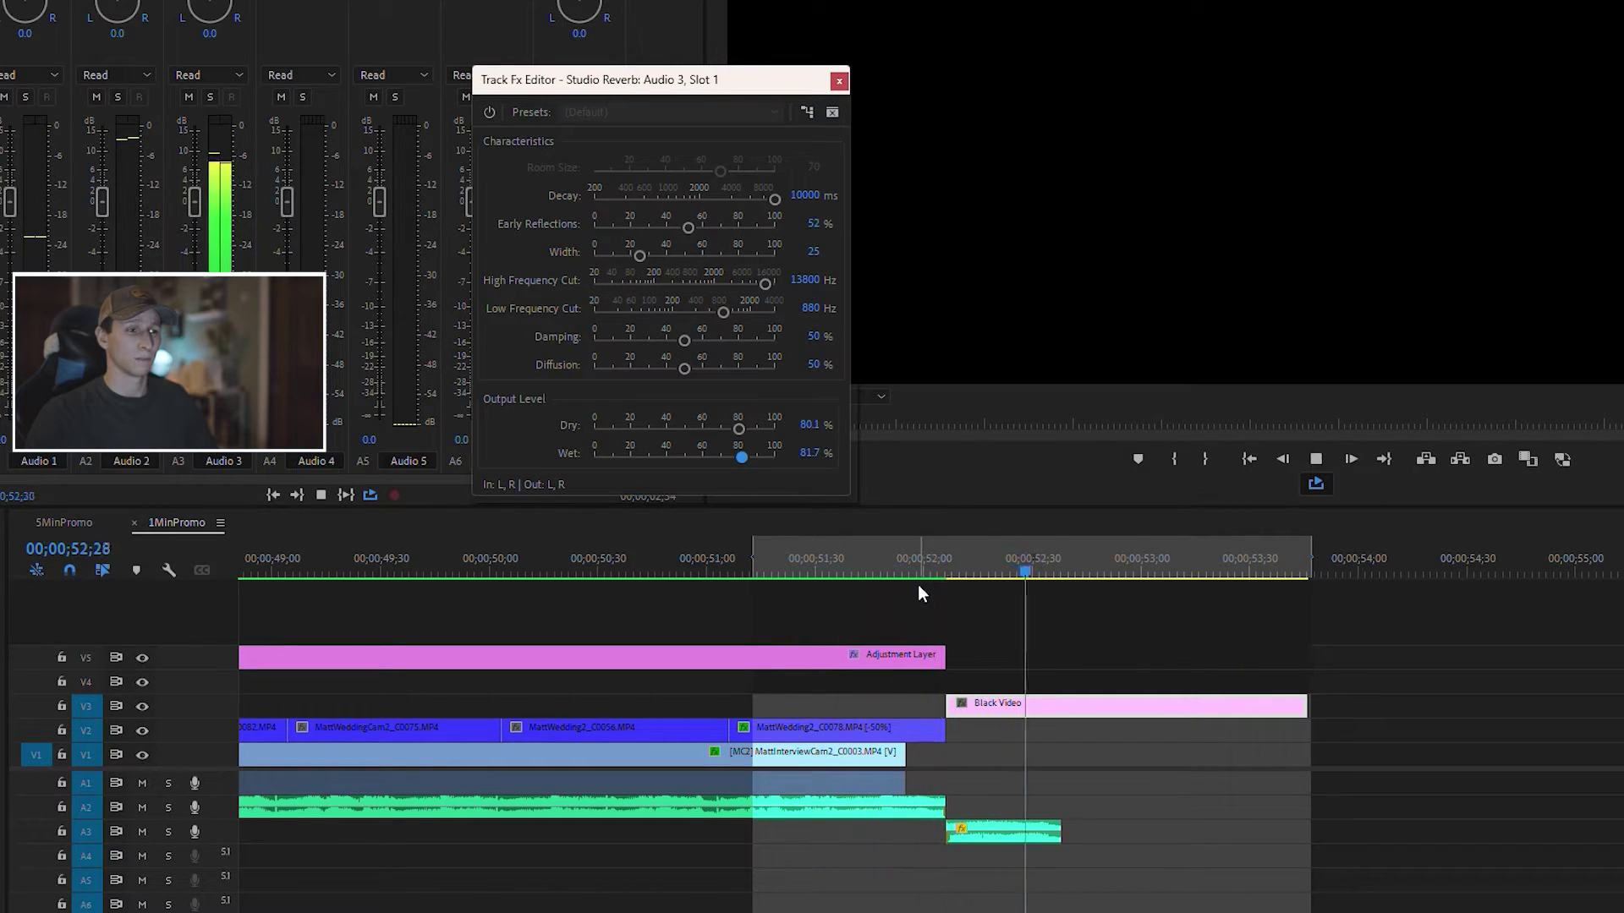
key("space")
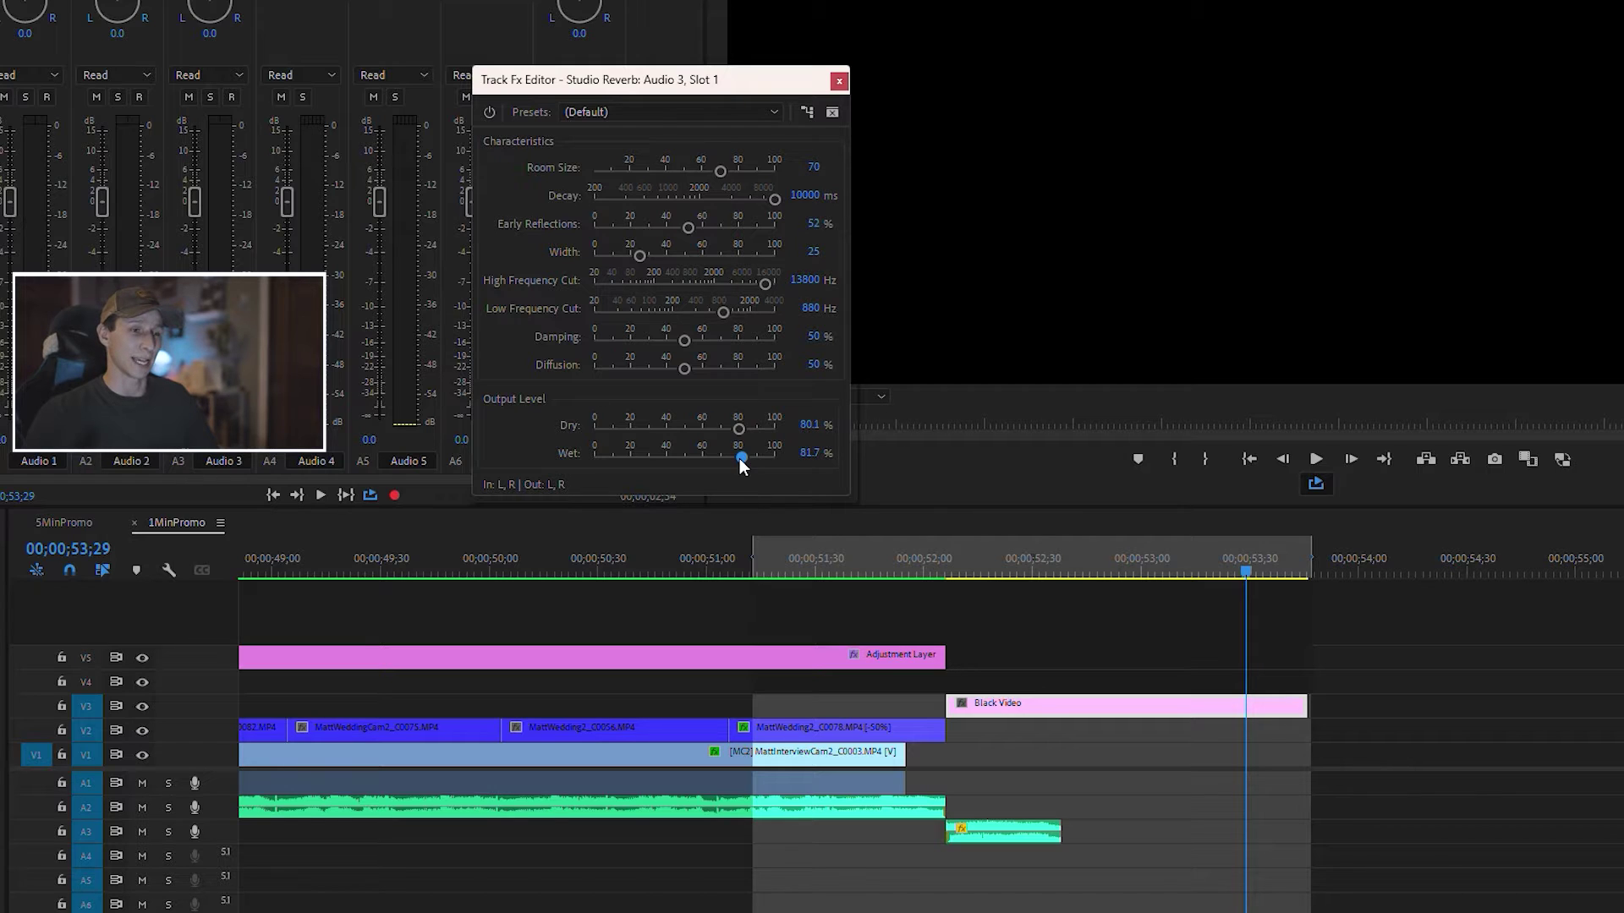
key("space")
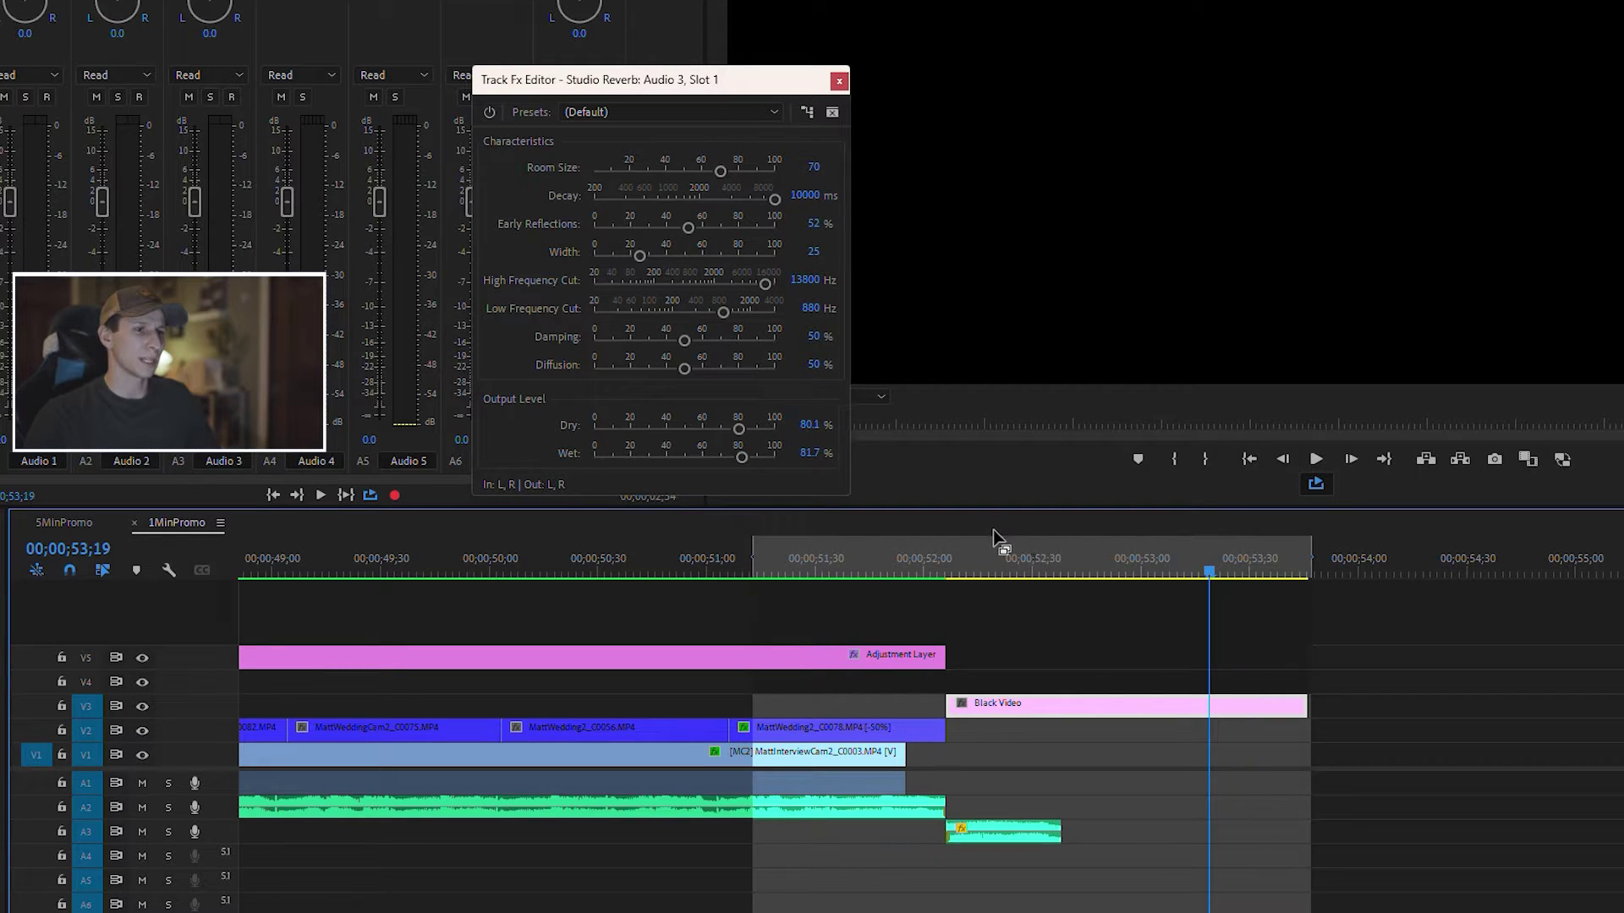
Try a reverb Room Size of 1 and play the marked range.
mouse_move(992, 562)
left_mouse_down()
mouse_move(841, 561)
mouse_move(978, 561)
left_mouse_up()
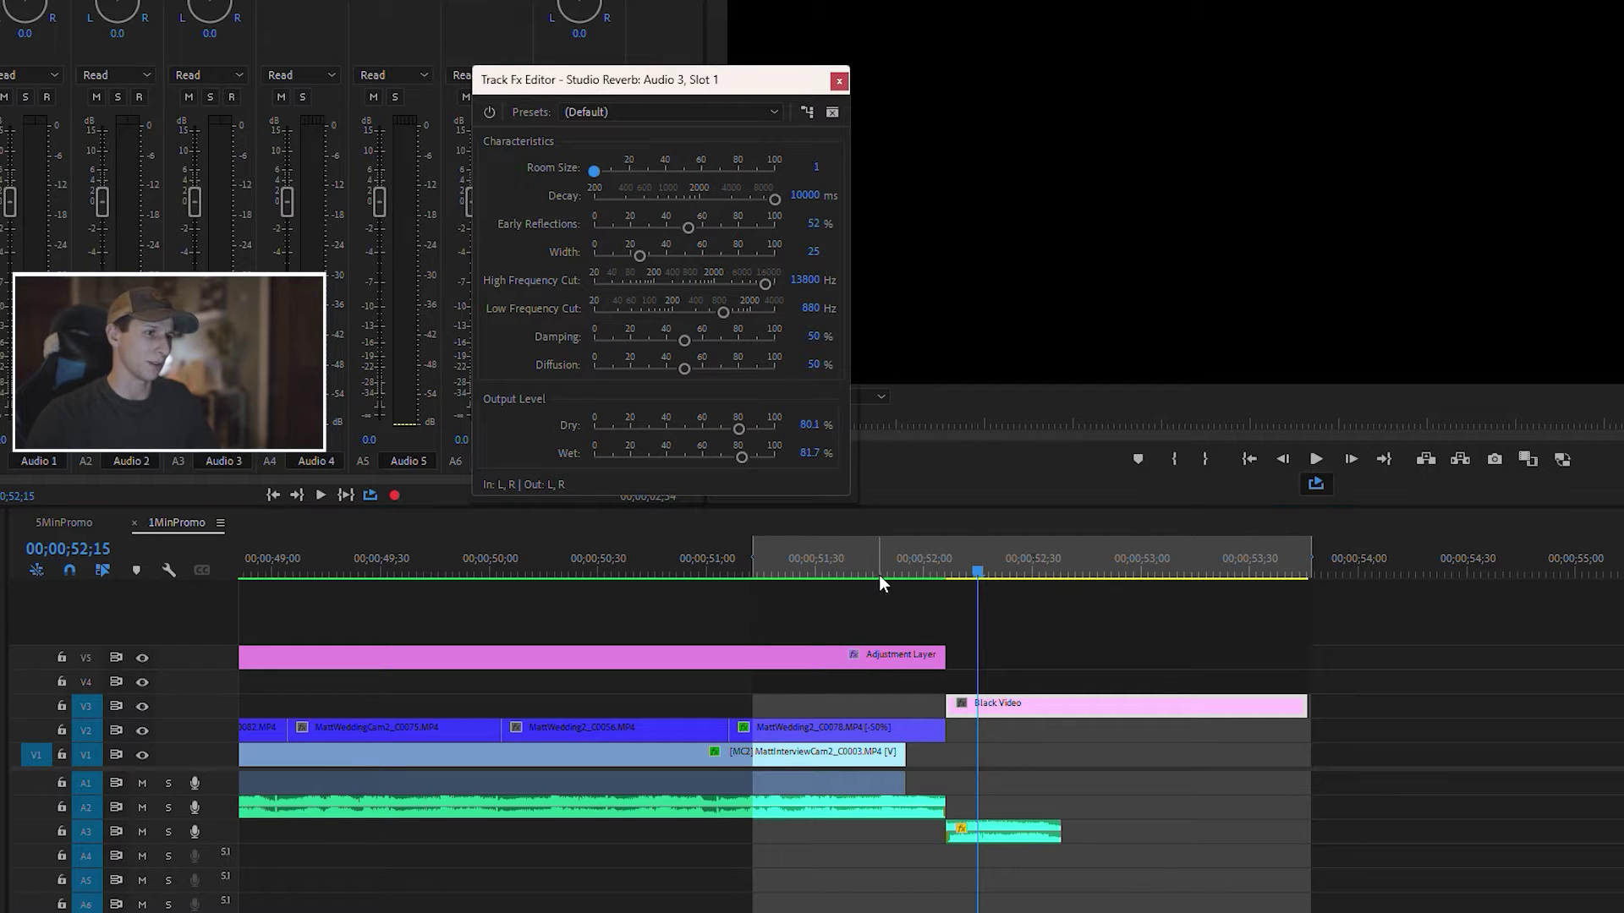
left_click(805, 558)
key("space")
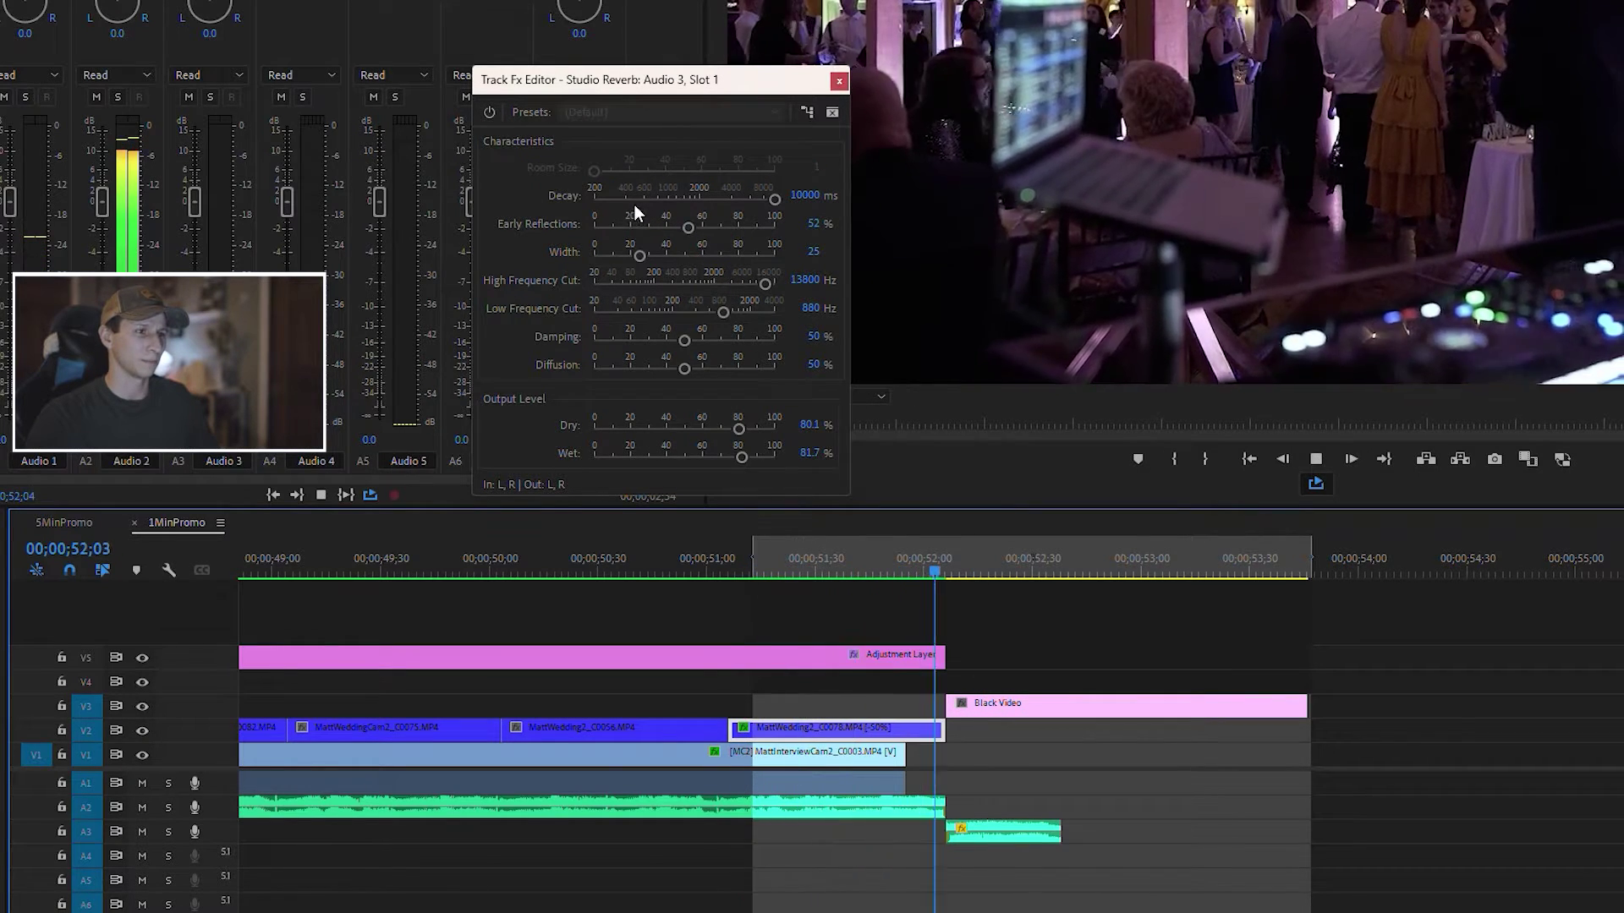
Listen to the ending with a Room Size of 100, and settle the Room Size at 61.1.
left_click(866, 563)
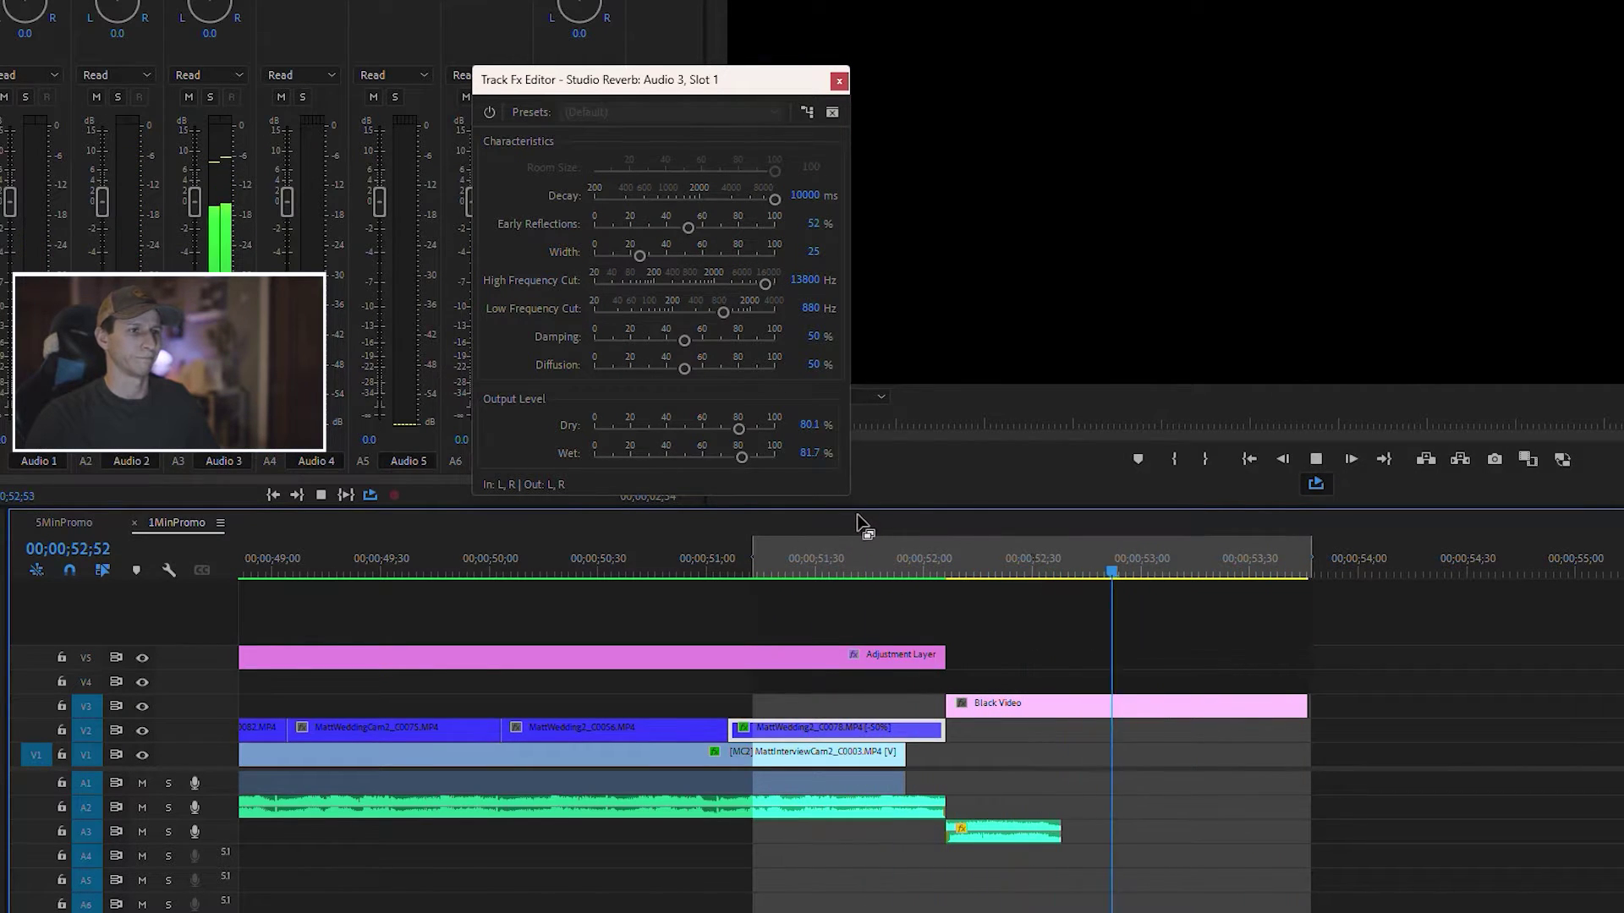
left_click(748, 181)
left_click_drag(765, 171, 704, 175)
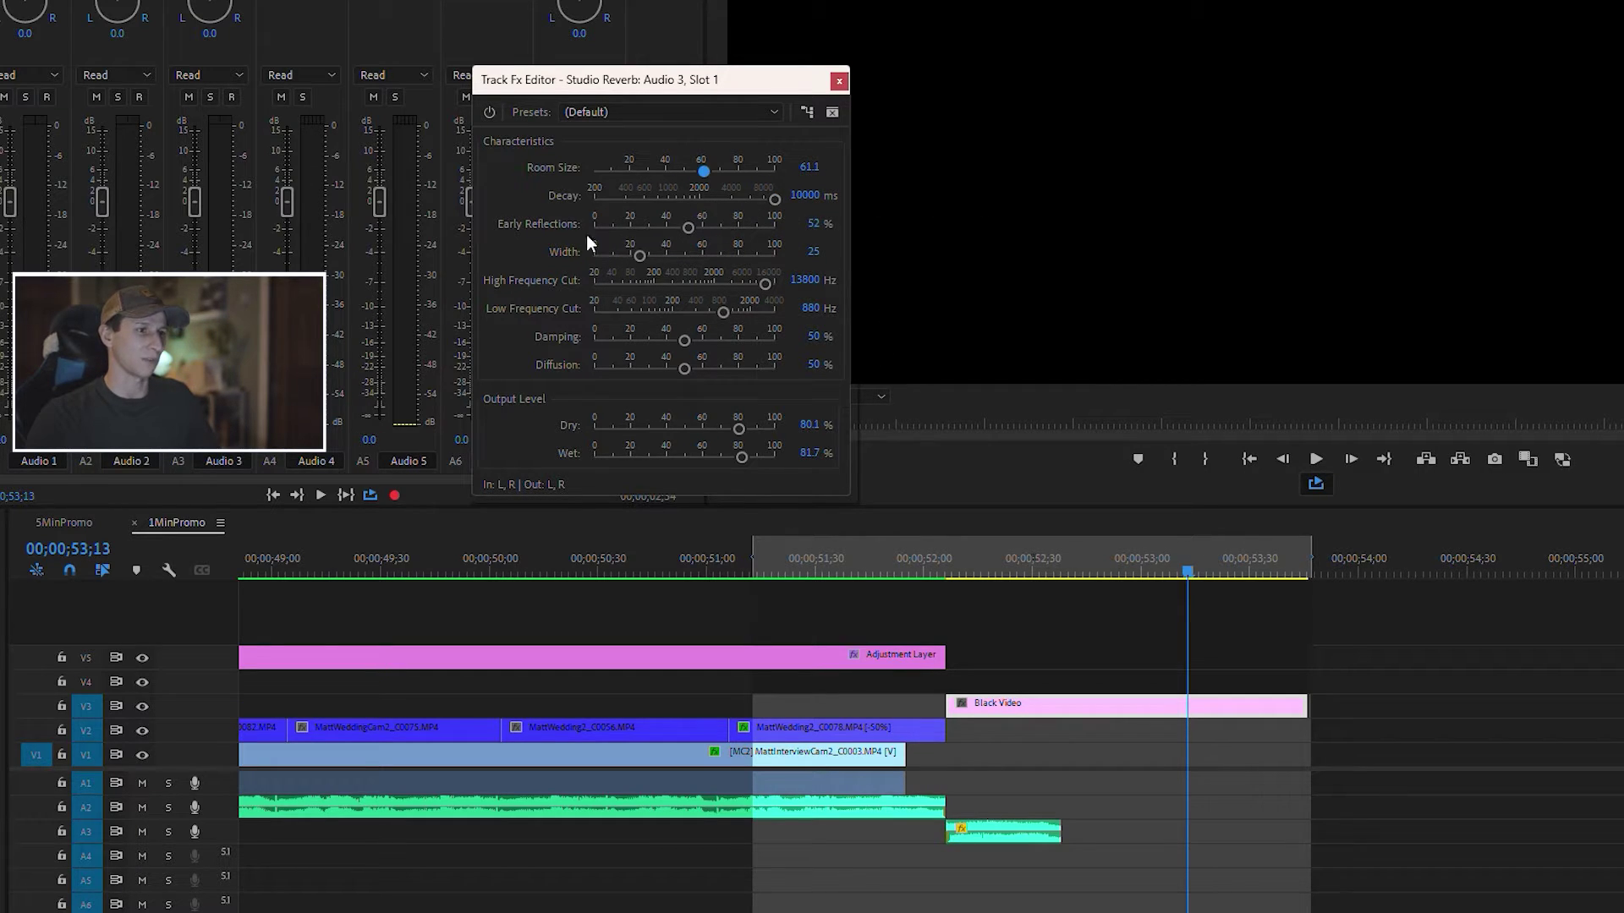
Loop the ending while testing Early Reflections at 0% and 100%, and set it to 46.2%.
key("space")
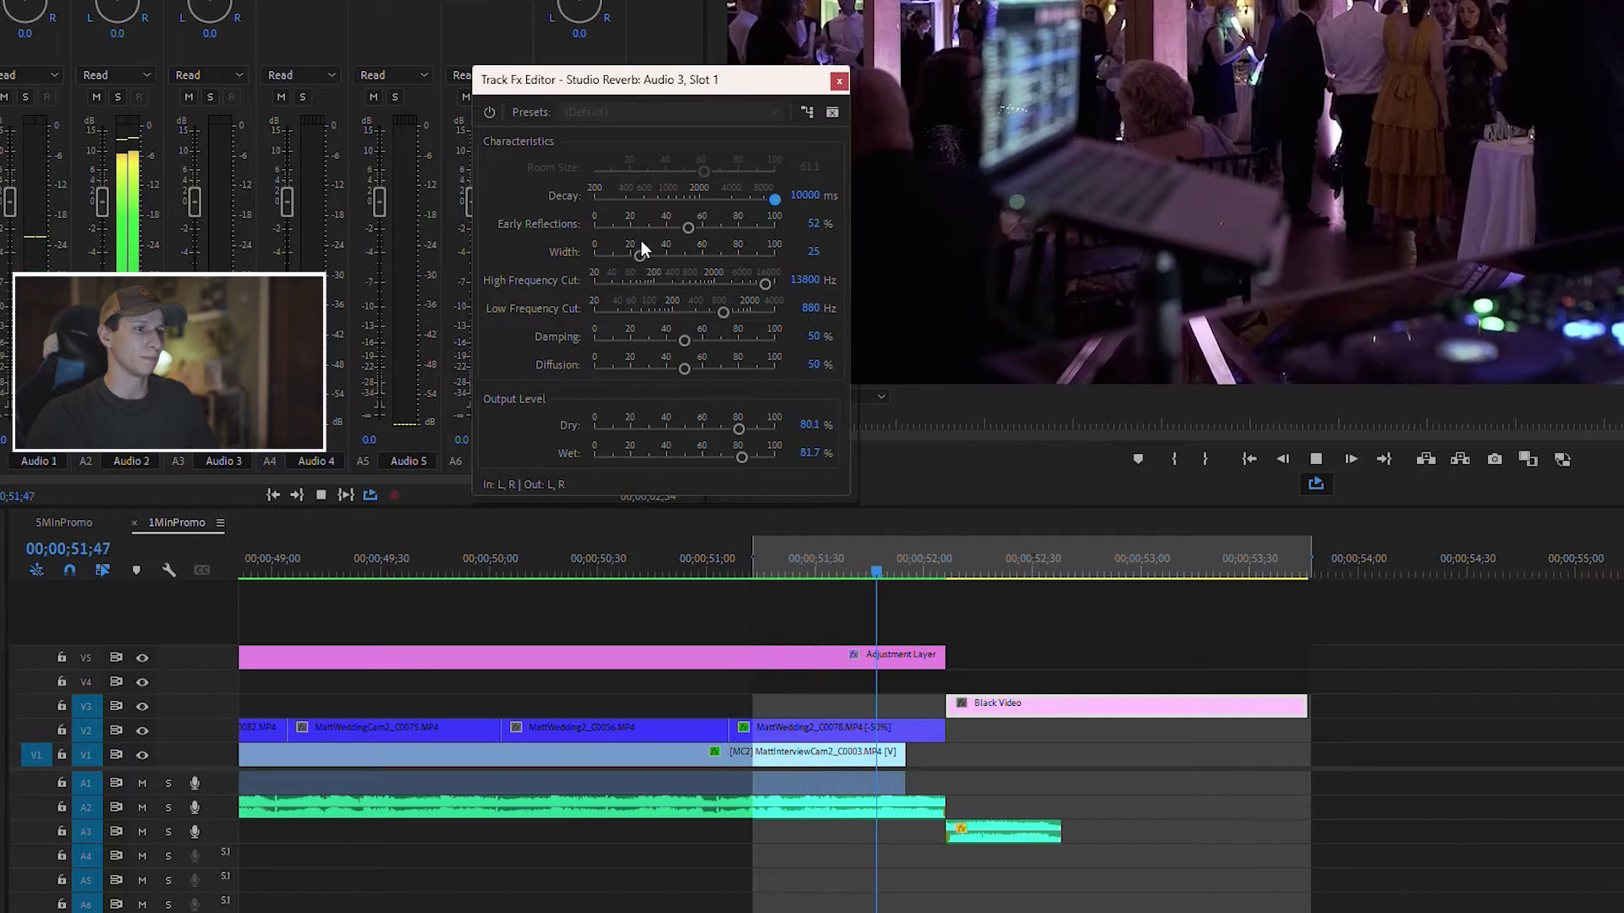
left_click(597, 227)
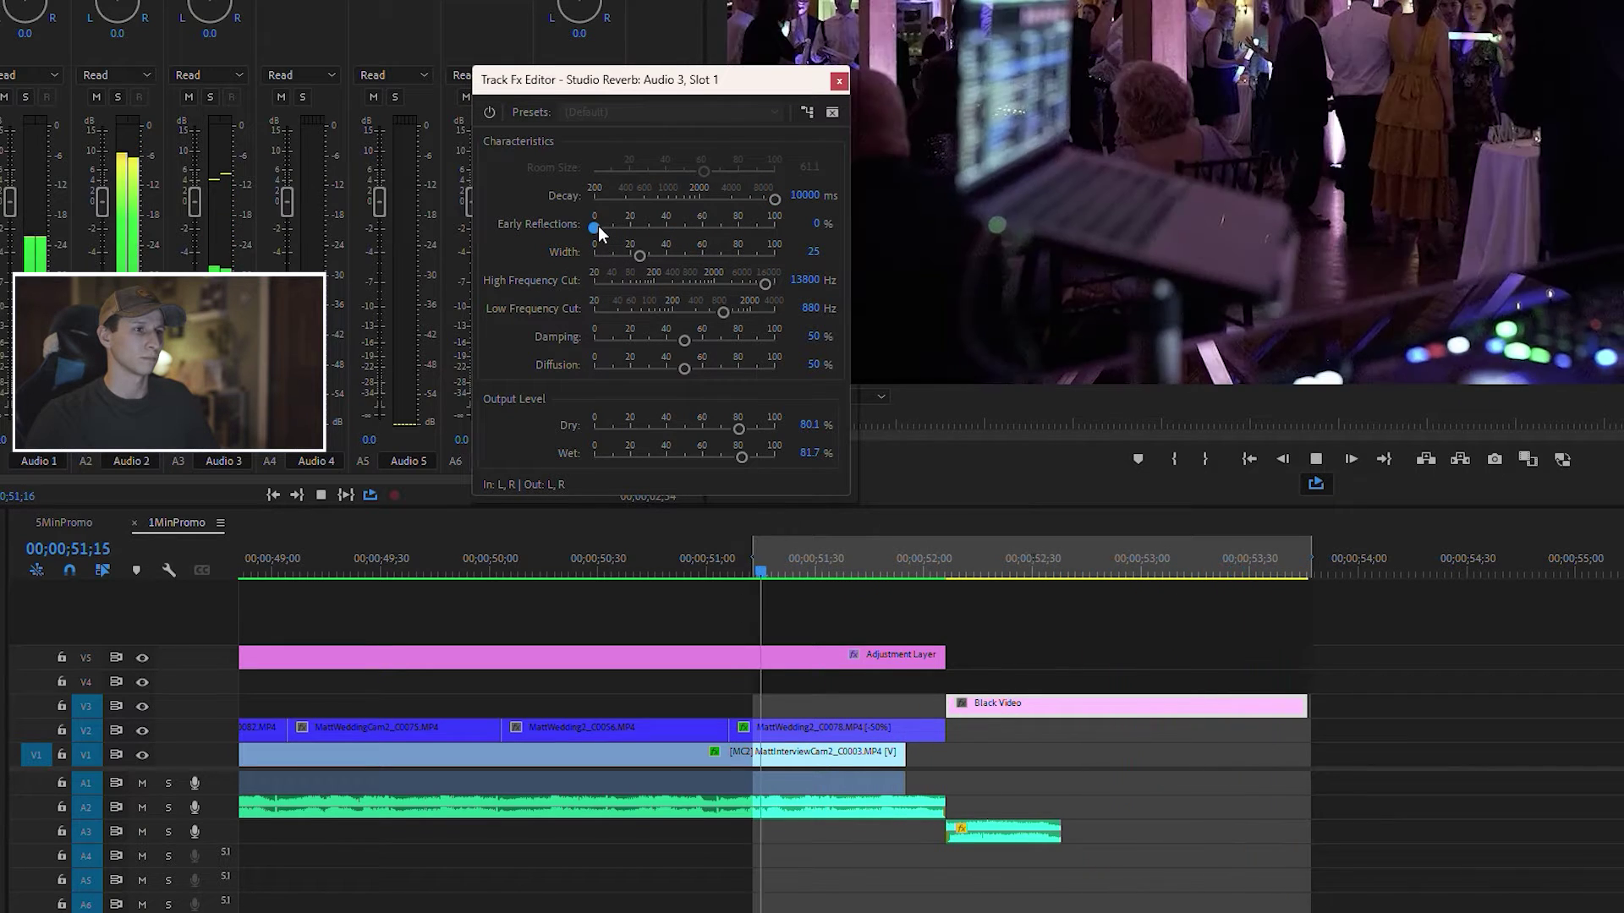
left_click_drag(597, 226, 923, 221)
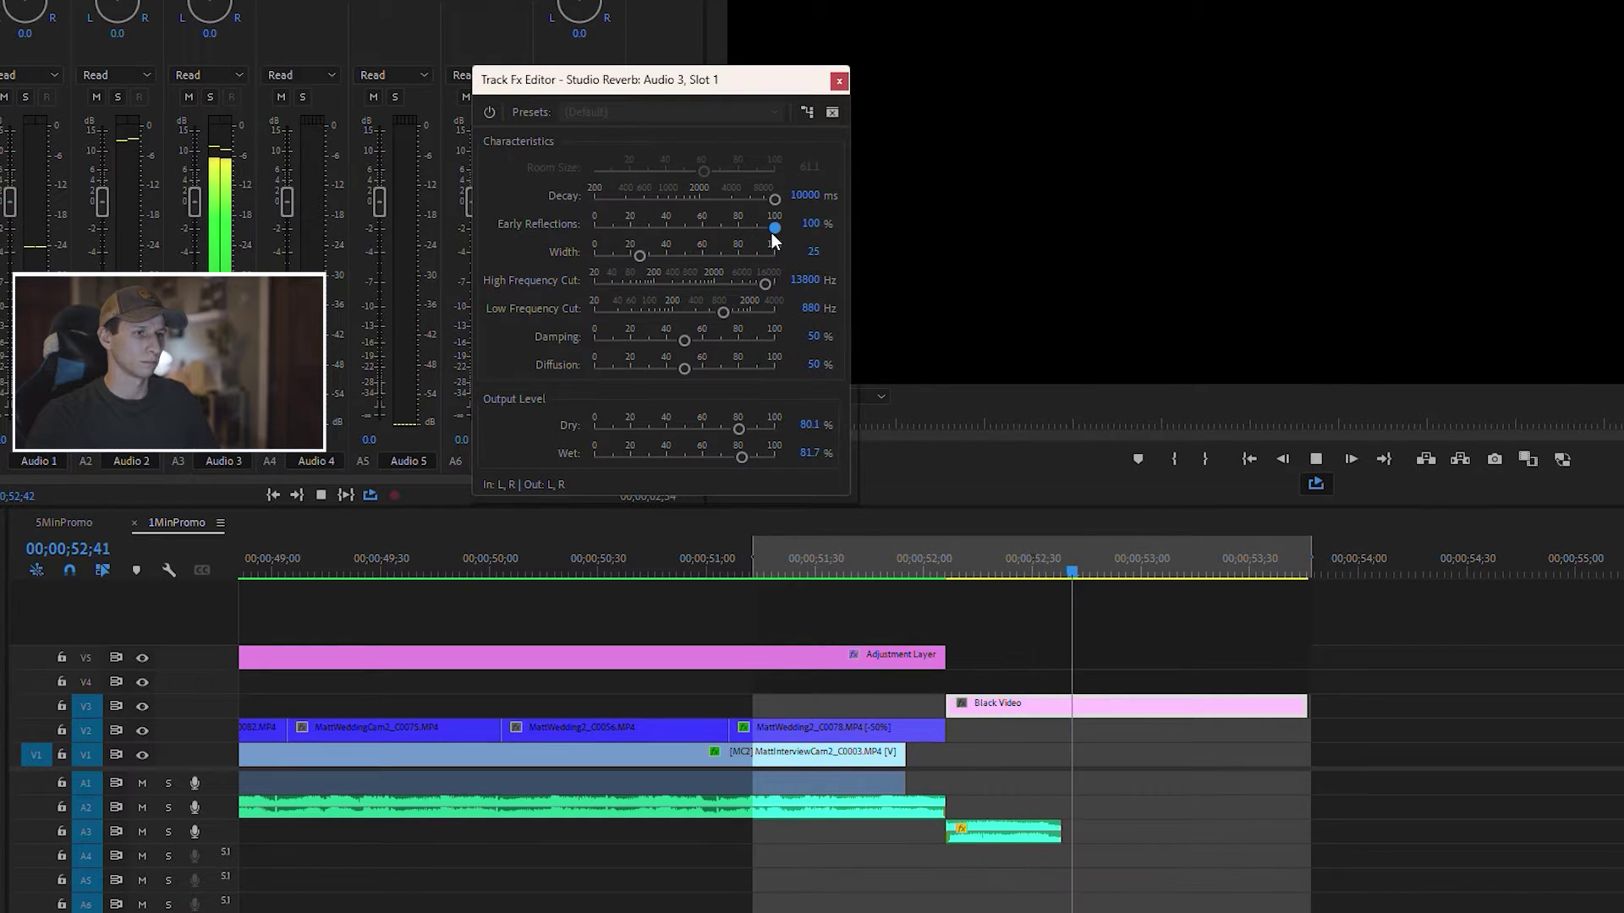
left_click_drag(774, 232, 684, 226)
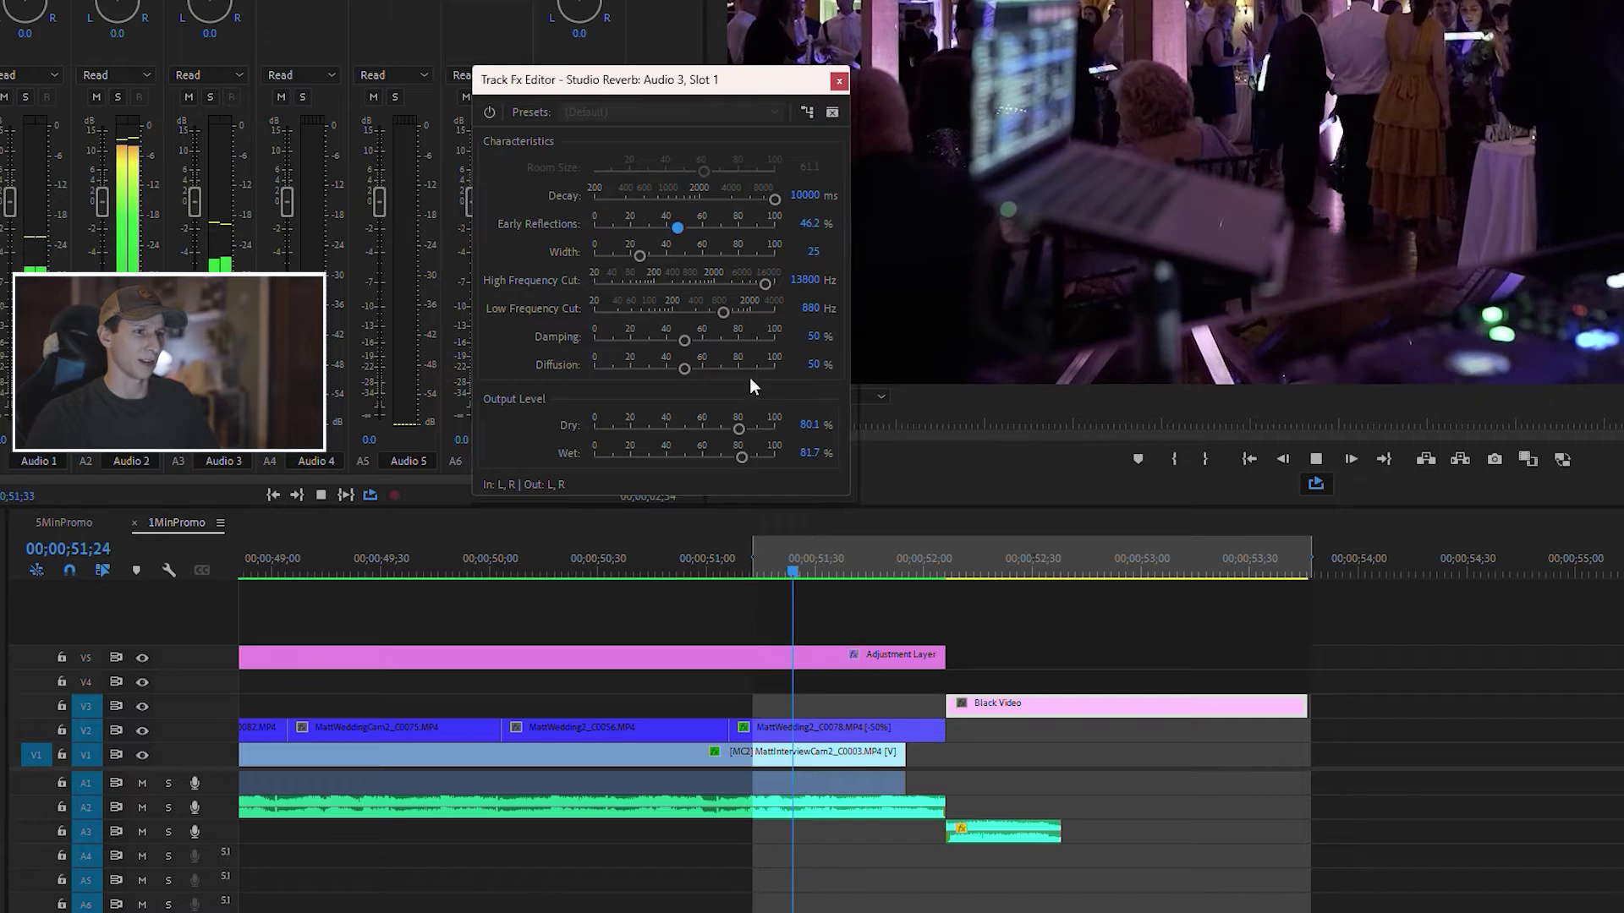
key("space")
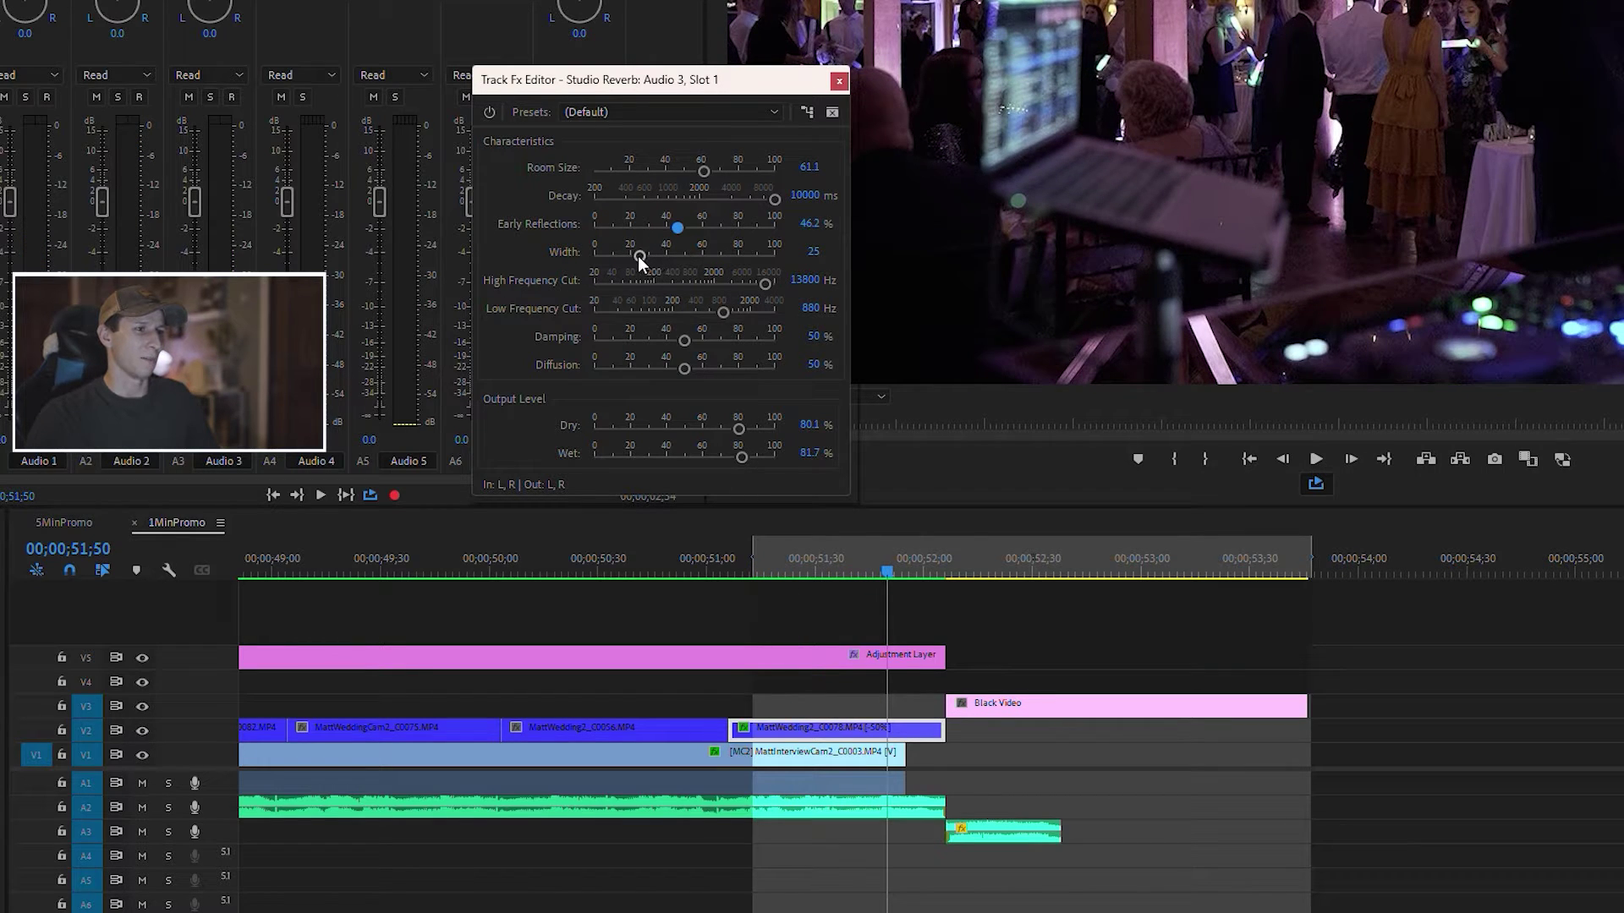
Loop the ending while testing the reverb's Width at 0 and 100, set it to 70.4, and play back the result.
key("space")
left_click_drag(639, 255, 594, 260)
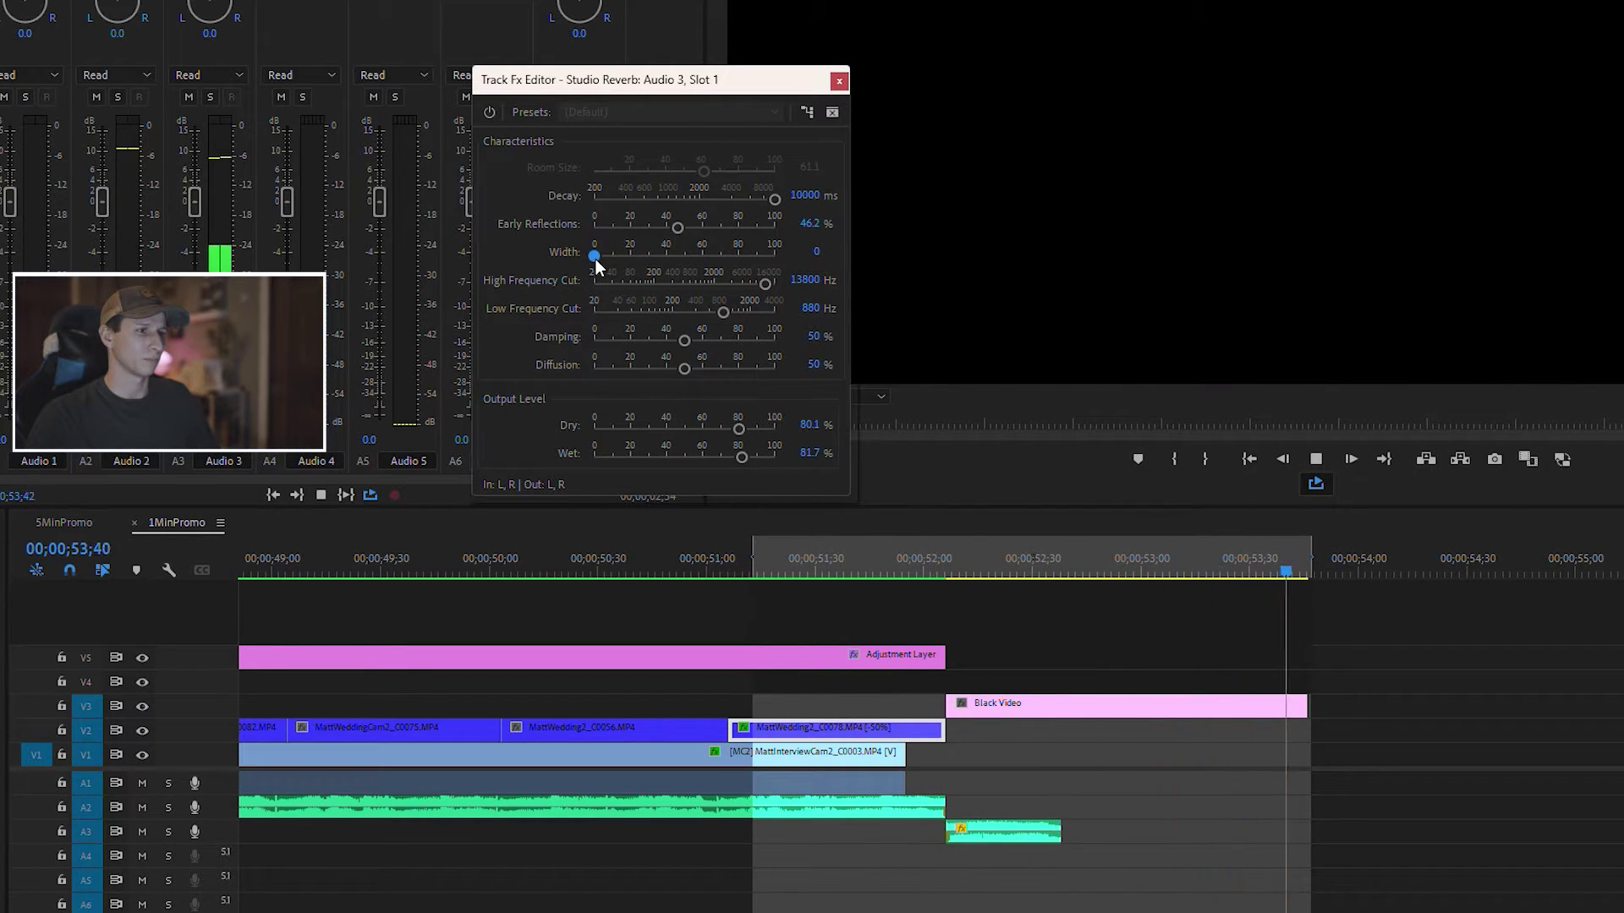
left_click_drag(596, 259, 1029, 241)
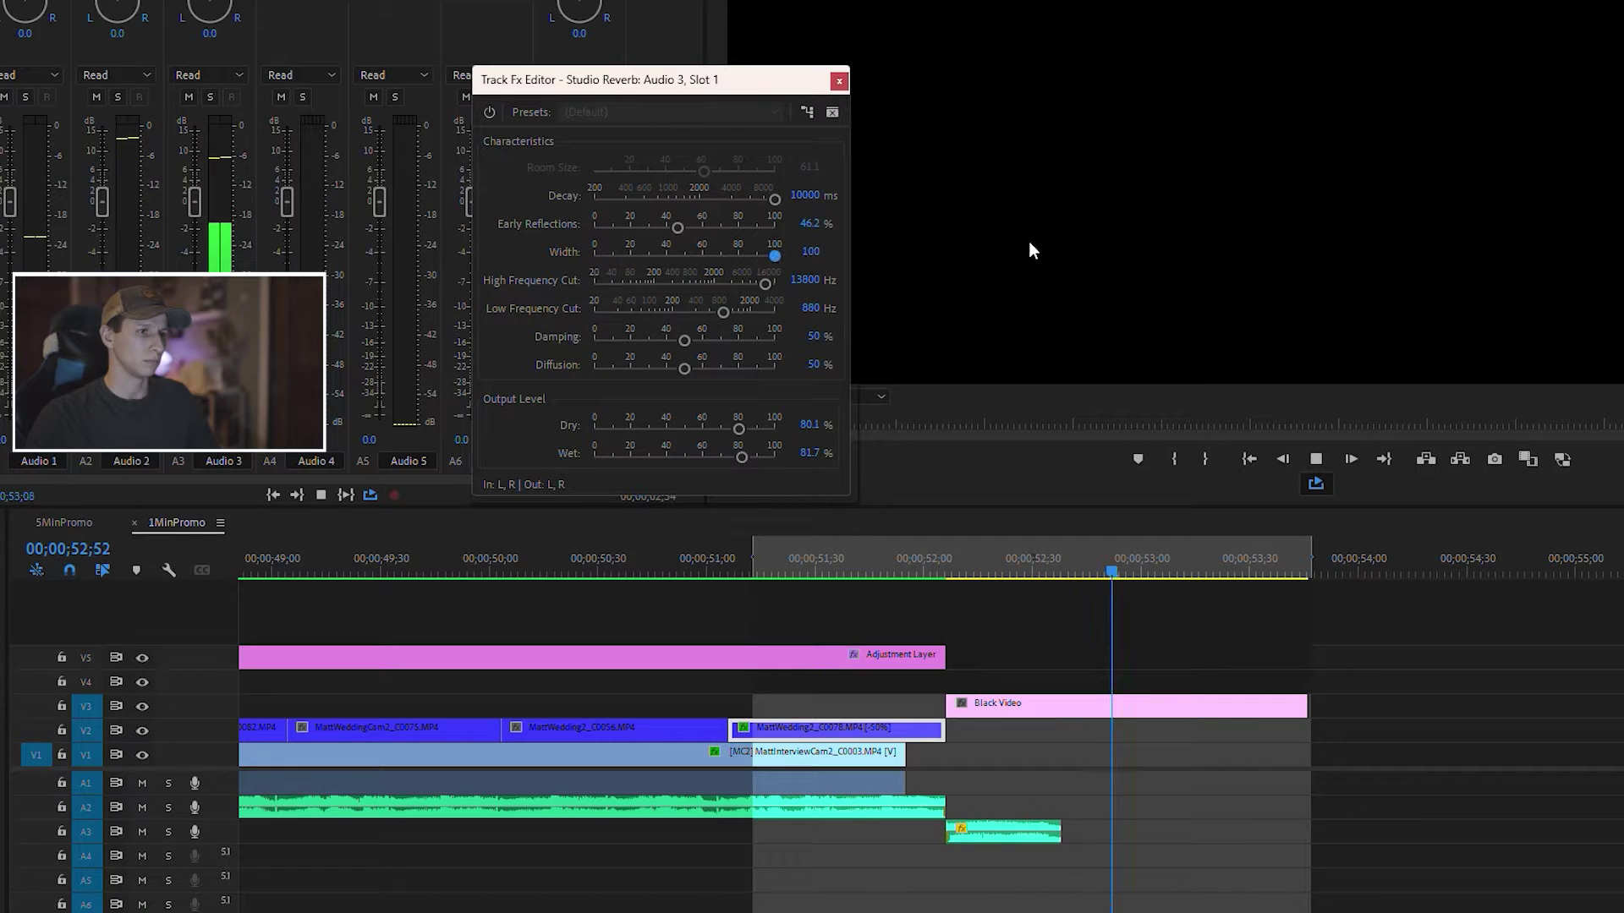
left_click_drag(800, 267, 717, 260)
key("space")
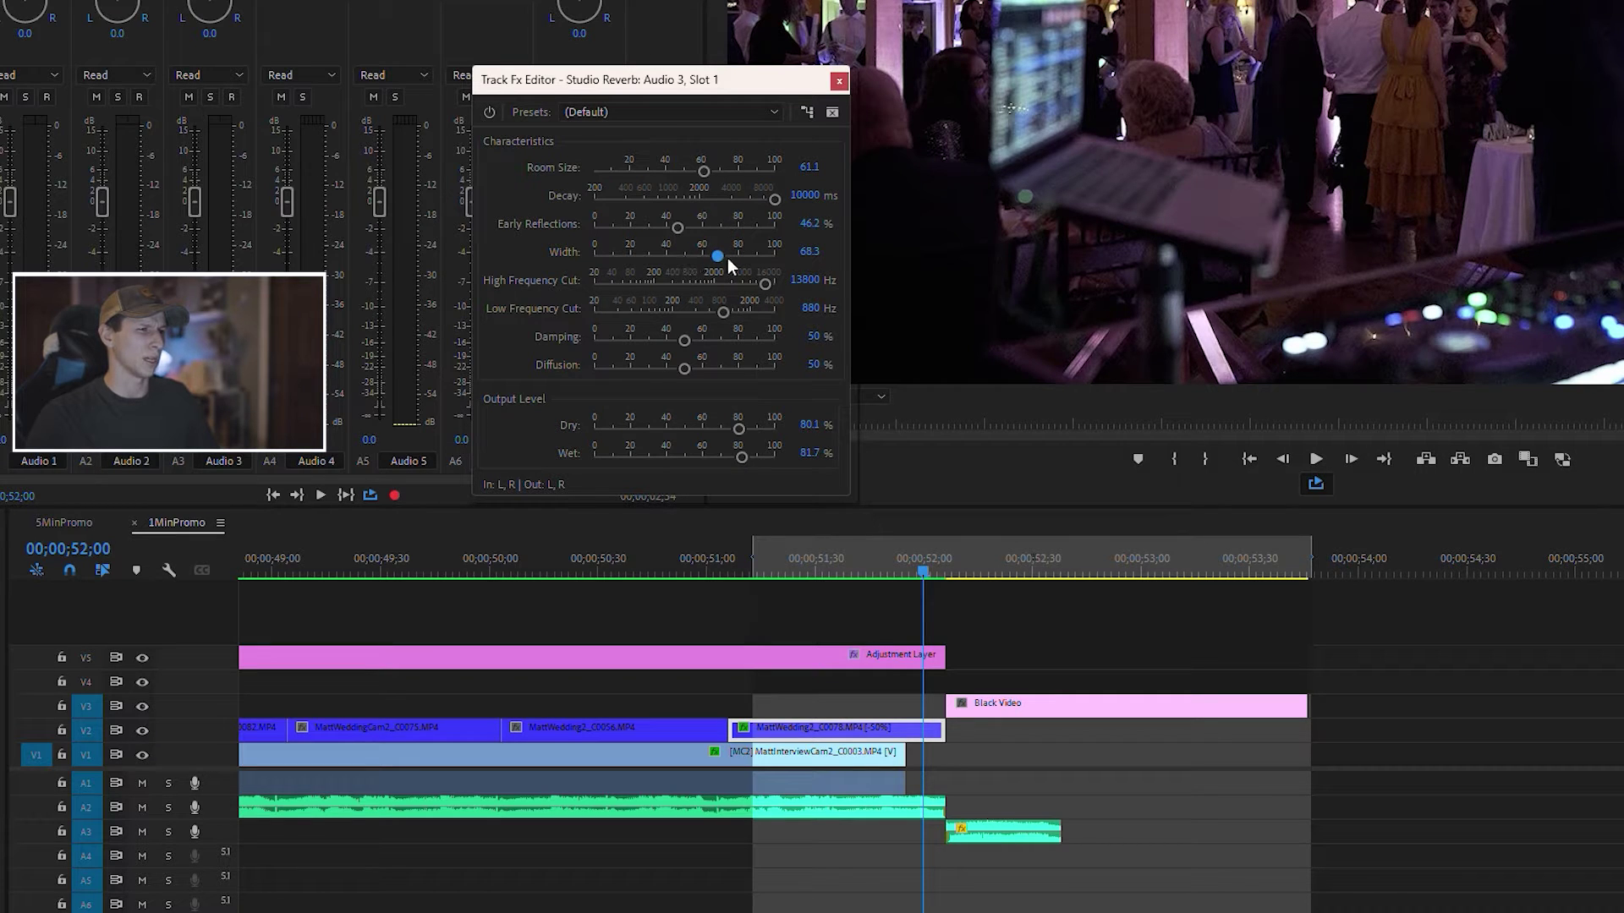
left_click_drag(718, 262, 722, 262)
left_click_drag(826, 555, 789, 553)
key("space")
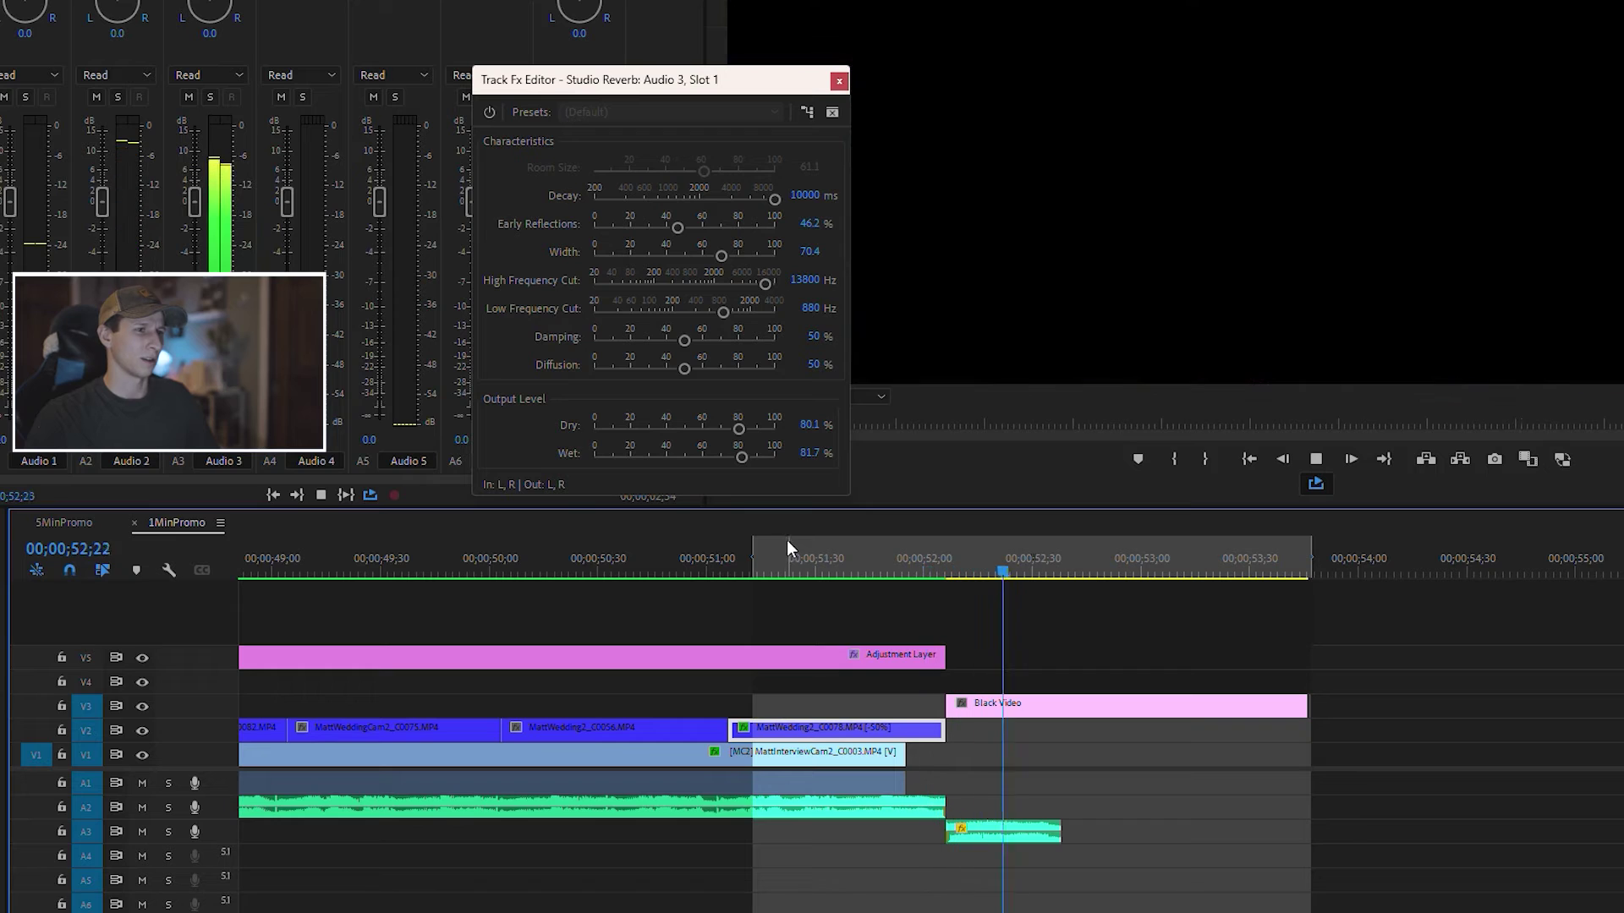
key("space")
key("space")
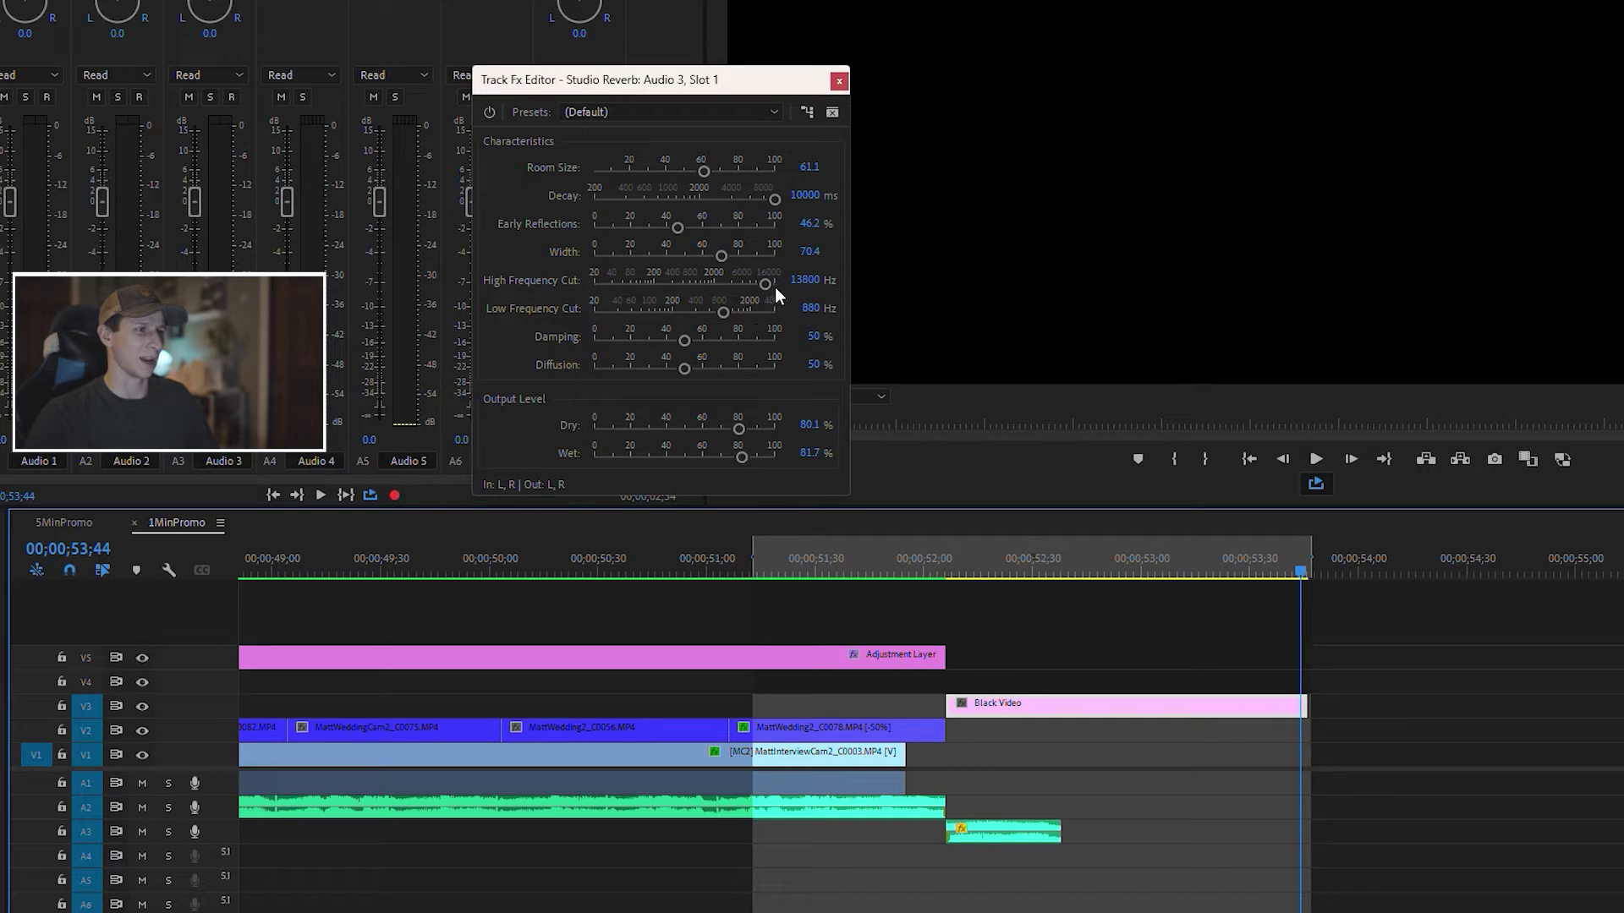
Test the extremes of the High and Low Frequency Cut during playback, and set them to 587 Hz and 1476 Hz.
key("space")
left_click_drag(766, 284, 617, 320)
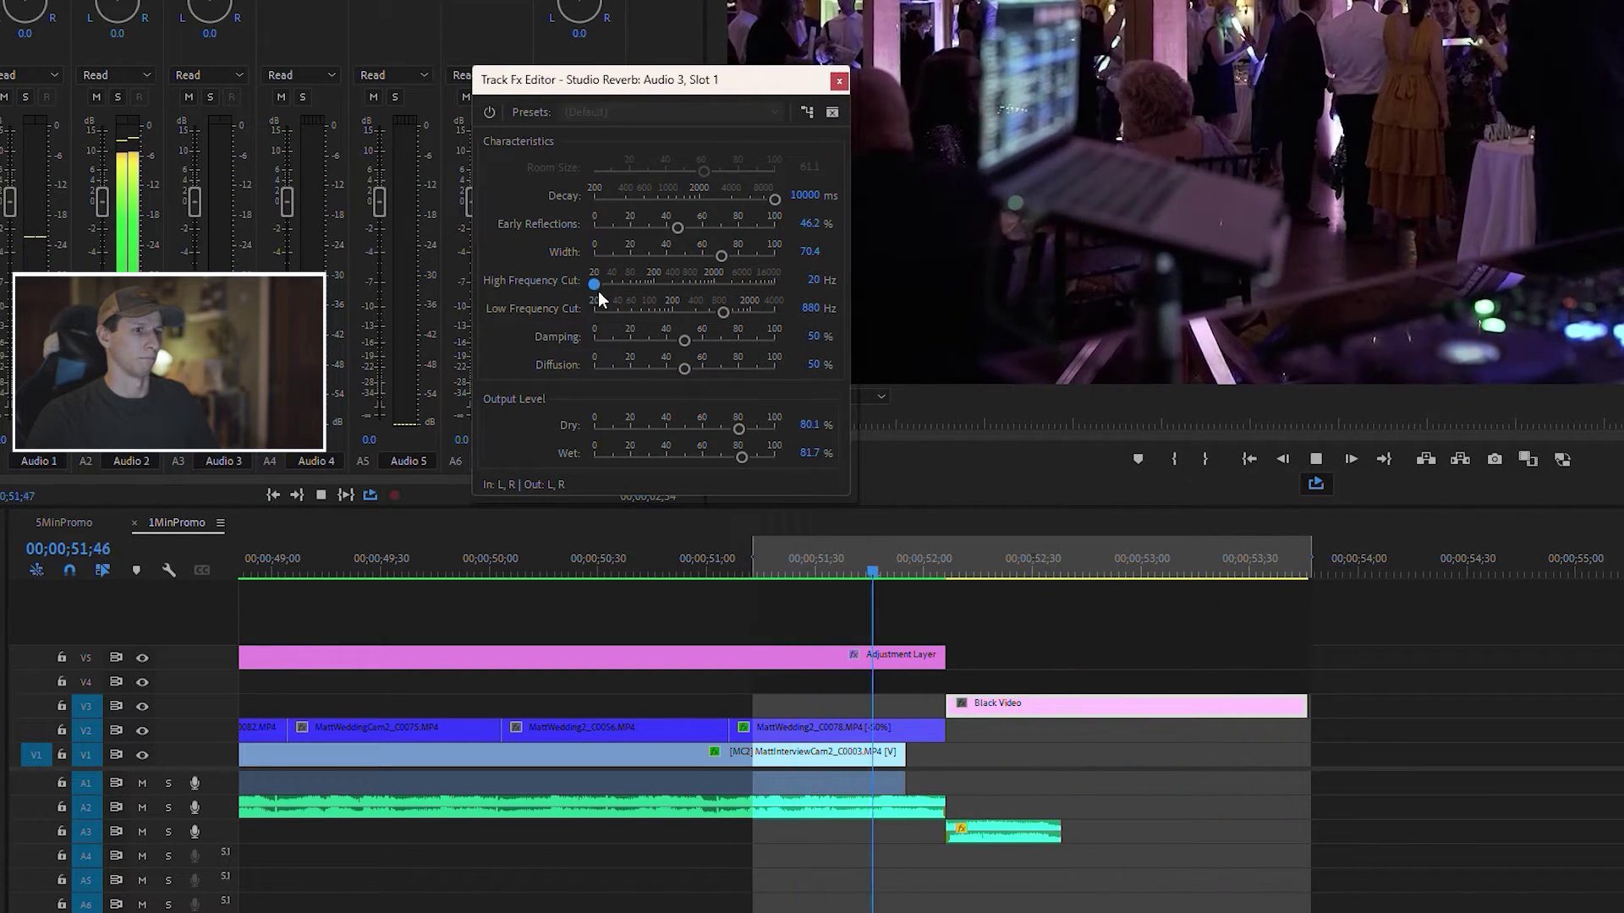
left_click_drag(596, 285, 976, 292)
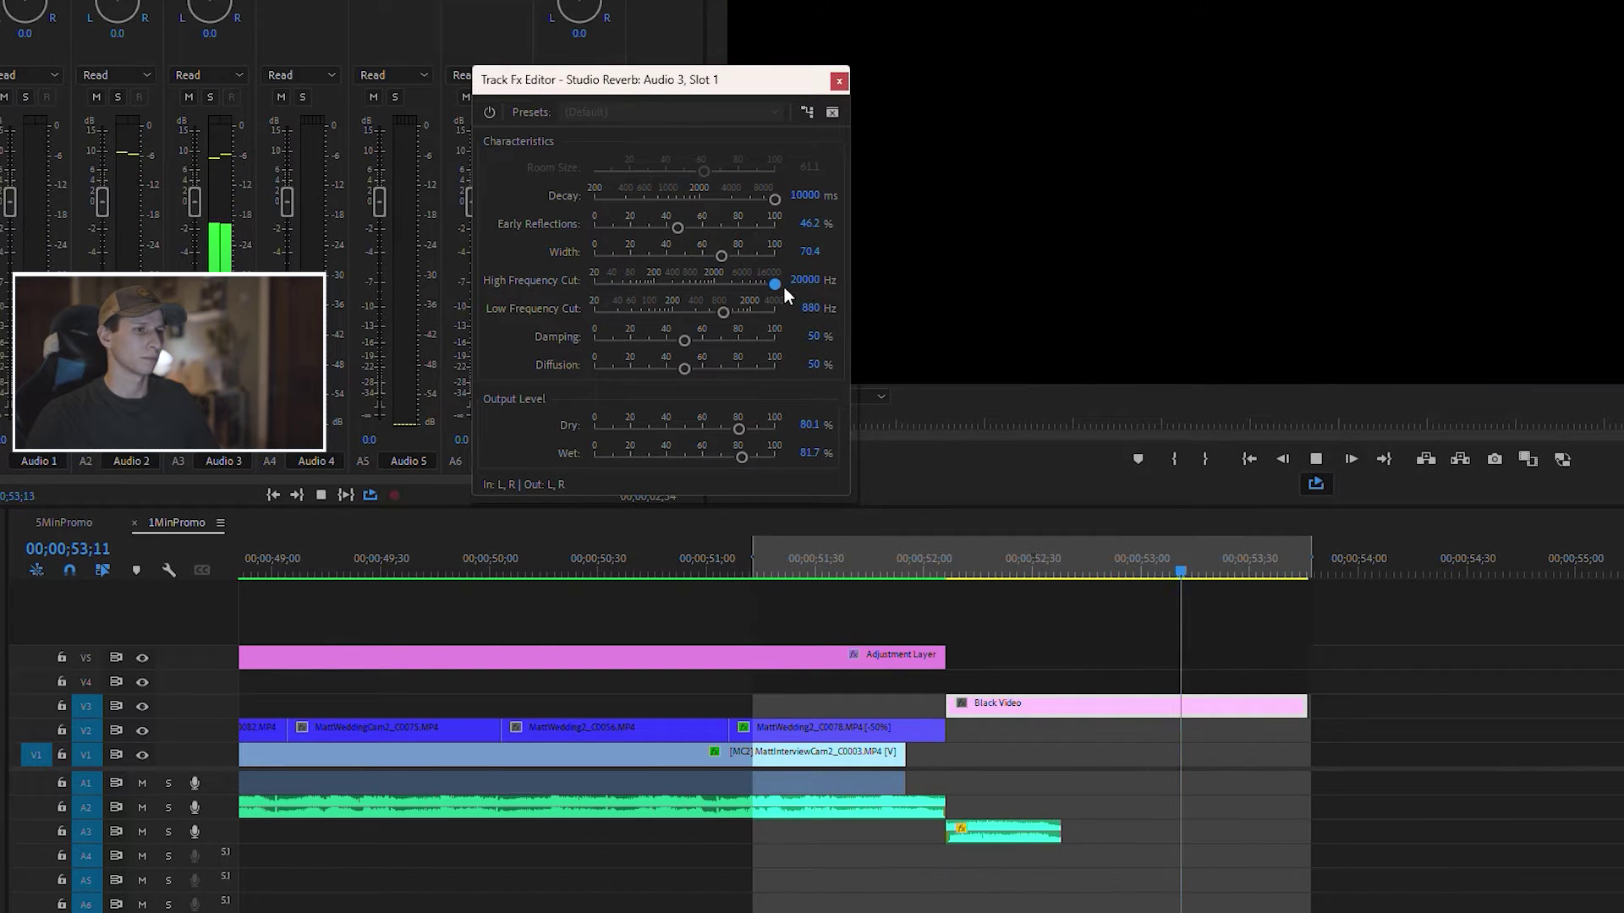
left_click_drag(773, 287, 516, 322)
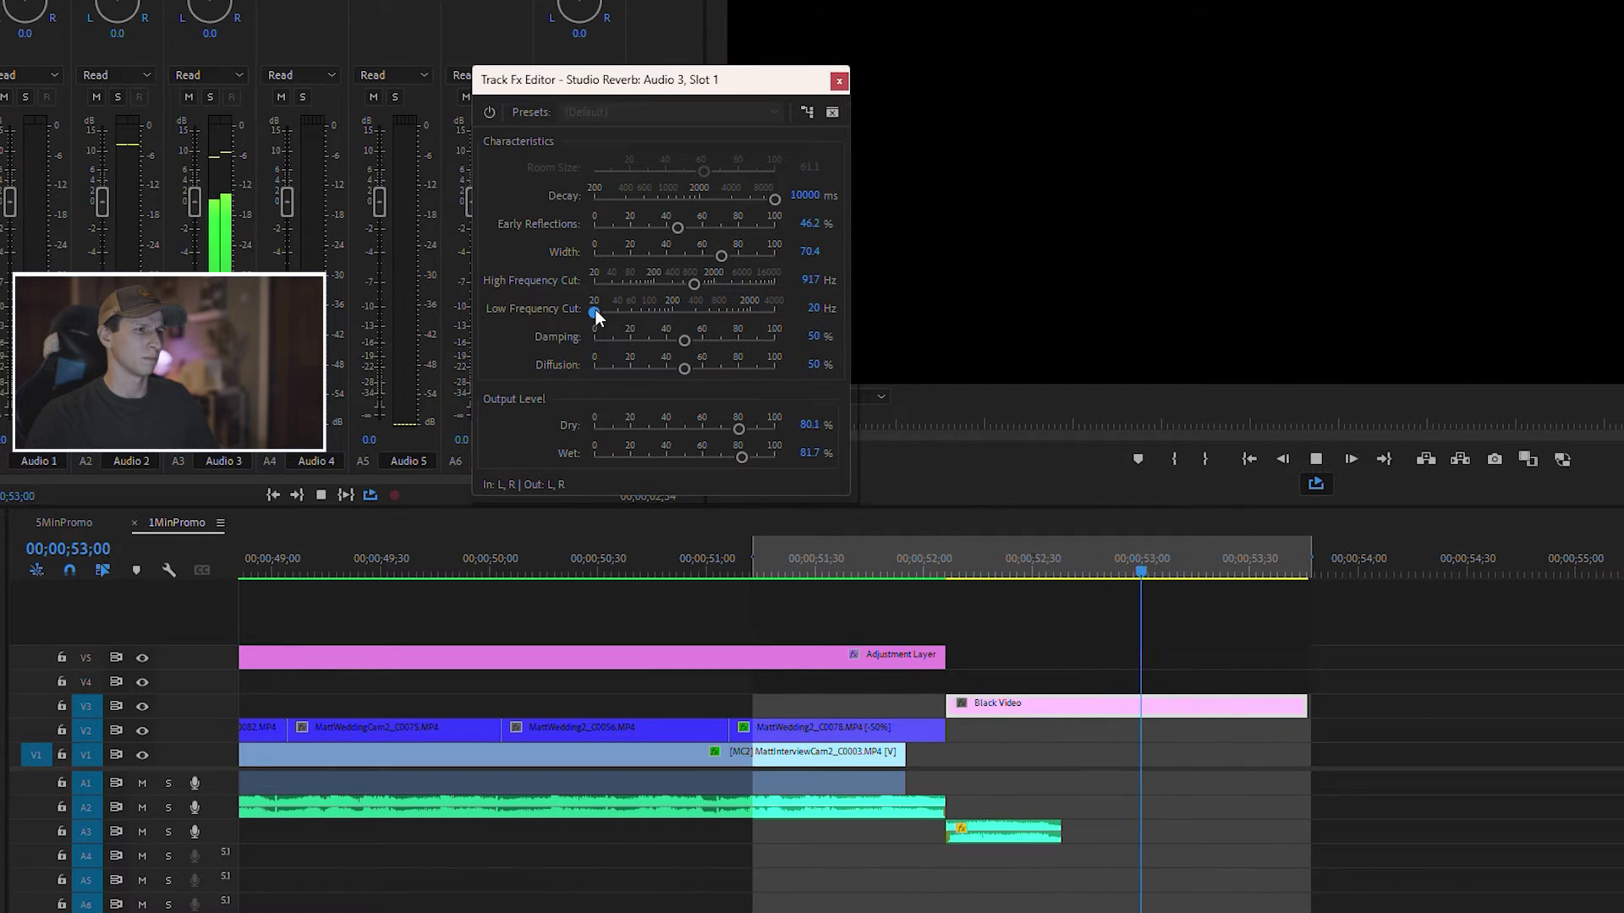
left_click_drag(596, 309, 849, 312)
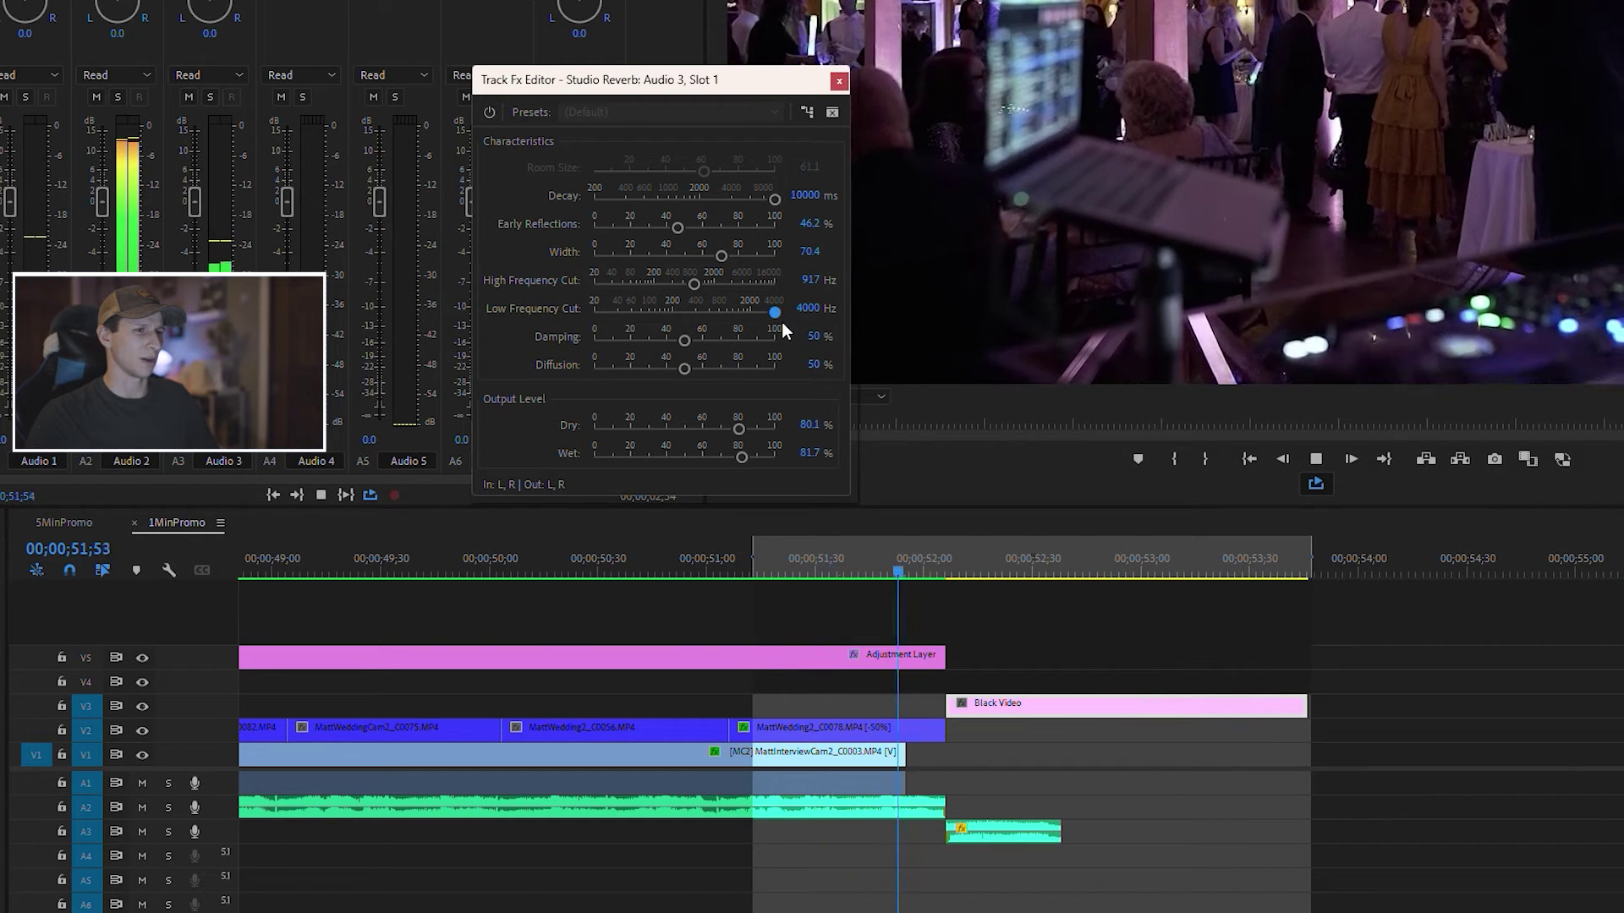
left_click_drag(771, 312, 734, 316)
key("space")
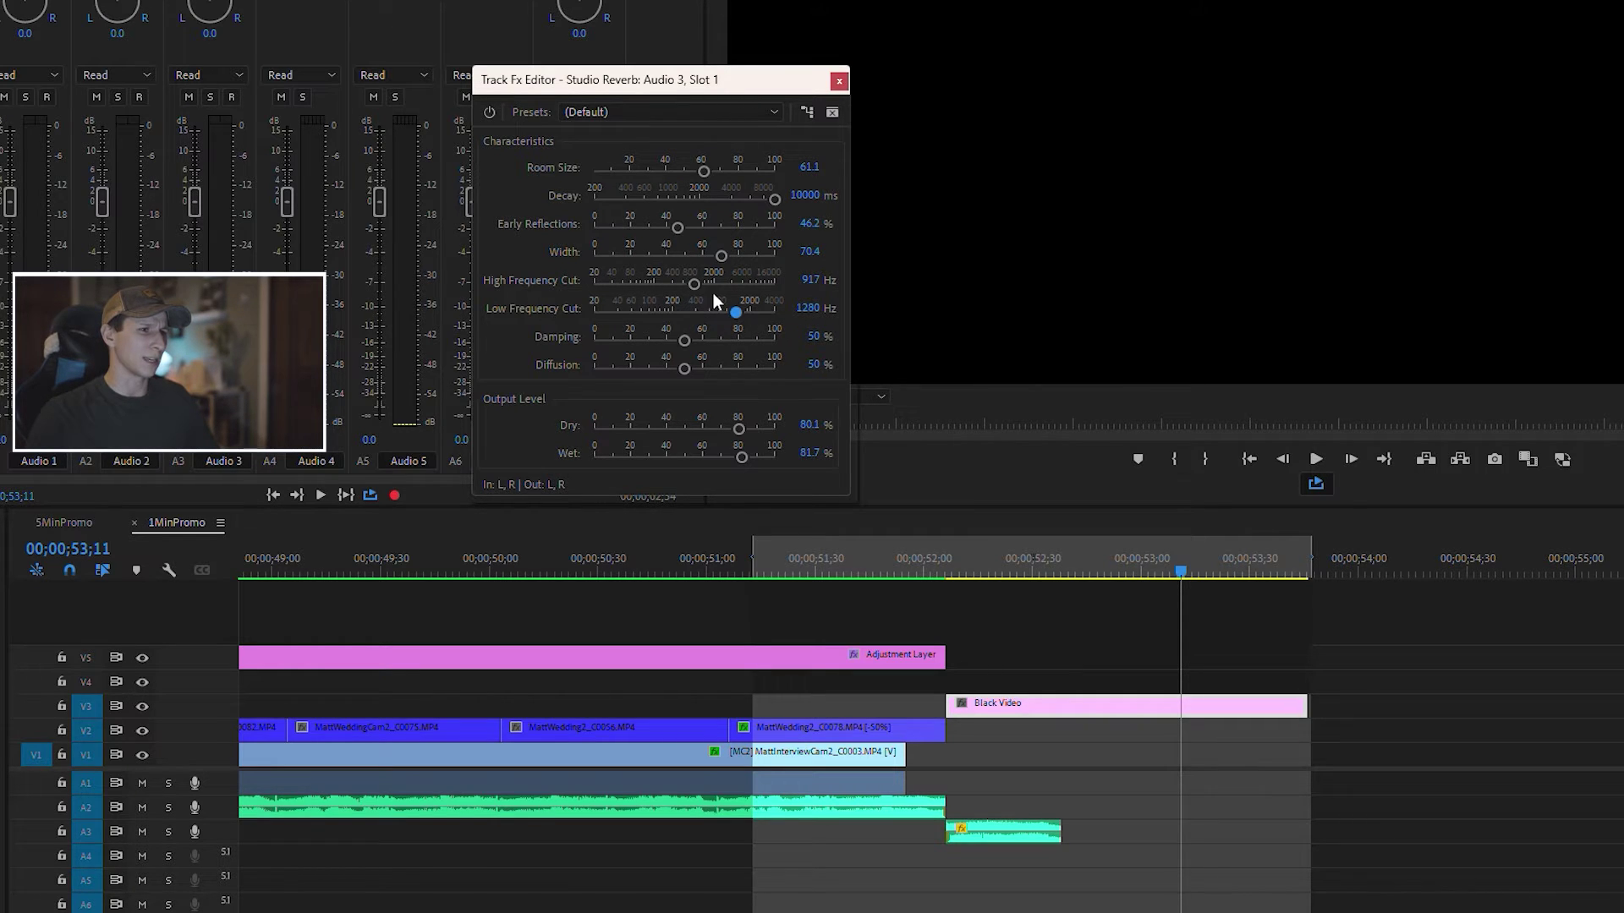
left_click_drag(694, 284, 684, 284)
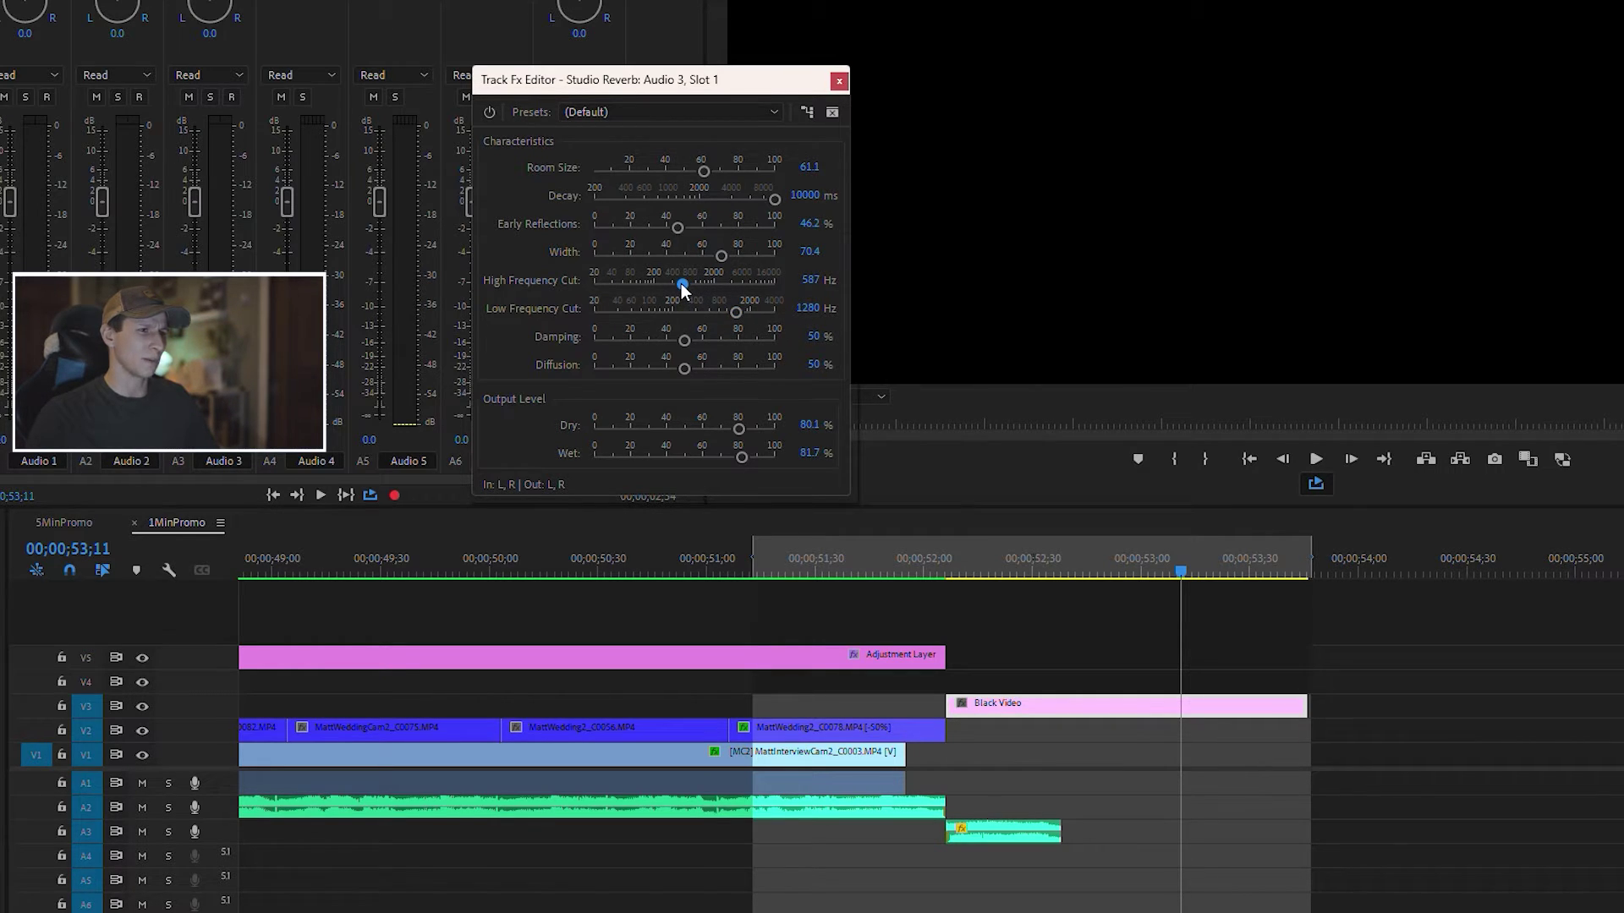
left_click_drag(737, 313, 742, 312)
key("space")
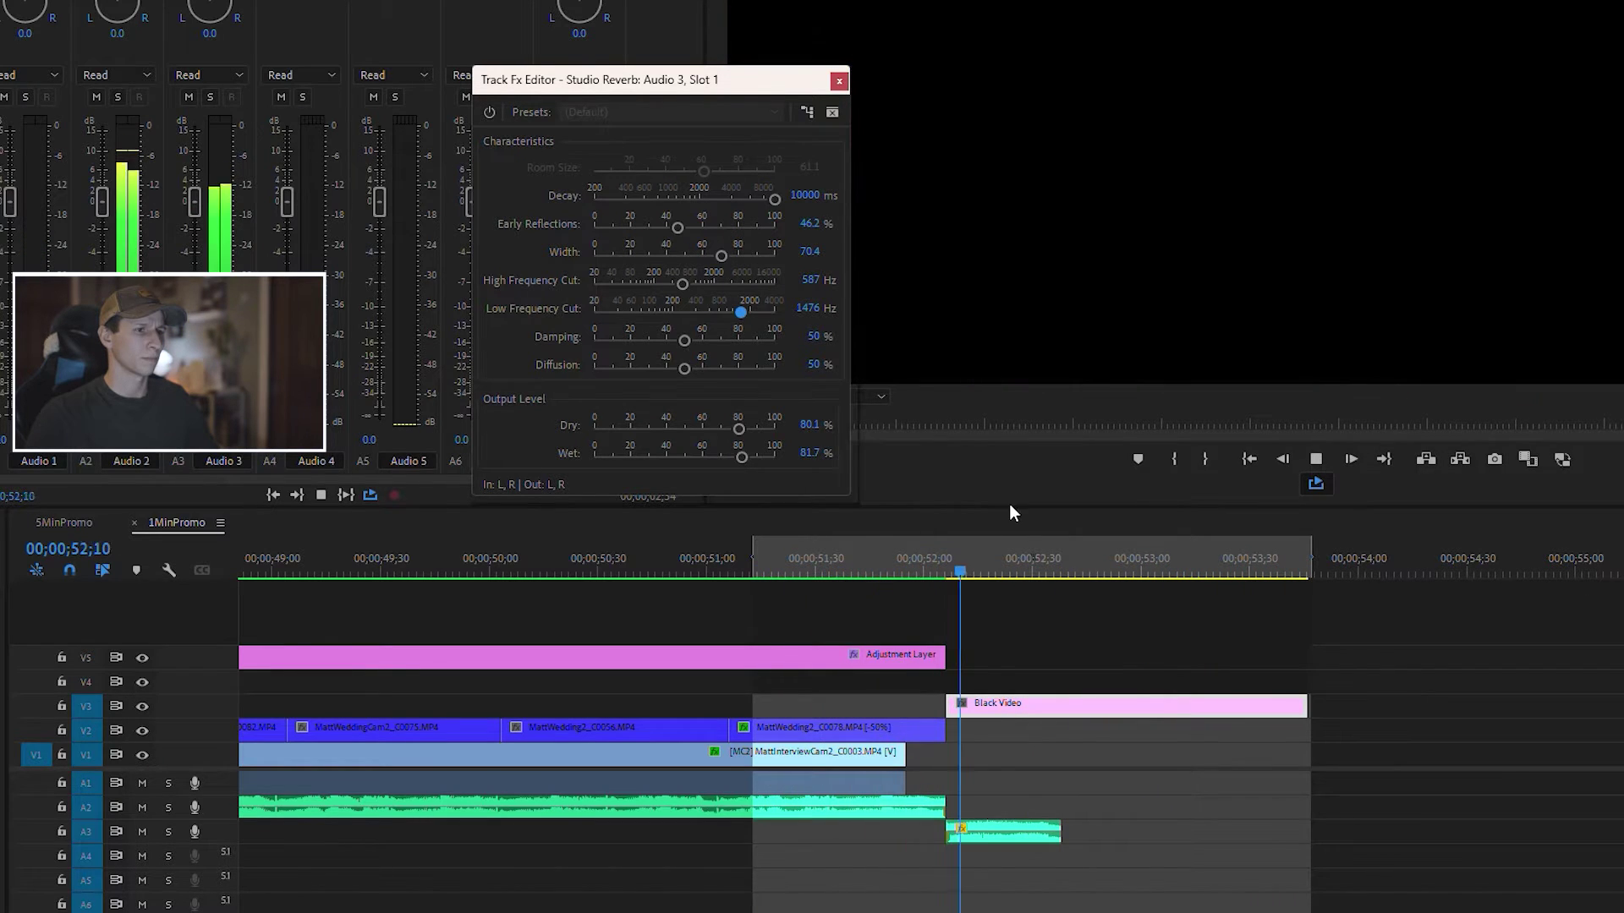
key("space")
Set the reverb's Damping to 80.1% while the marked range plays.
key("space")
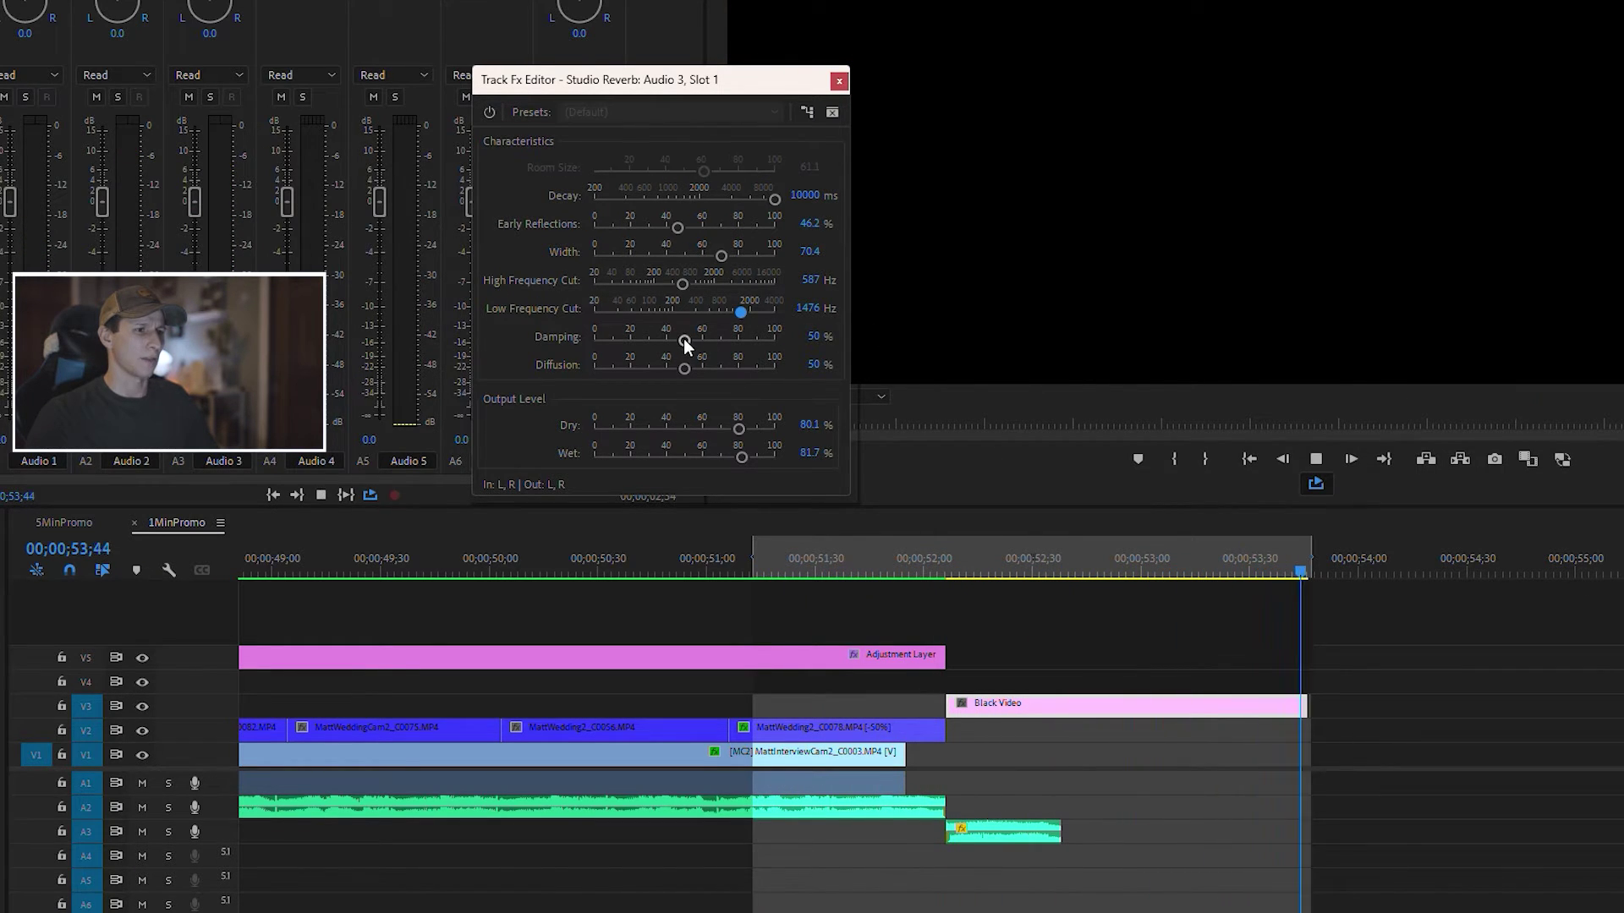
left_click_drag(683, 338, 739, 348)
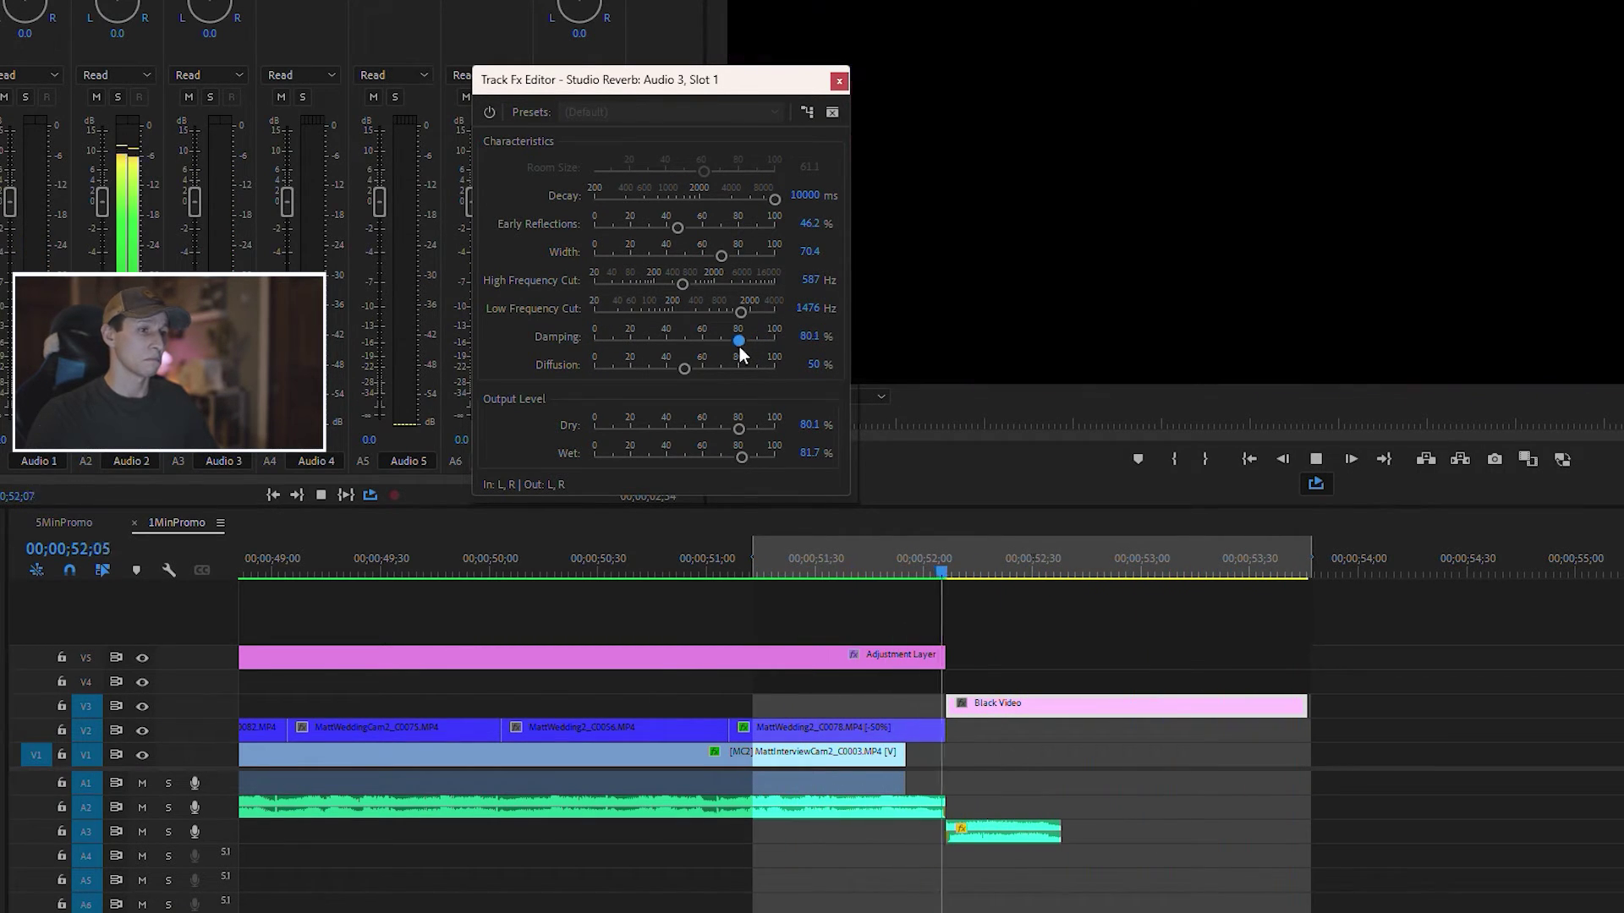
key("space")
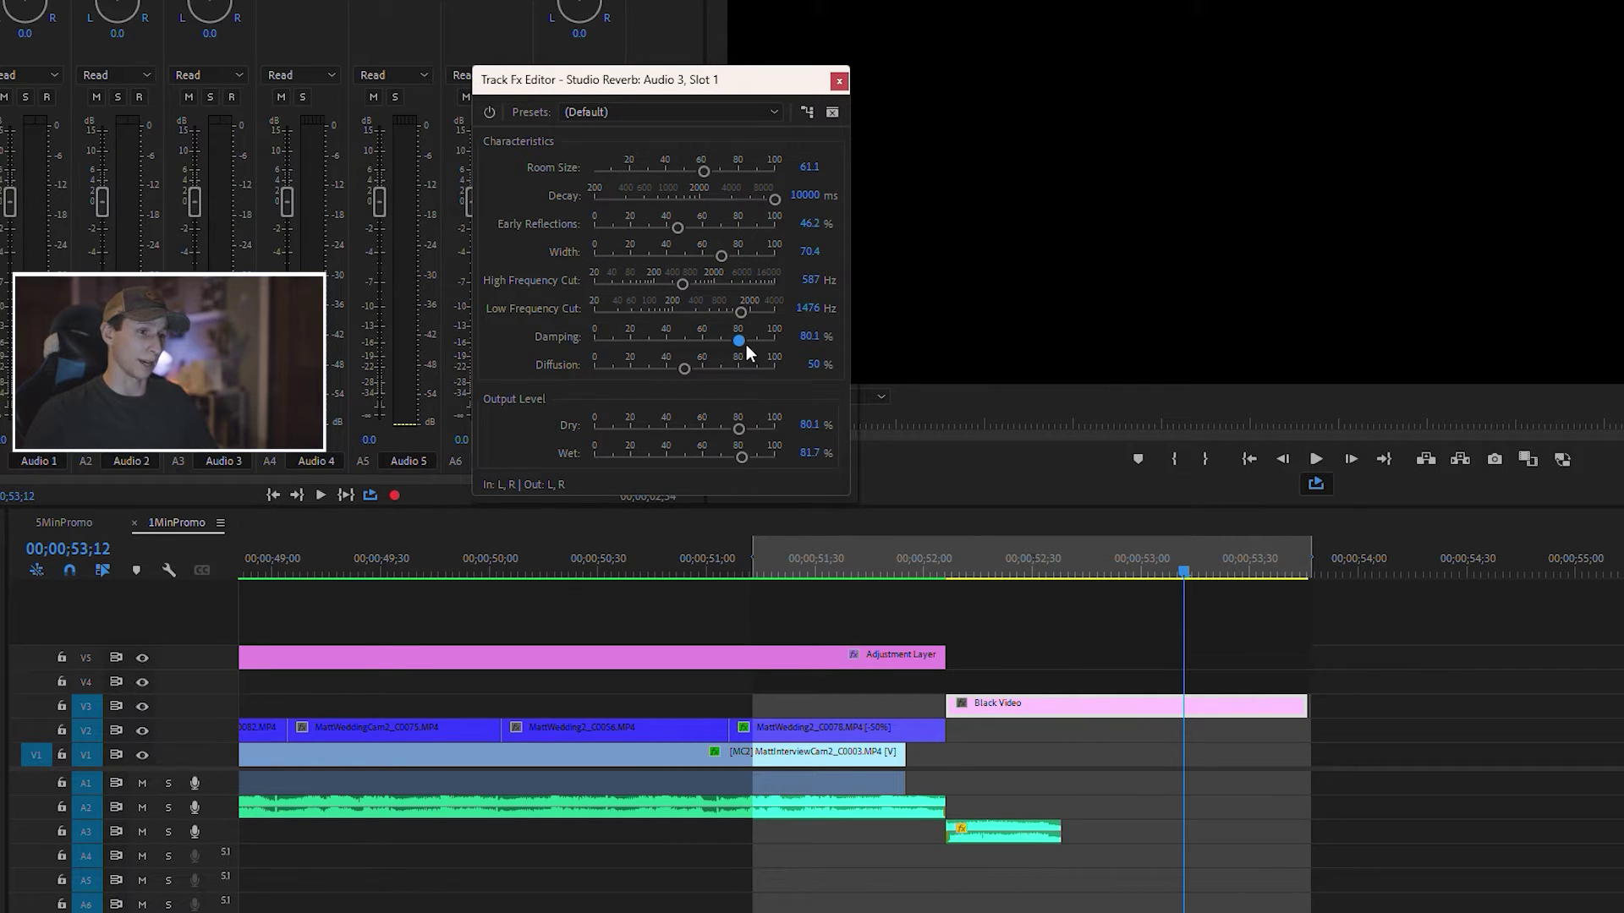
Try the reverb's Diffusion at 100%, set it to 24.2%, and listen to the ending again.
key("space")
left_click_drag(687, 368, 1130, 358)
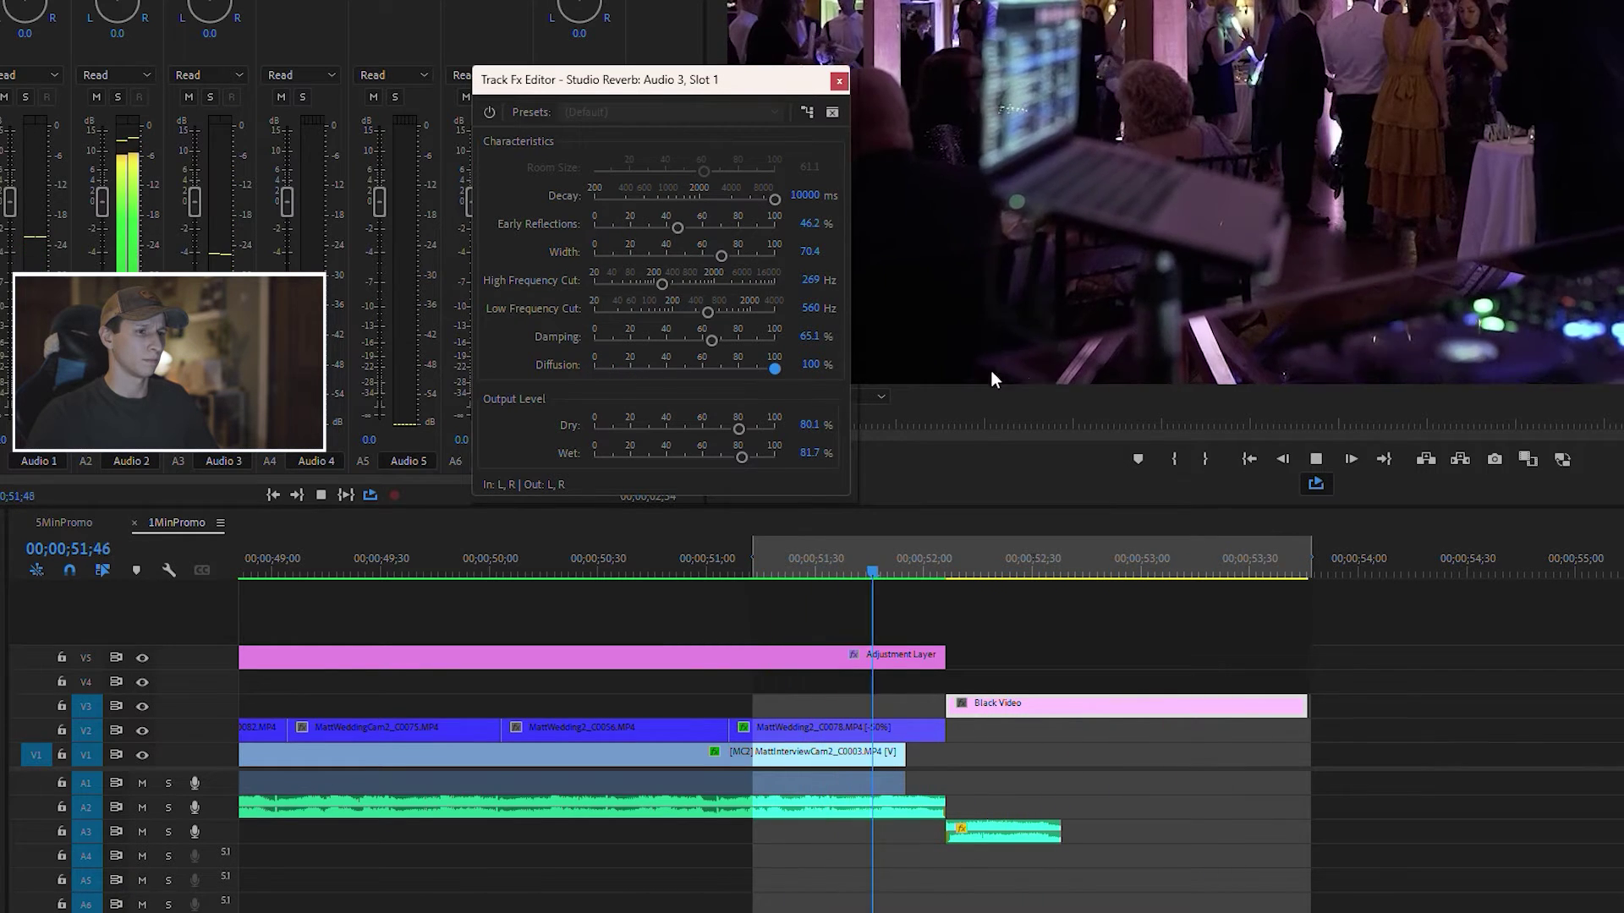
left_click_drag(773, 369, 643, 374)
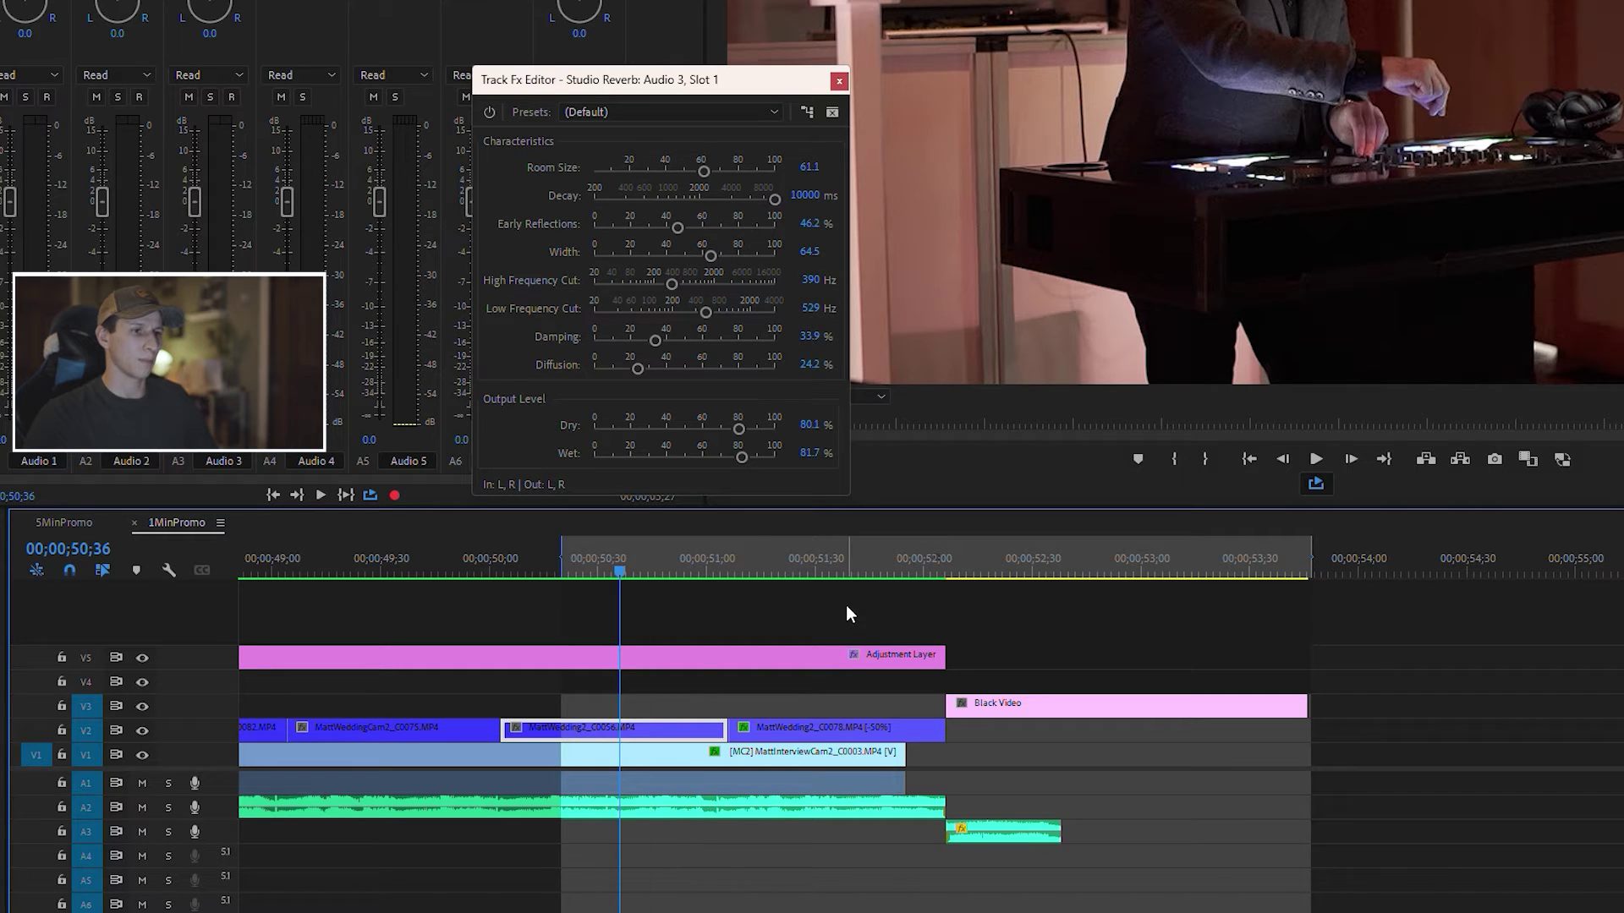
key("space")
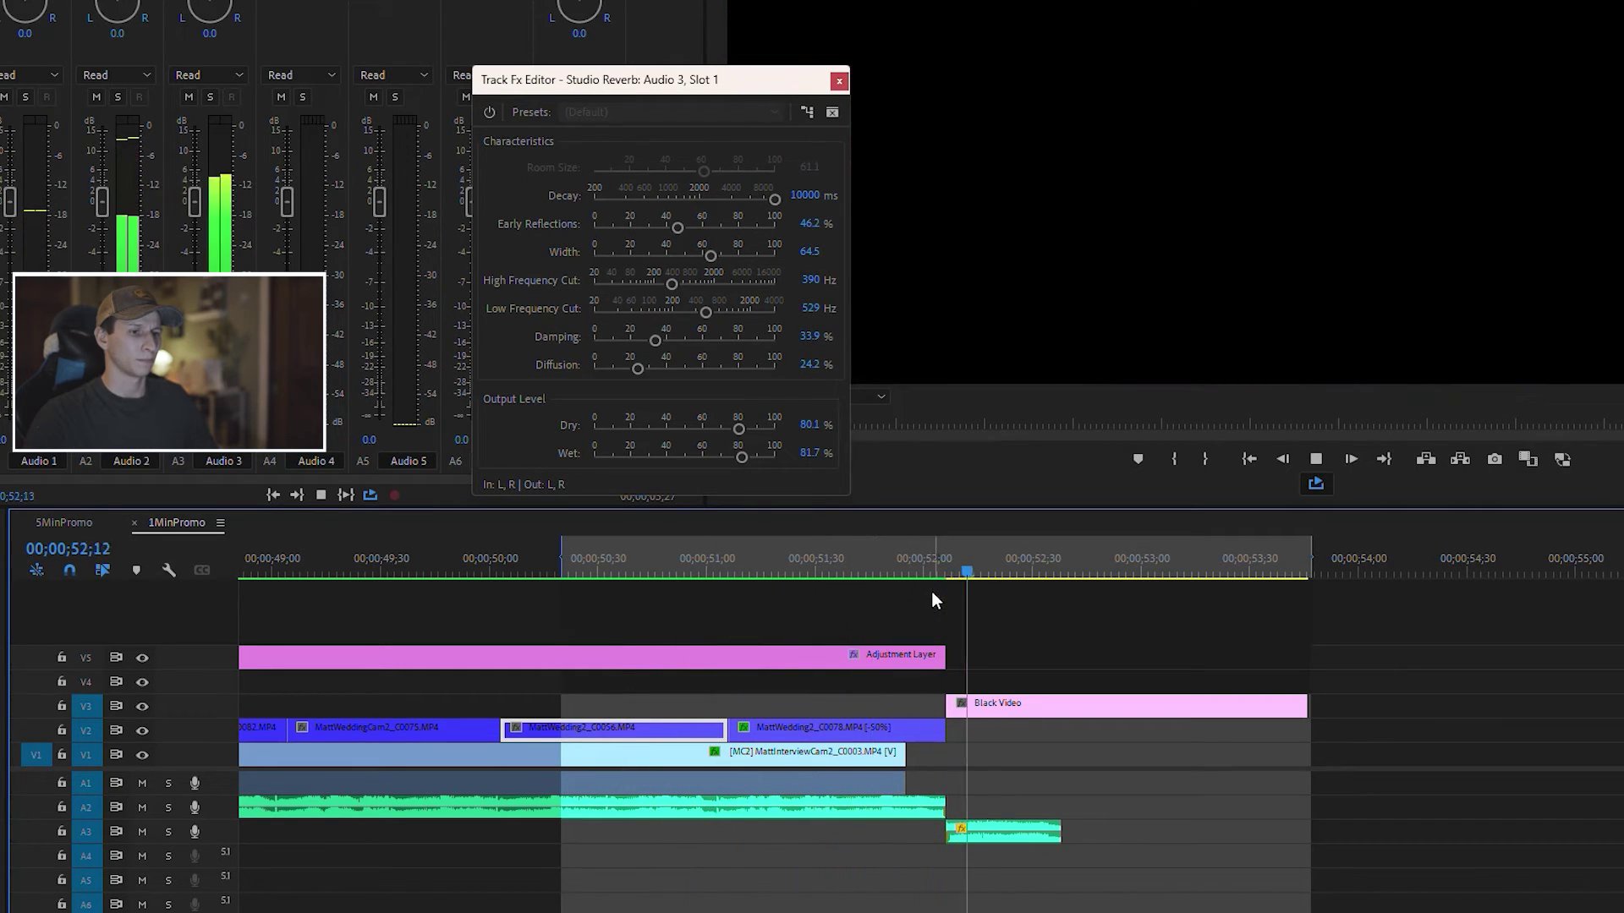
left_click(973, 626)
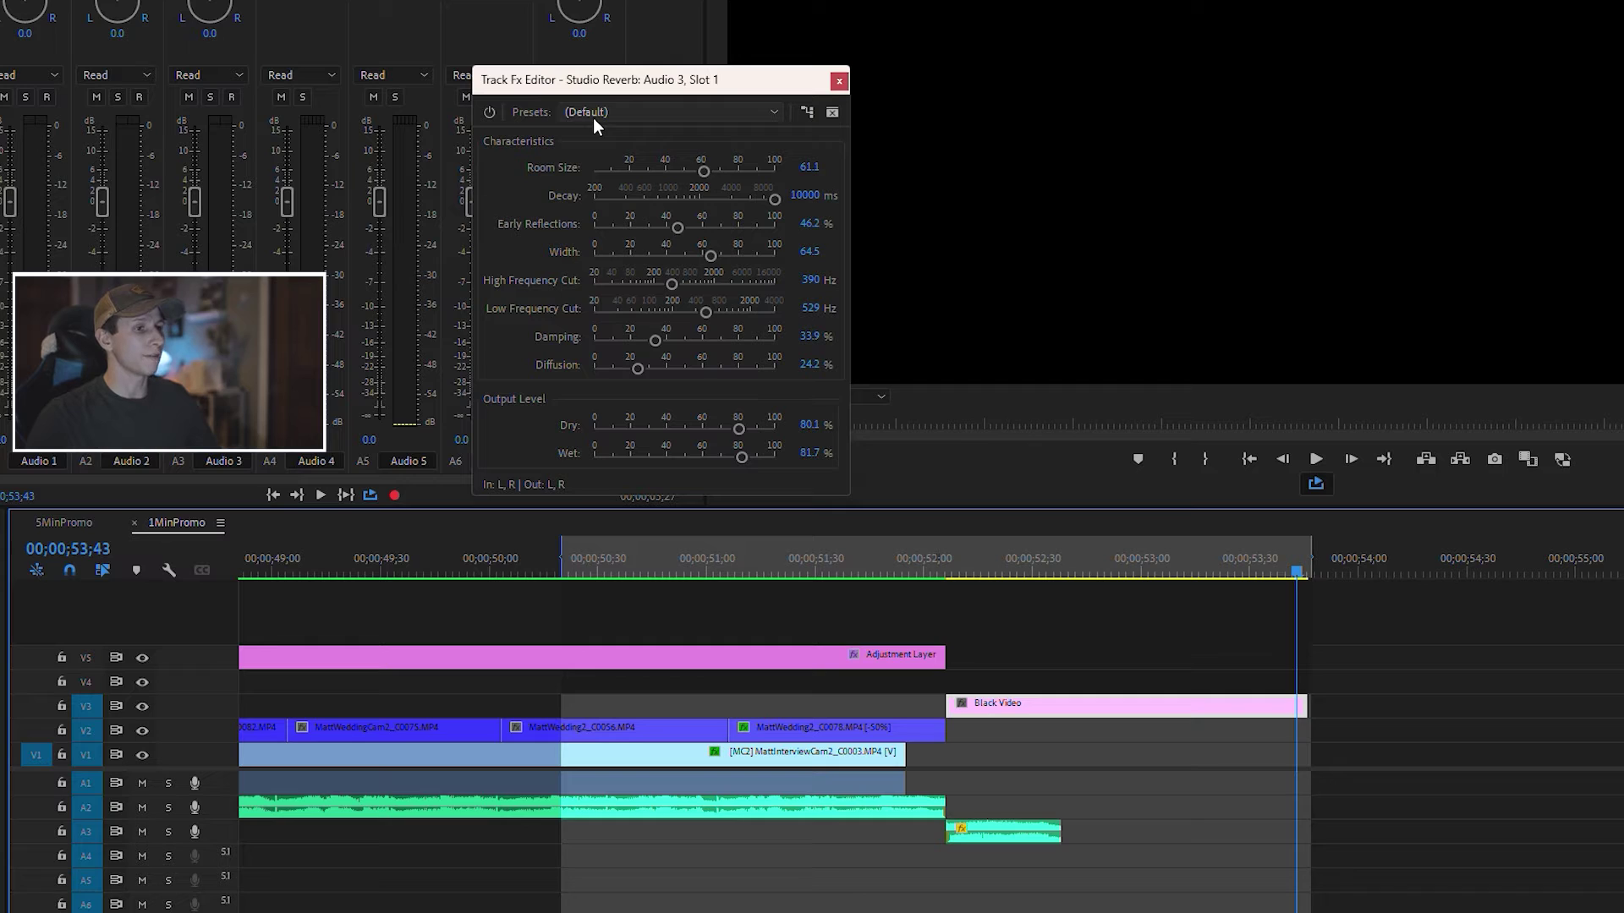
Close the Studio Reverb editor and place the playhead at 00;00;52;27 within the isolated last beat.
left_click(839, 81)
left_click(1007, 575)
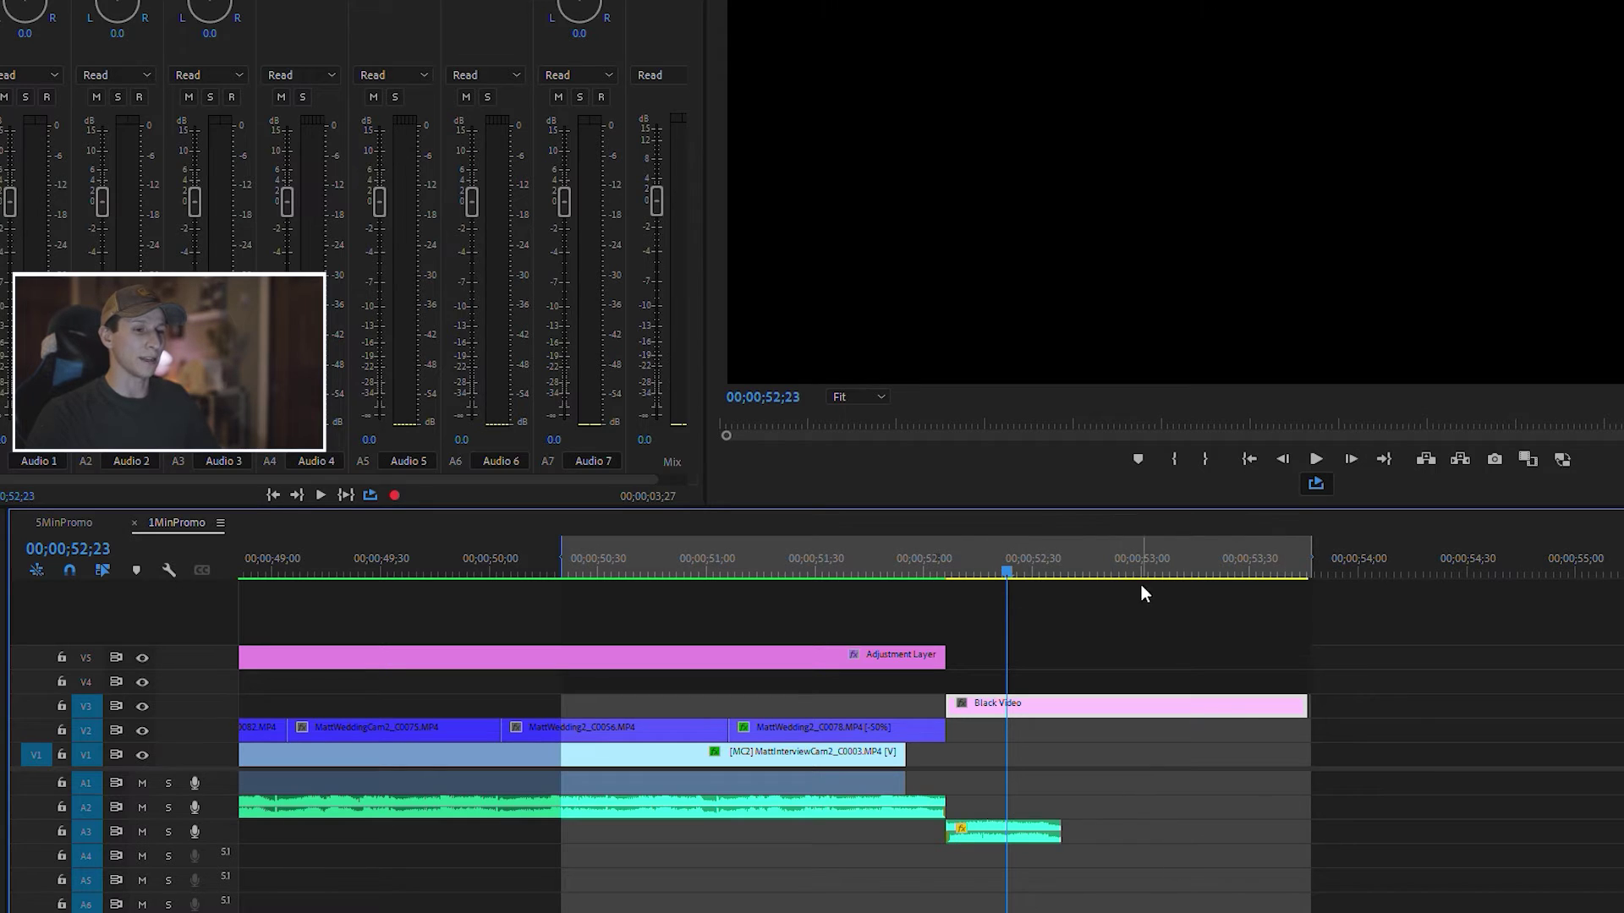
left_click_drag(1030, 568, 1007, 571)
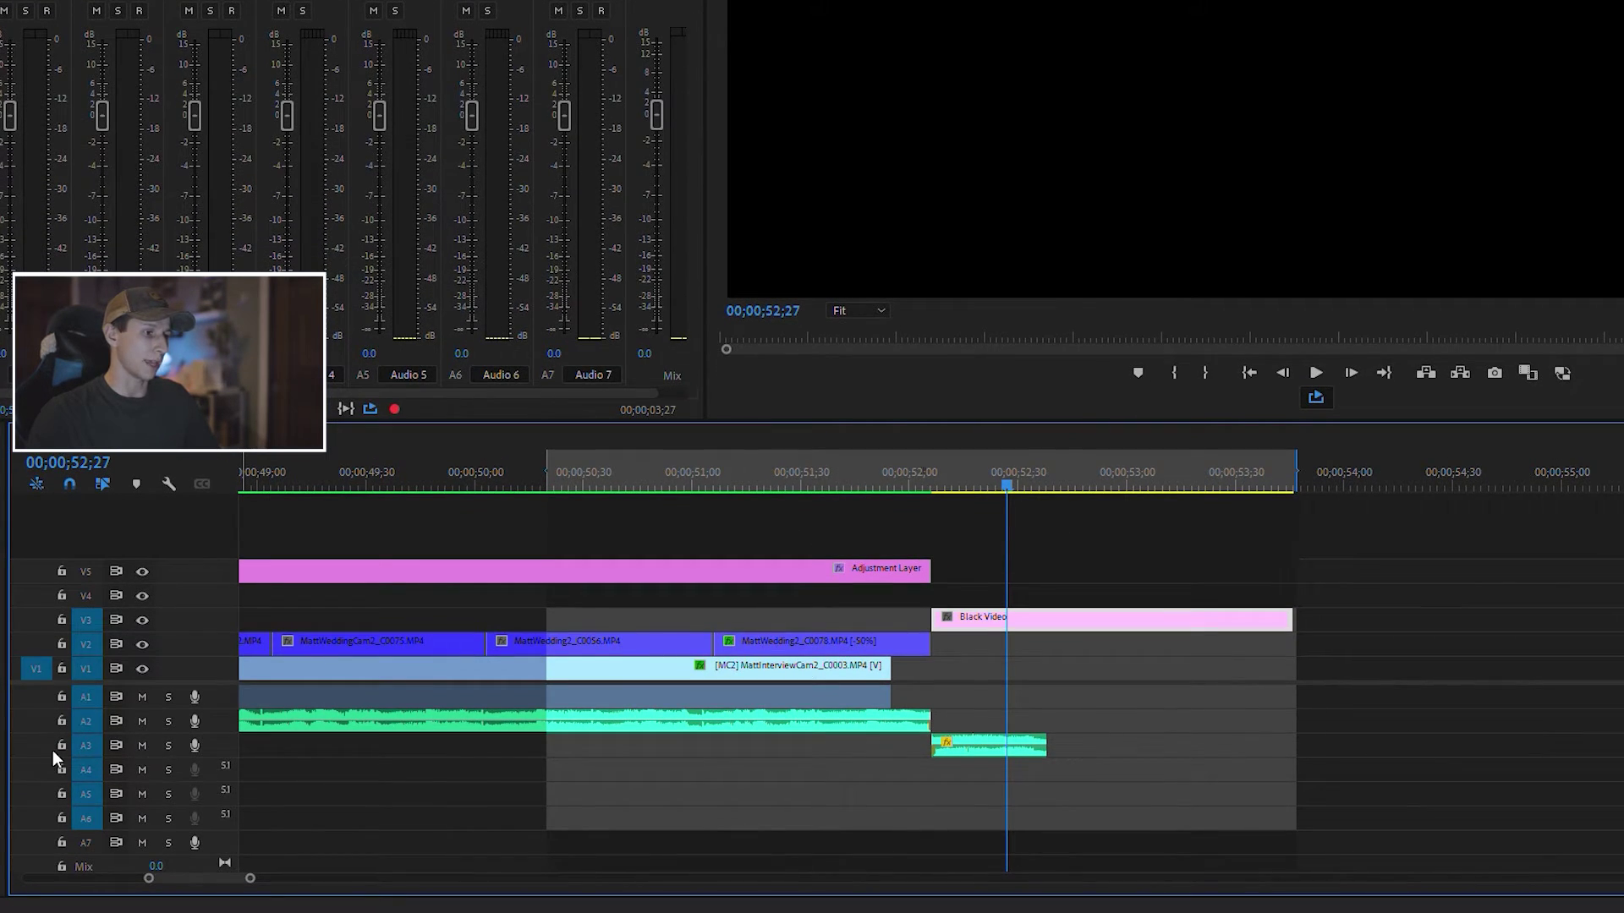
Expand the Audio 3 track and display its track volume keyframes.
double_click(217, 746)
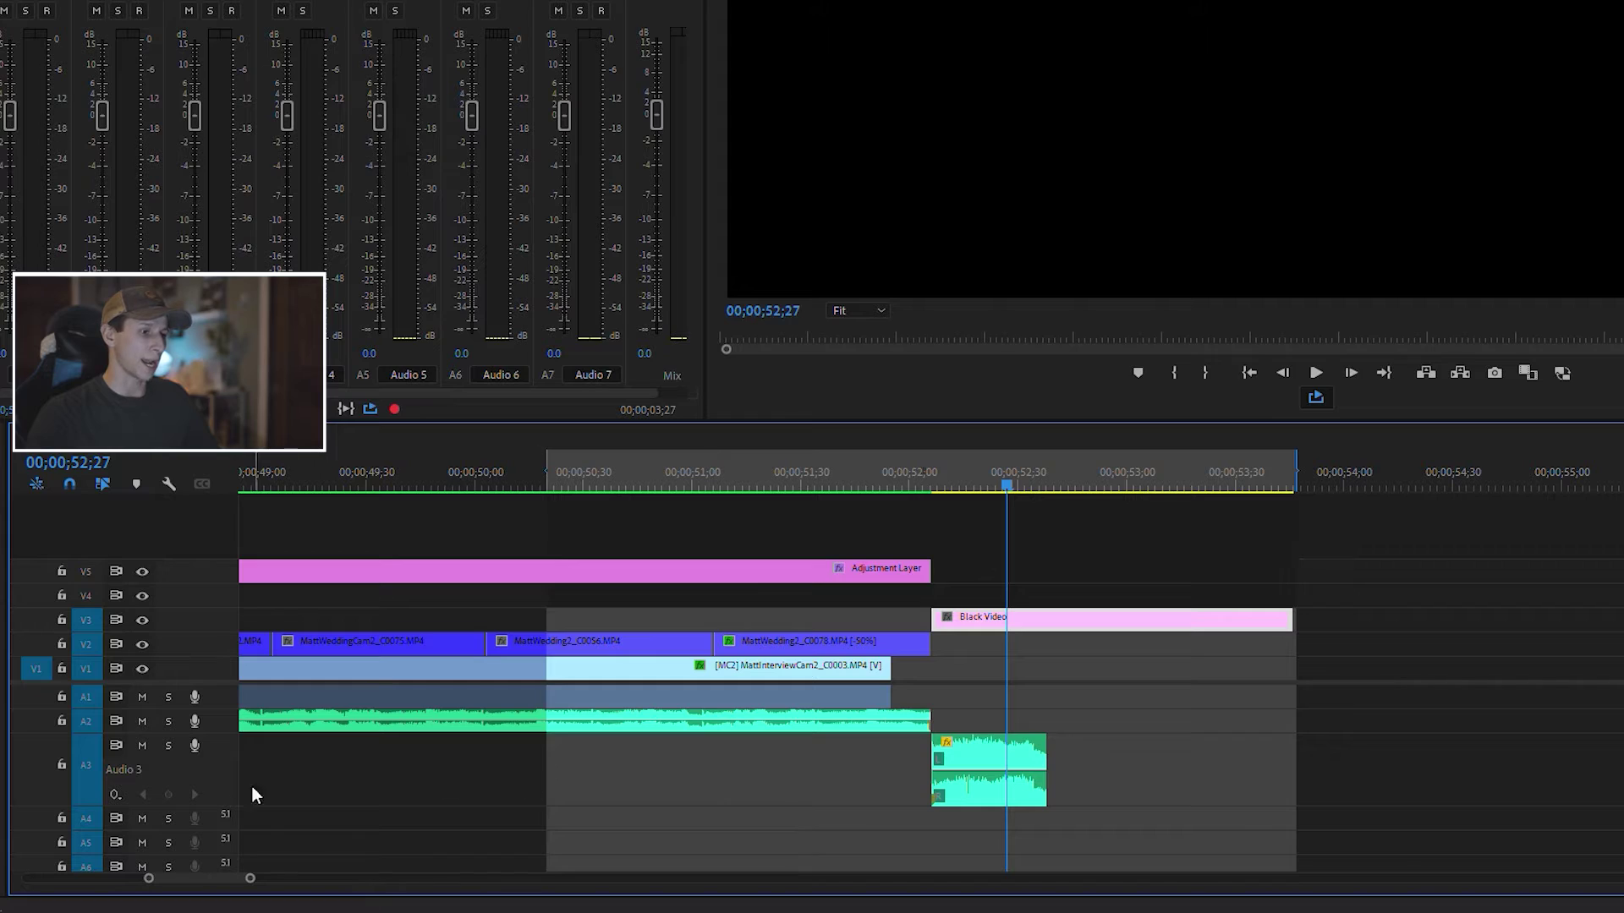
left_click(116, 794)
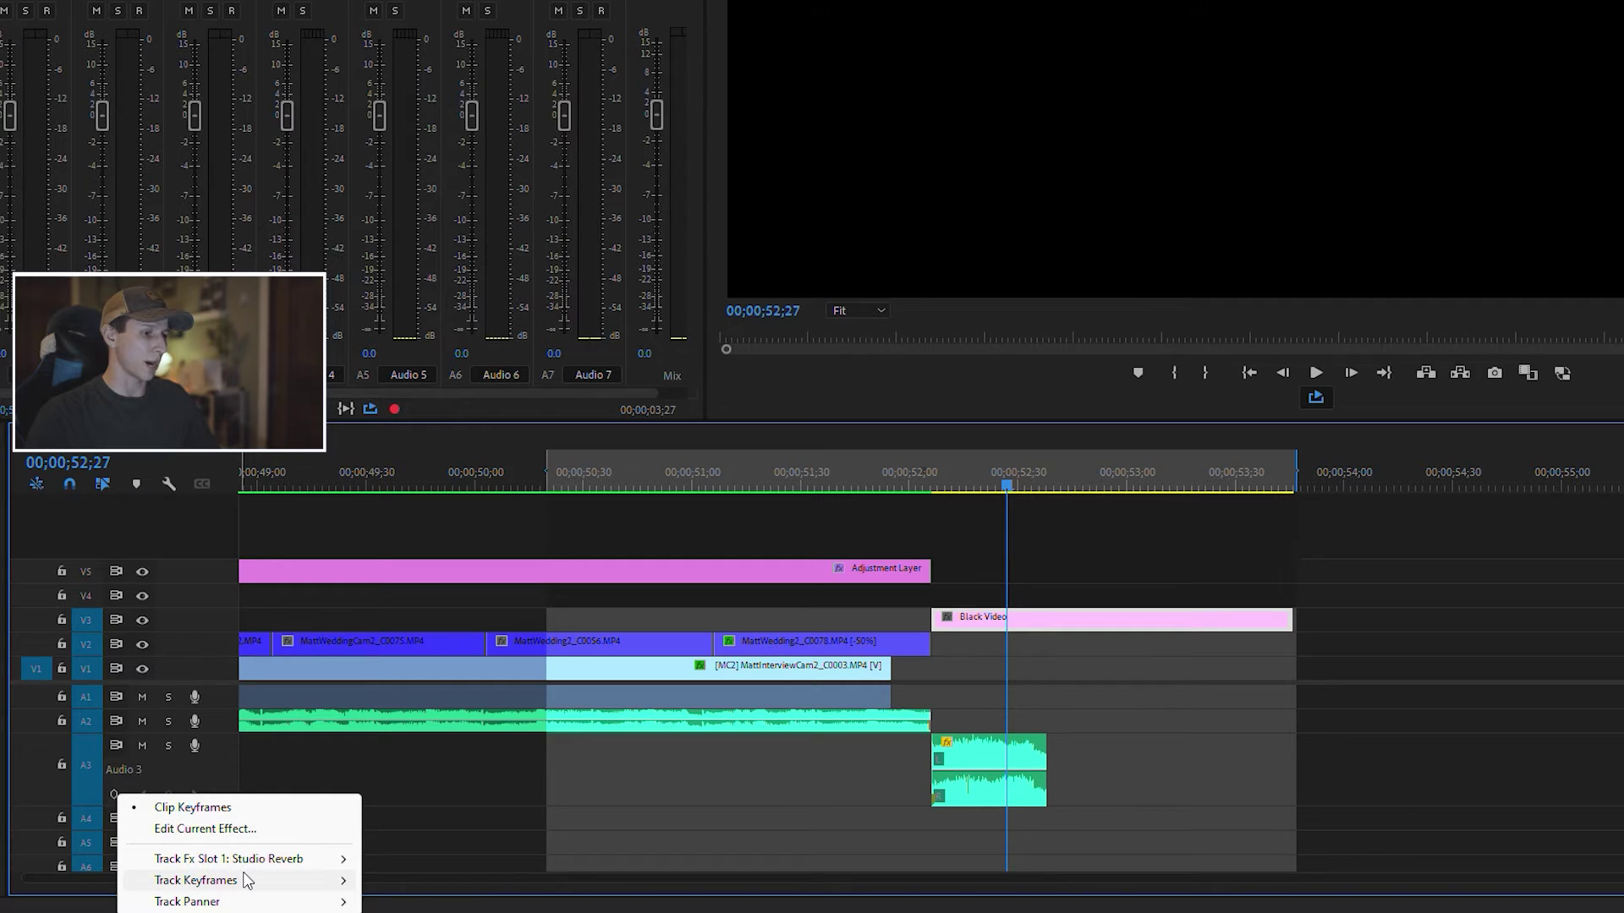
mouse_move(247, 880)
left_click(426, 882)
key("equal")
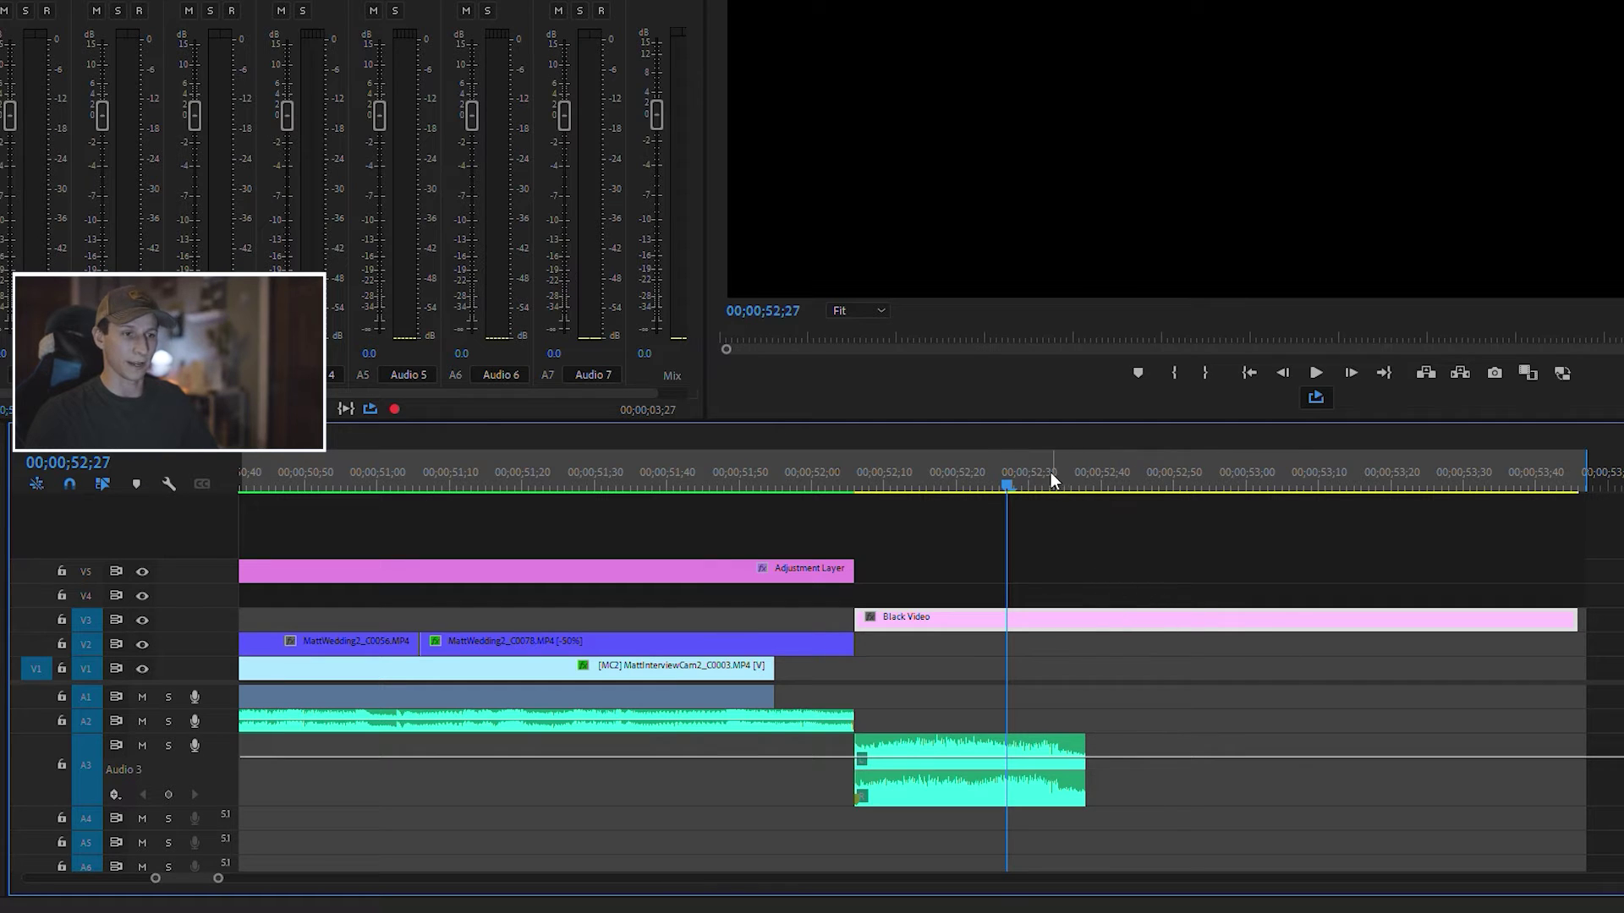
Add Audio 3 volume keyframes at 00;00;52;35 and the Black Video's end, lowering the last one to fade out the reverb tail.
left_click_drag(1030, 472, 1067, 482)
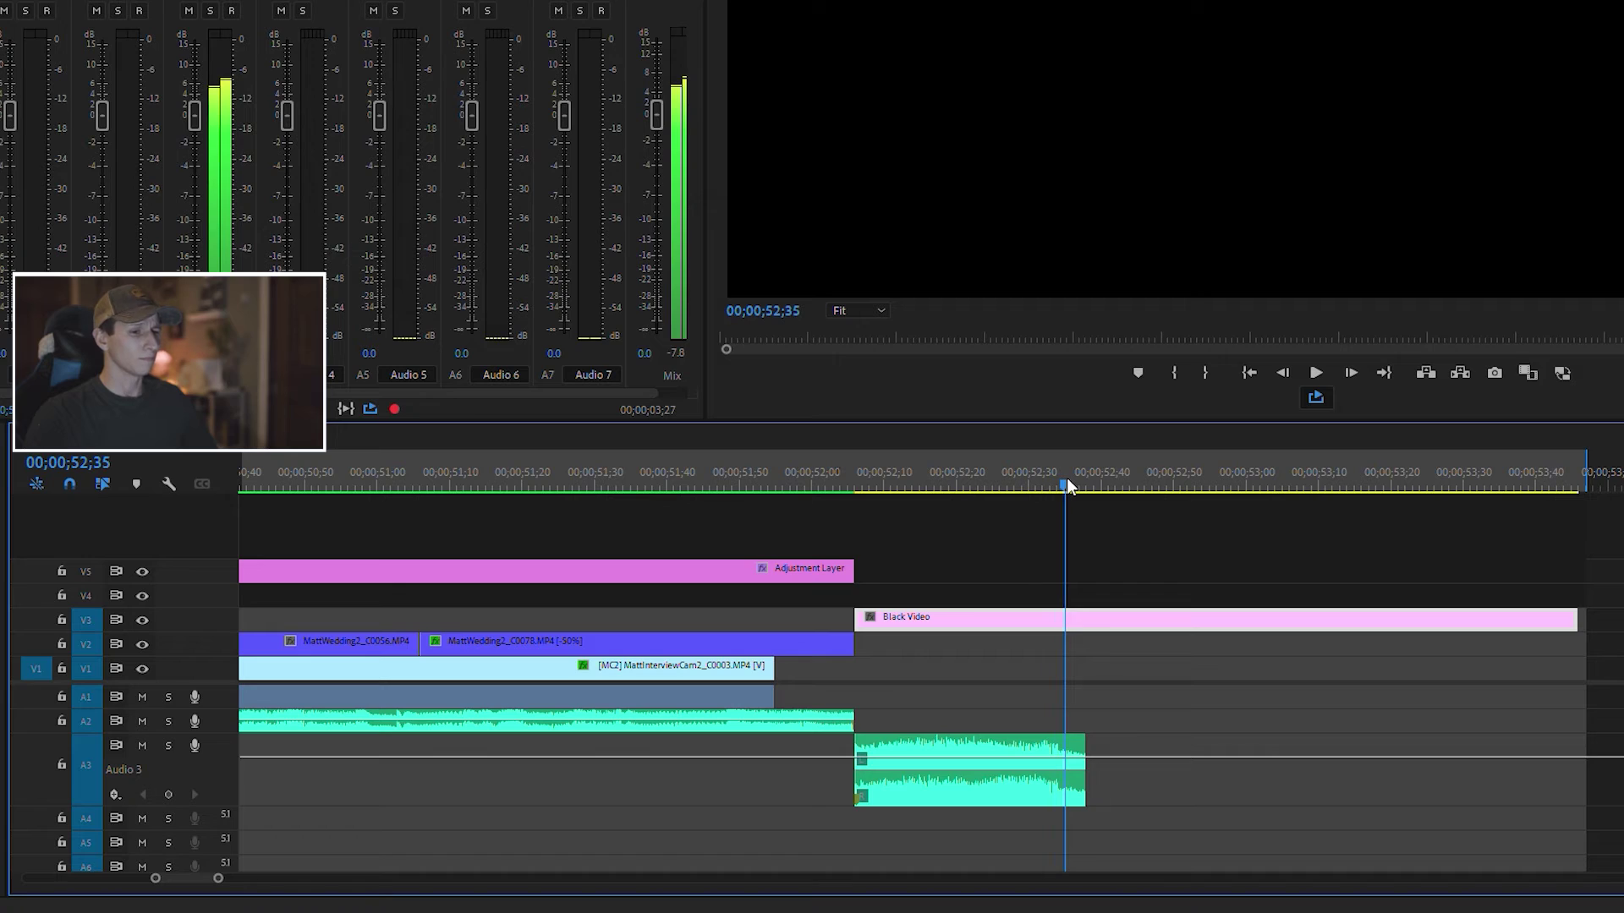
left_click_drag(1078, 489, 1064, 486)
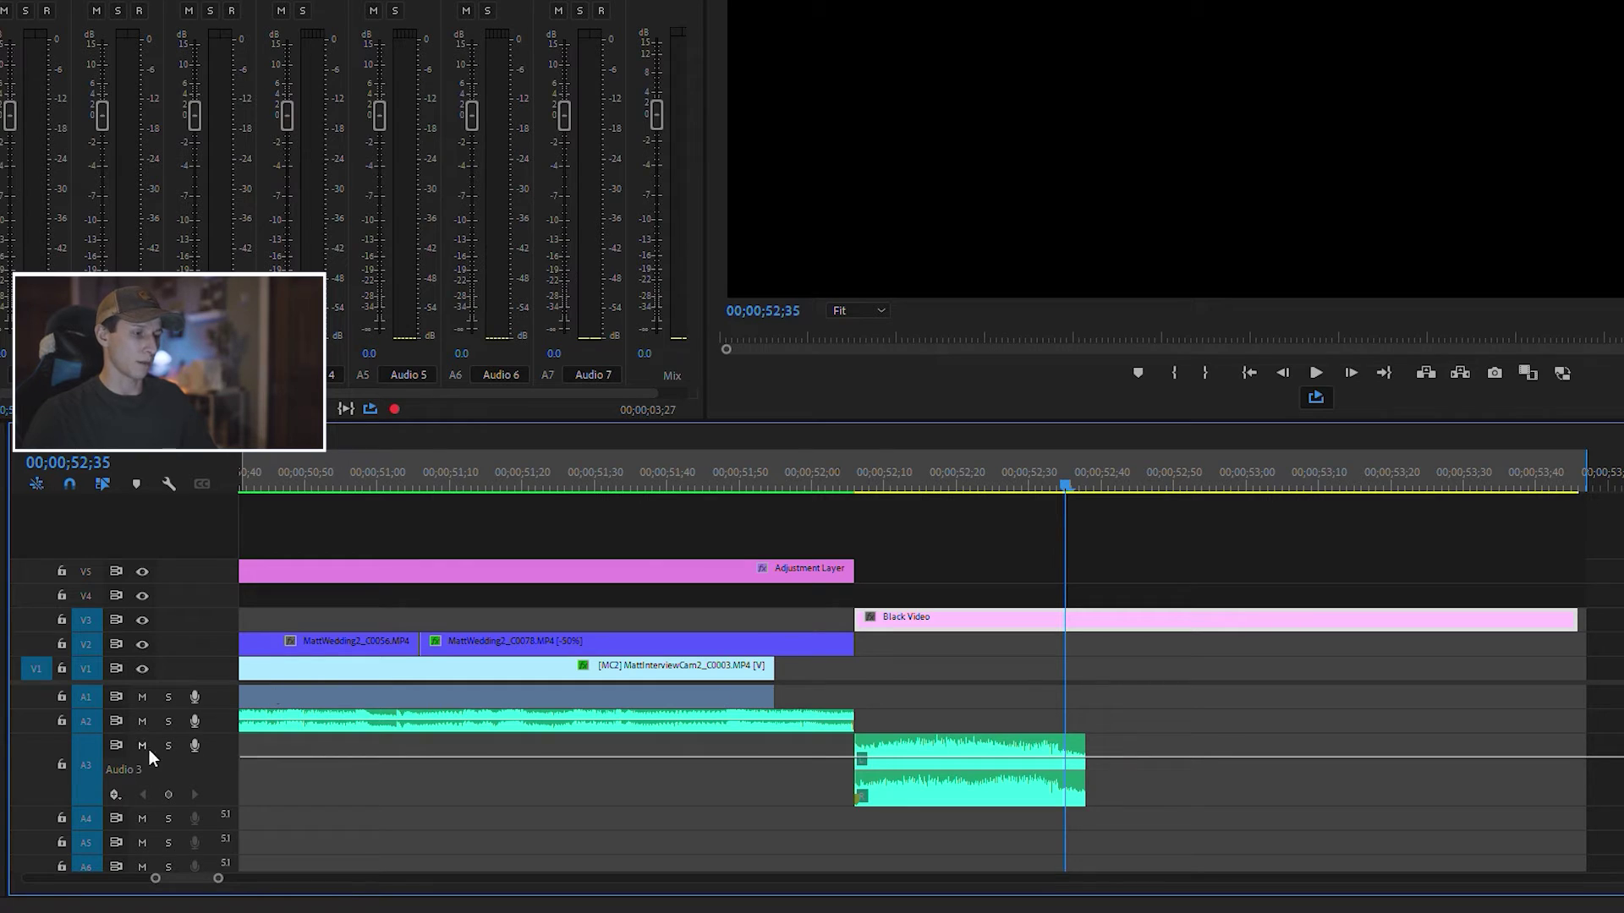
left_click_drag(1088, 485, 1543, 470)
key("End")
left_click(174, 795)
left_click_drag(1582, 760, 1580, 797)
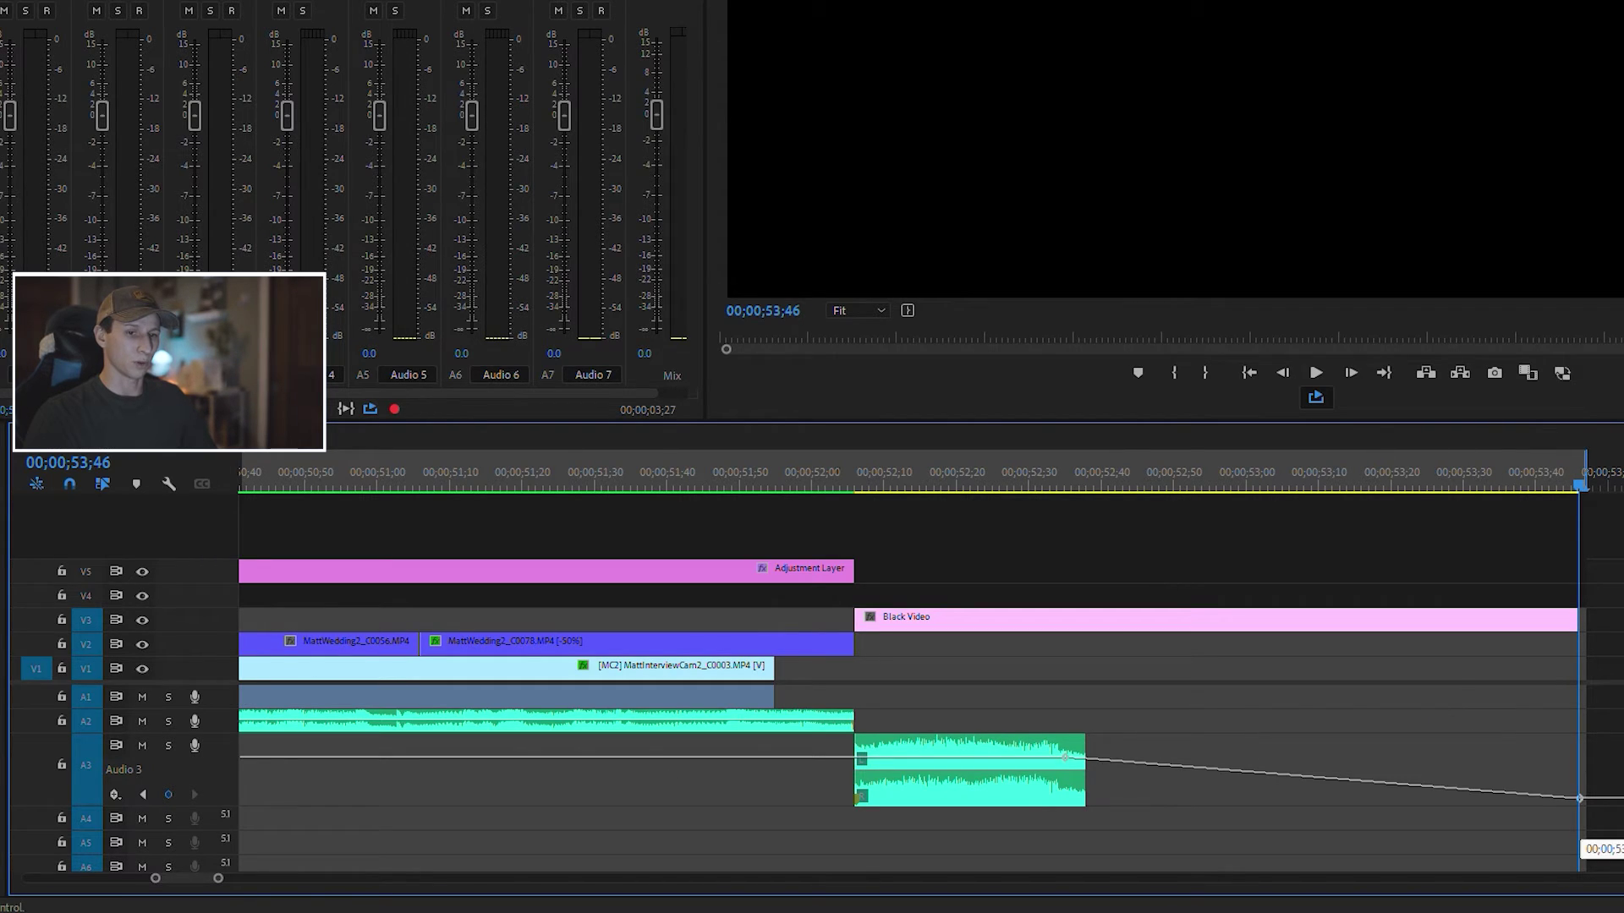
Play back the ending to hear the faded reverb tail.
left_click(931, 474)
key("space")
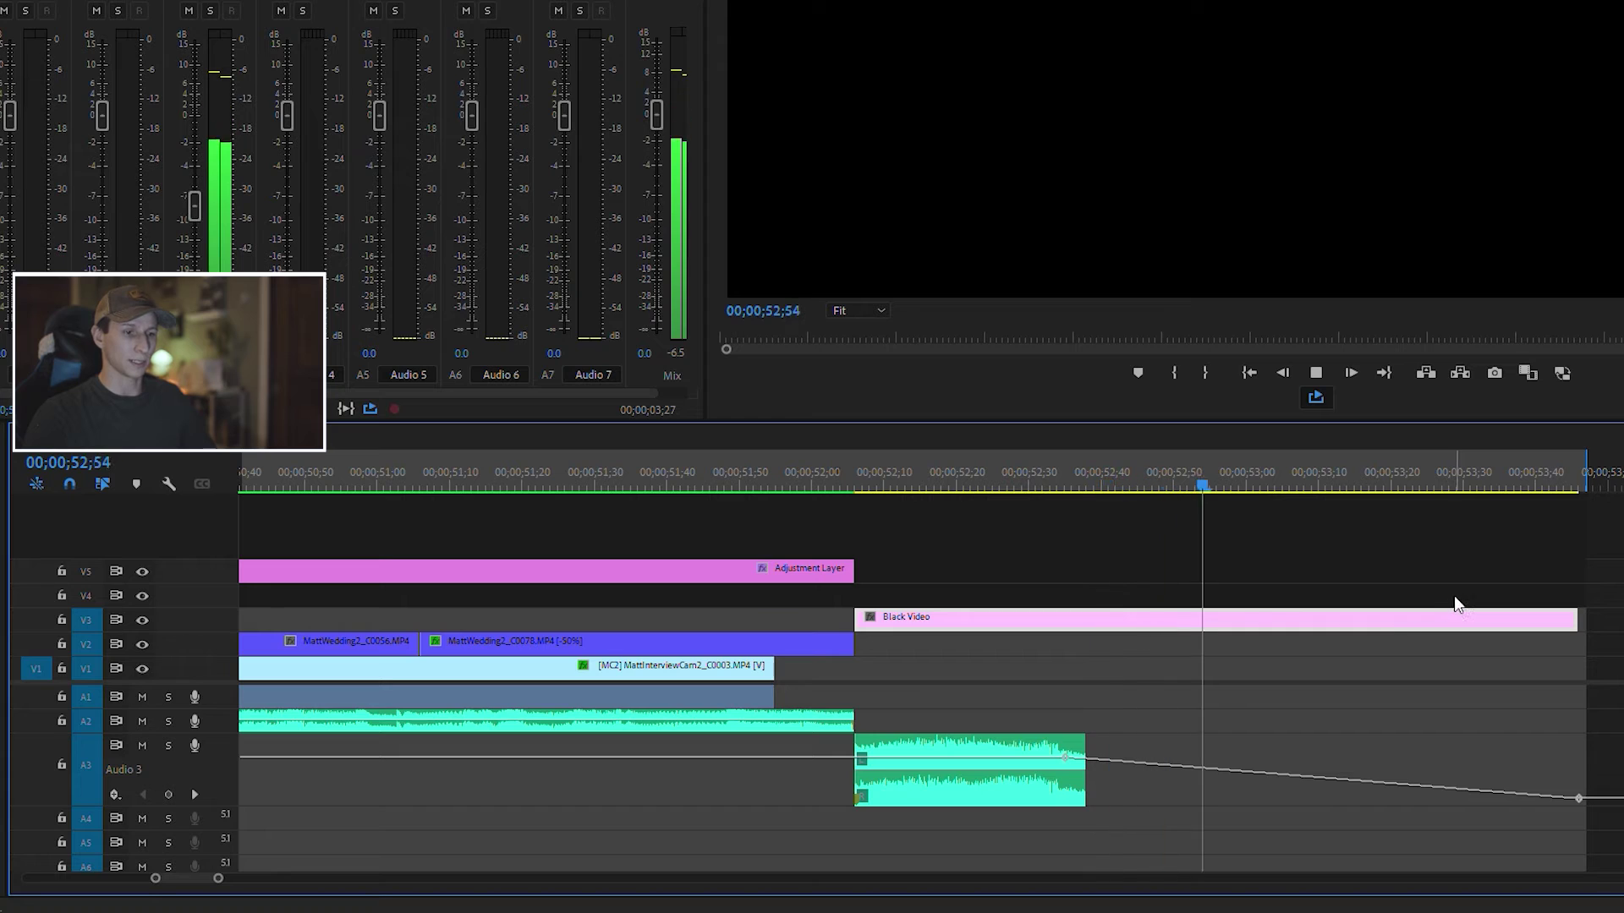
key("shift+k")
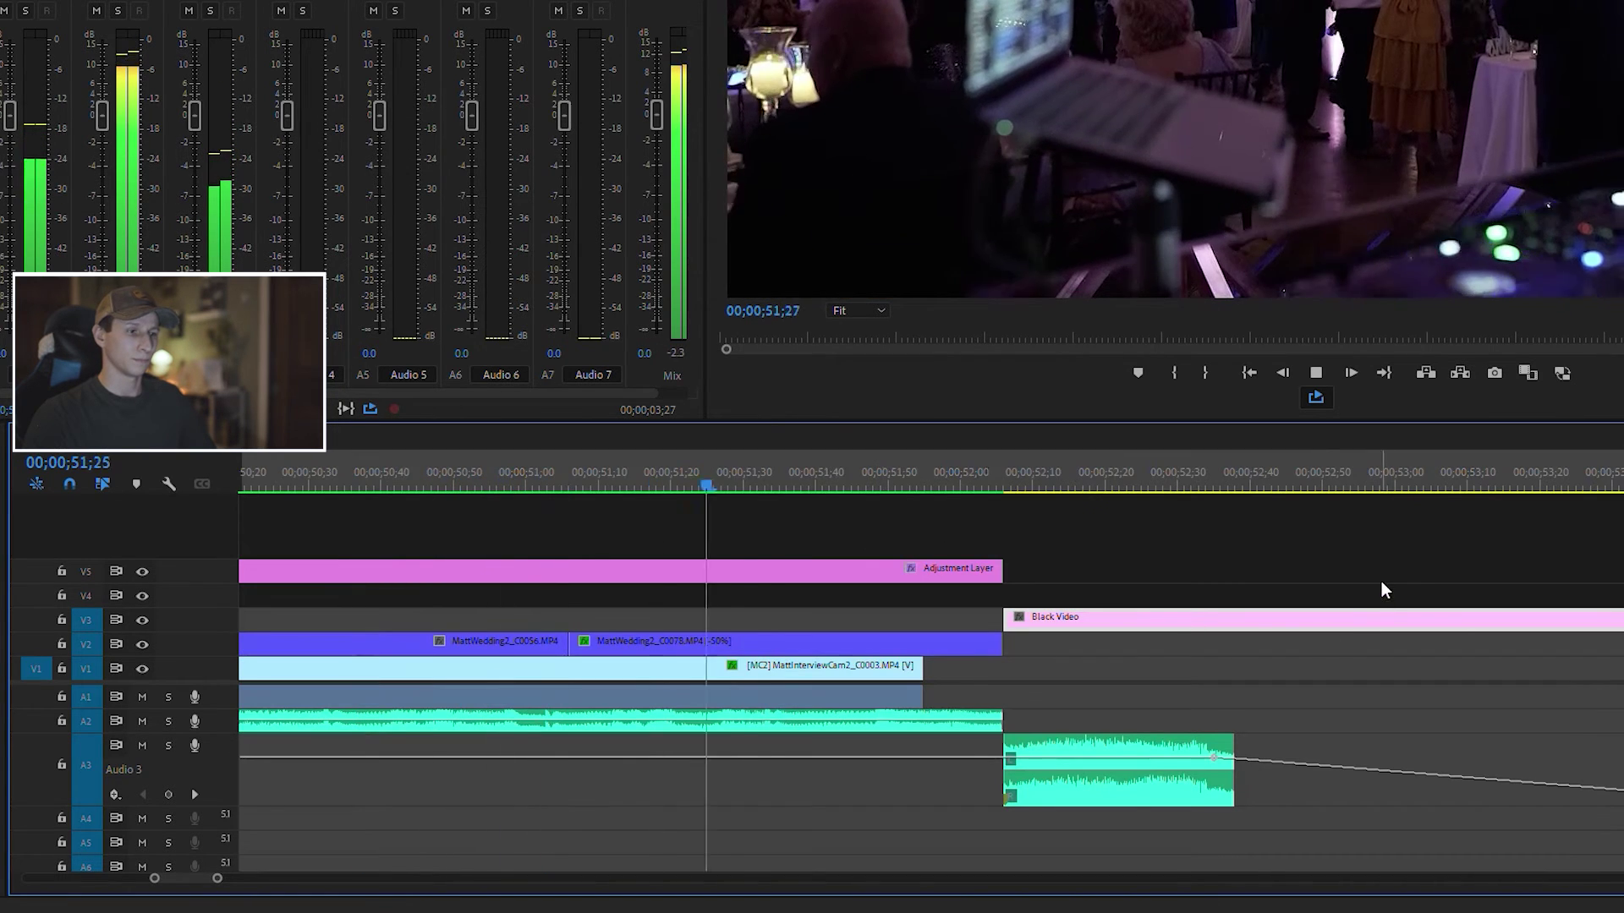
key("minus")
key("minus")
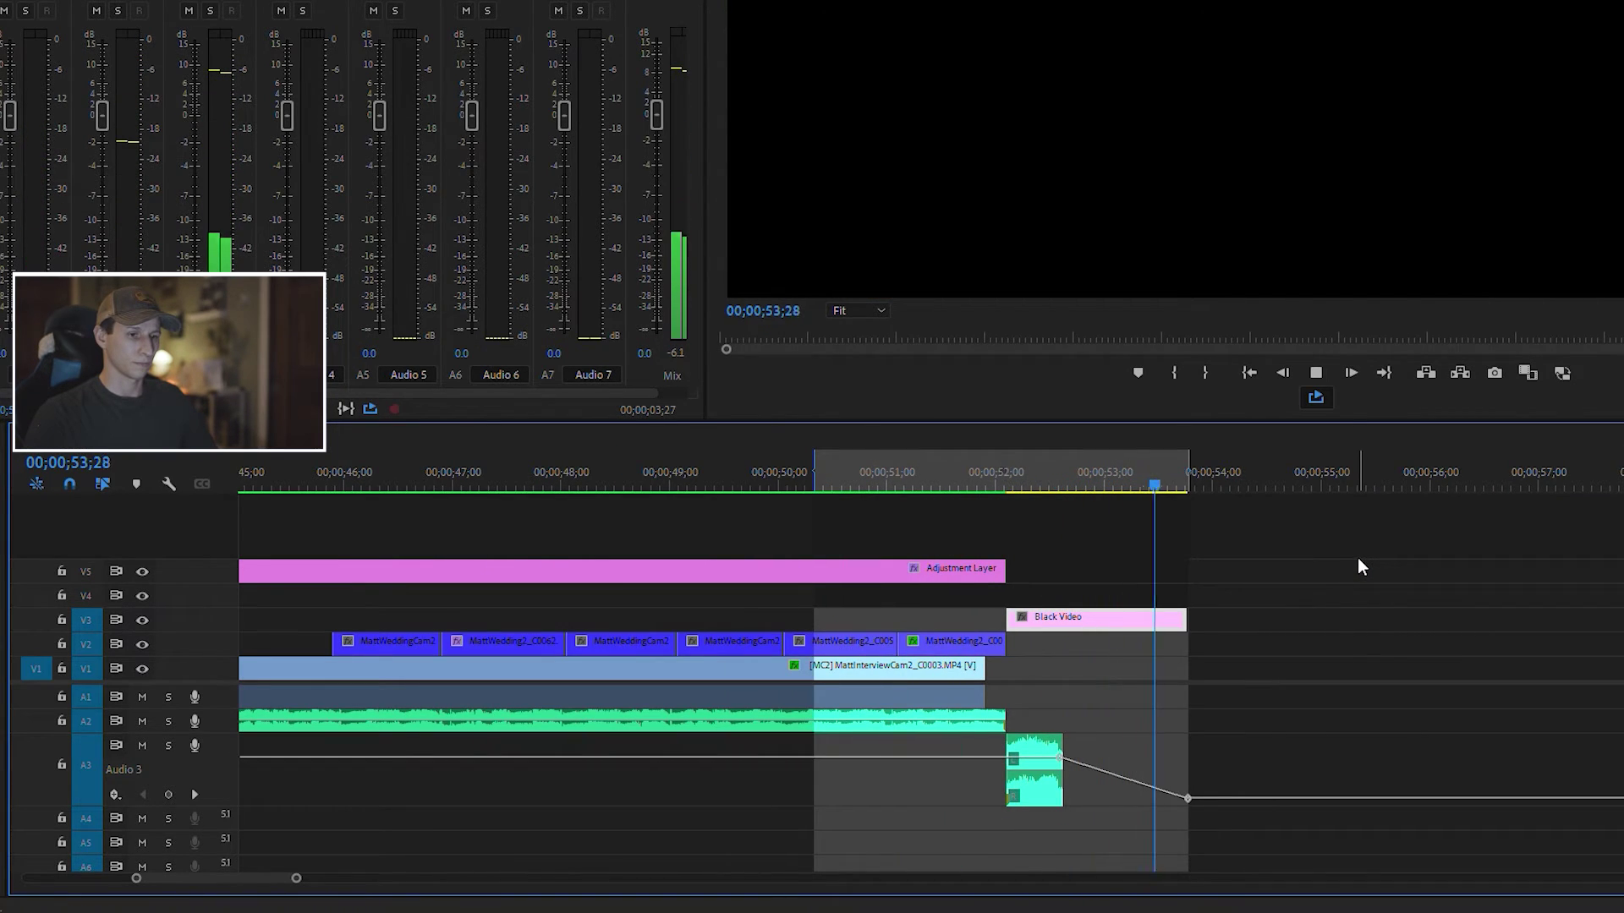
key("space")
Extend the Black Video clip to about 00;00;54;33 and shift both Audio 3 volume keyframes later for a longer tail.
left_click_drag(1186, 620, 1273, 643)
left_click_drag(1189, 799, 1277, 798)
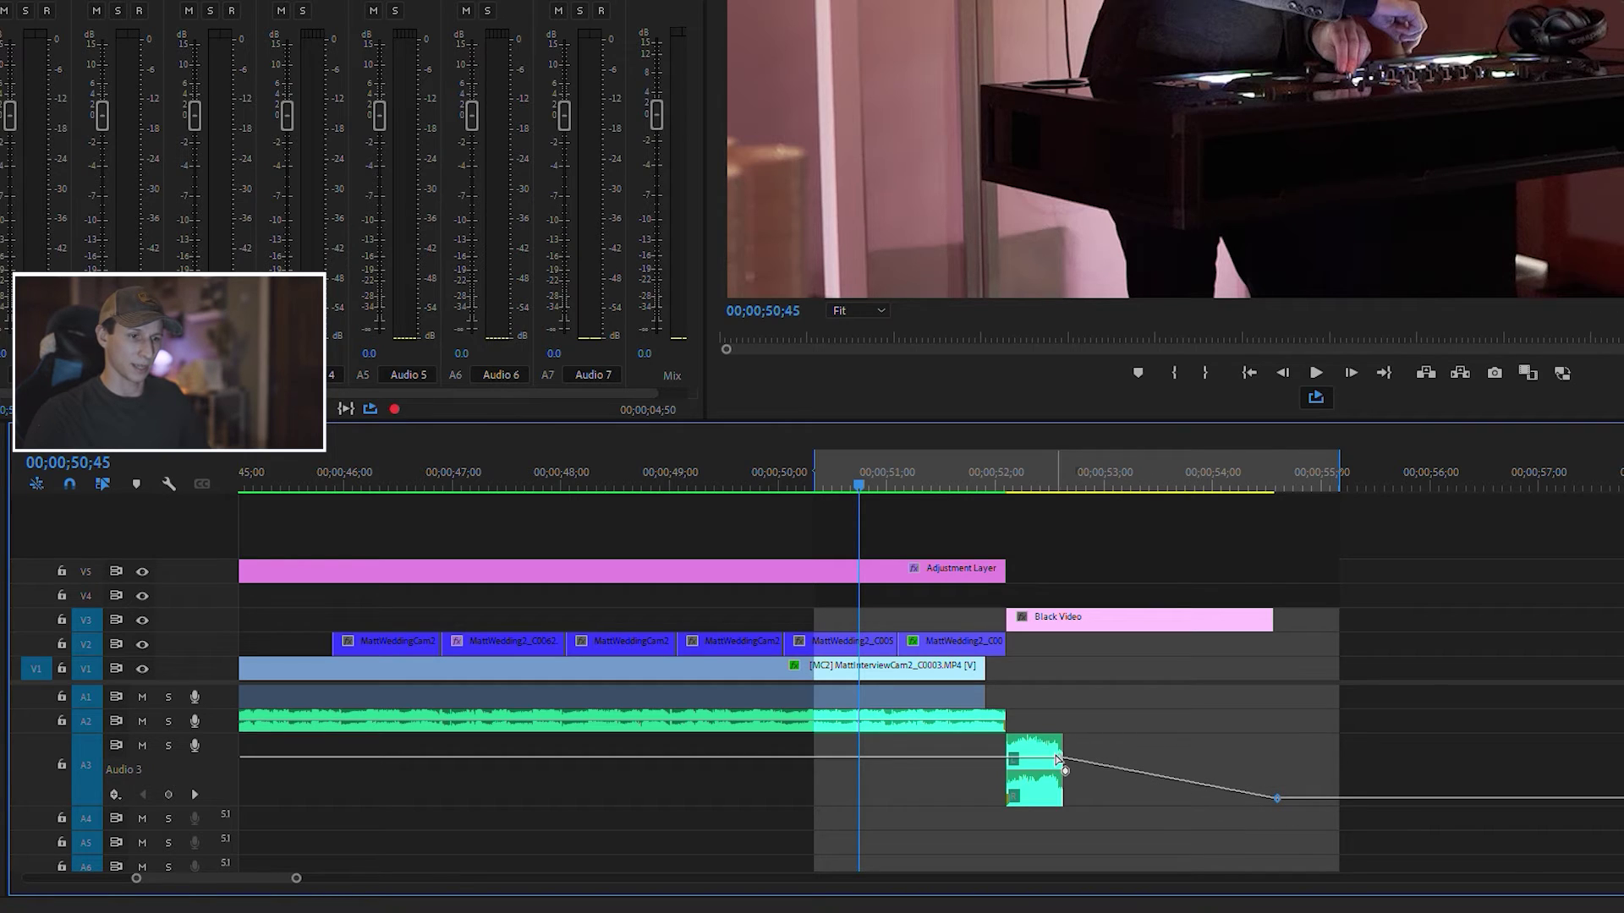
left_click_drag(1059, 759, 1116, 758)
Move the Out point to the Black Video's end, align the final volume keyframe with it, and play the ending.
left_click_drag(1347, 482, 1277, 489)
left_click_drag(1277, 798, 1271, 797)
key("space")
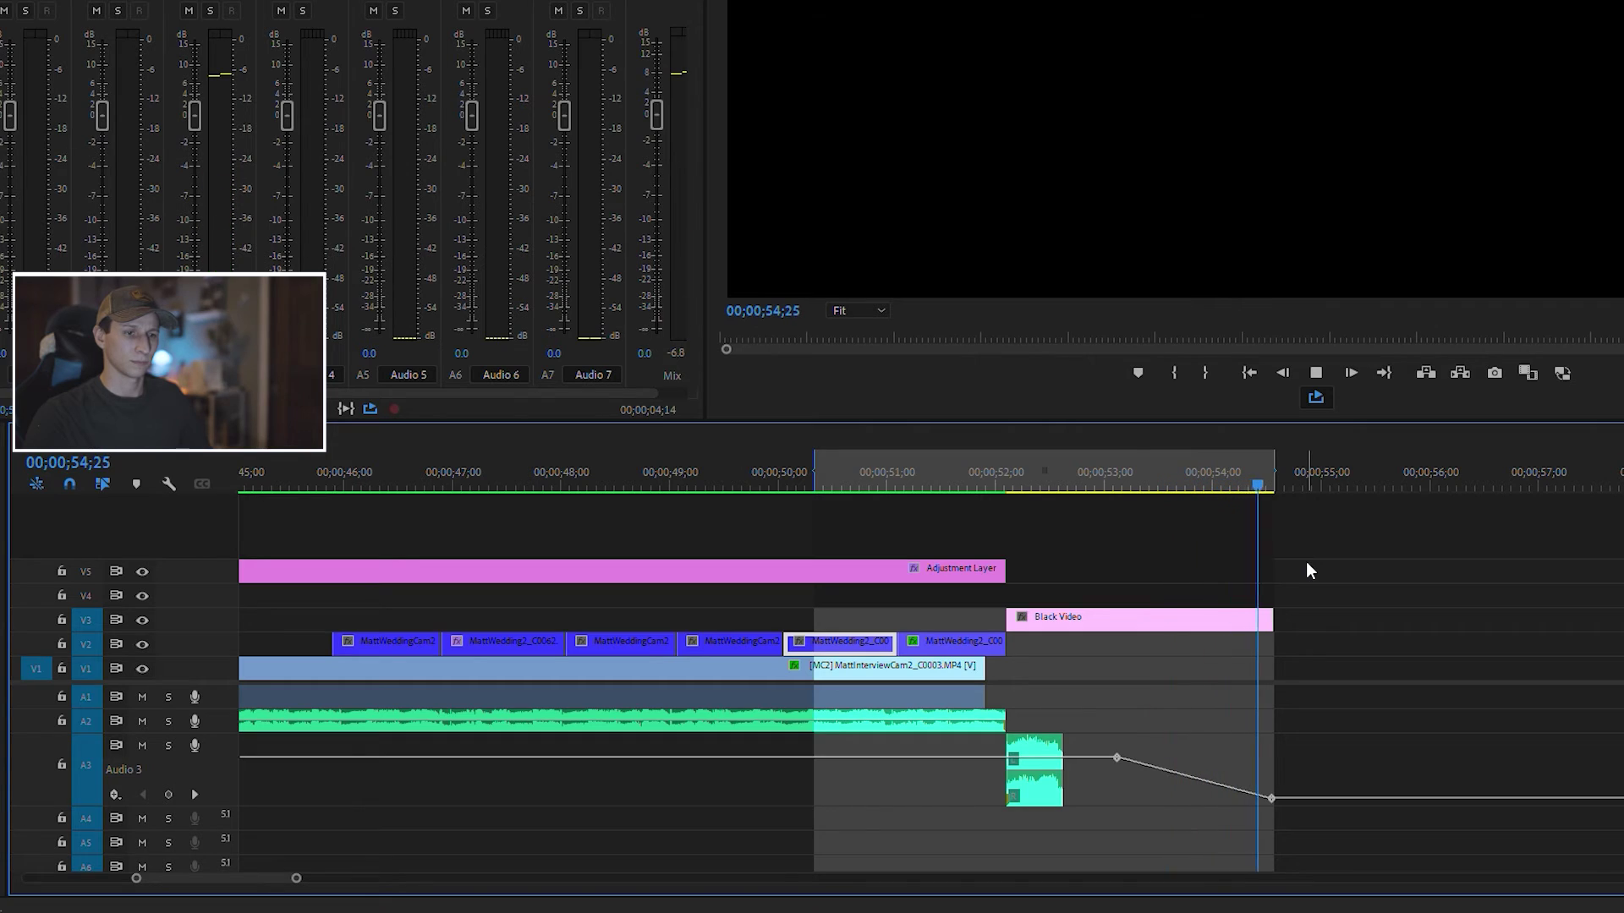
key("space")
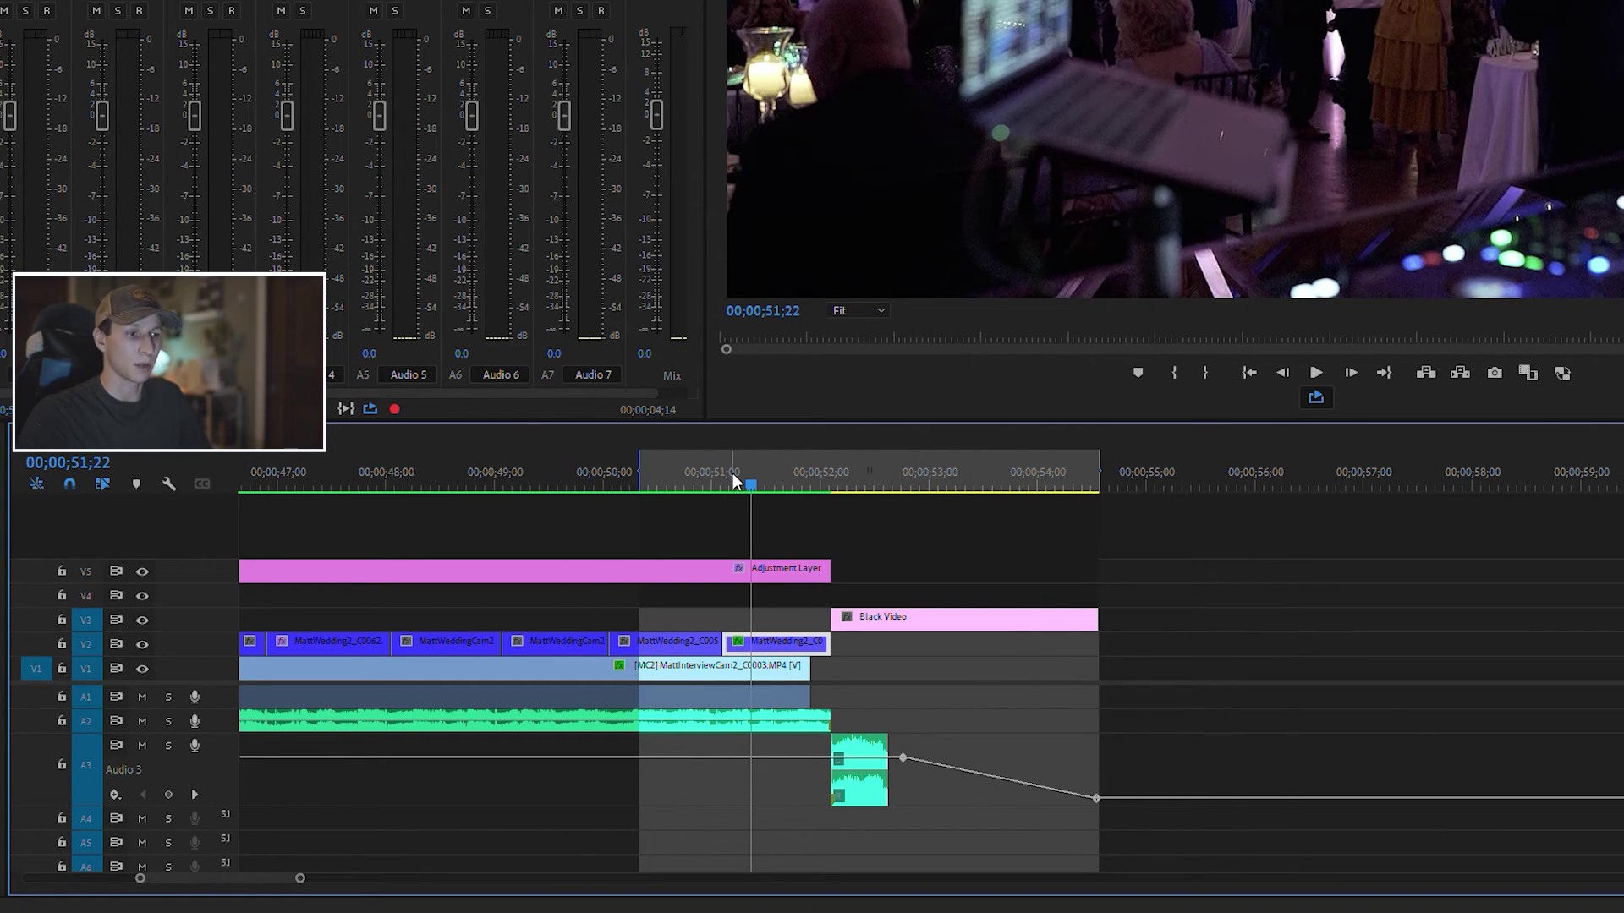
Play the ending again from near the start of the marked range to check the lengthened fade.
left_click(682, 490)
left_click_drag(682, 490, 656, 489)
key("space")
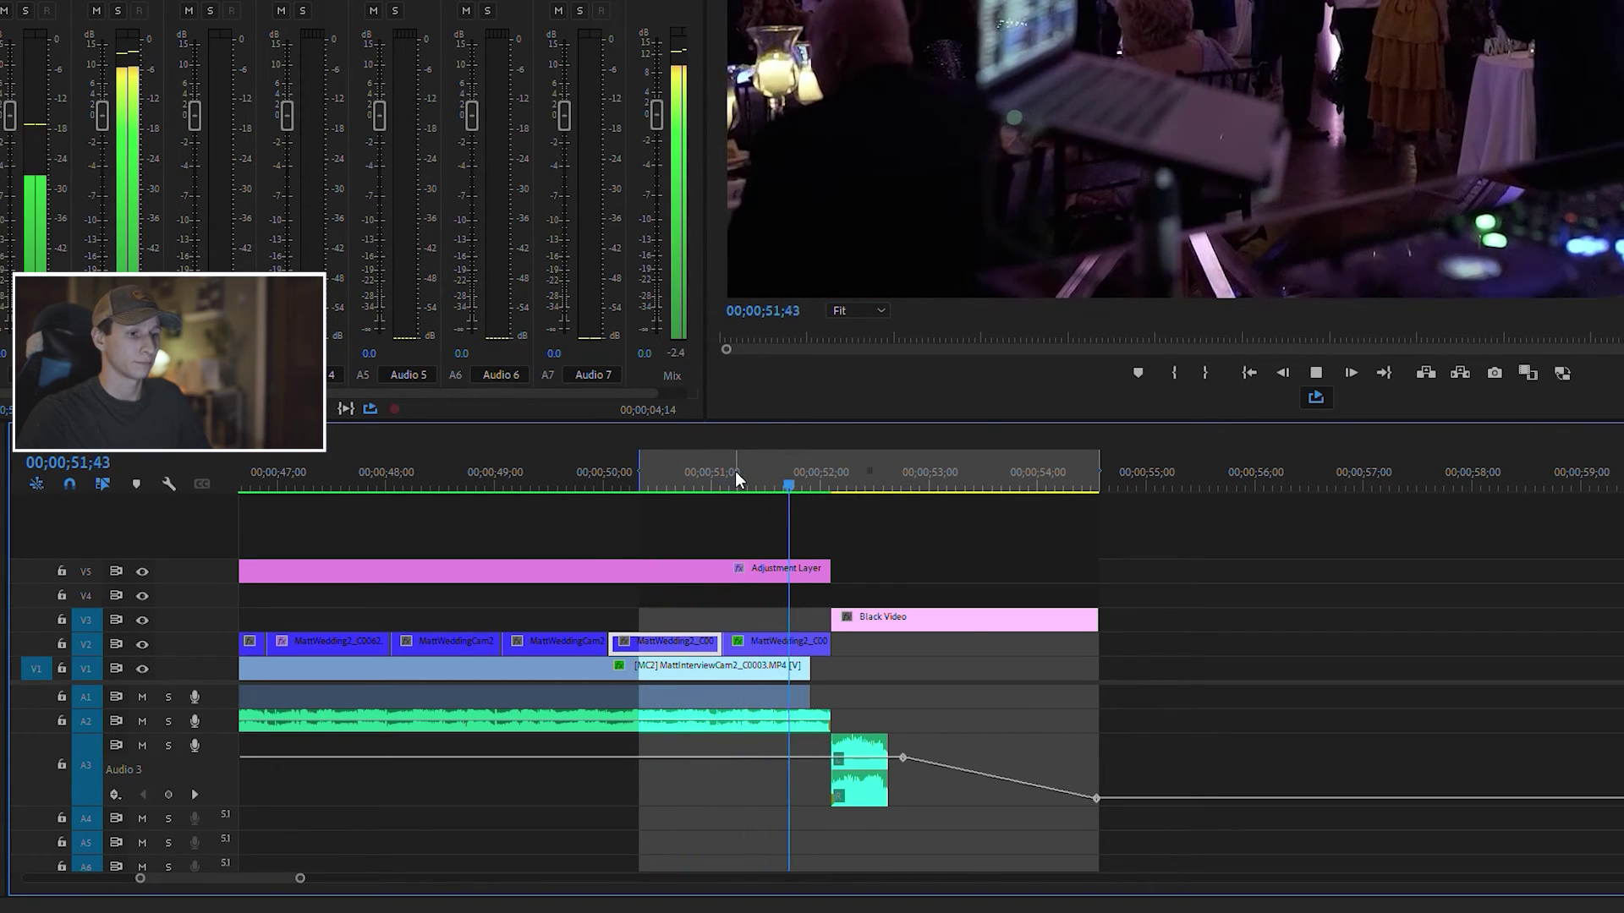